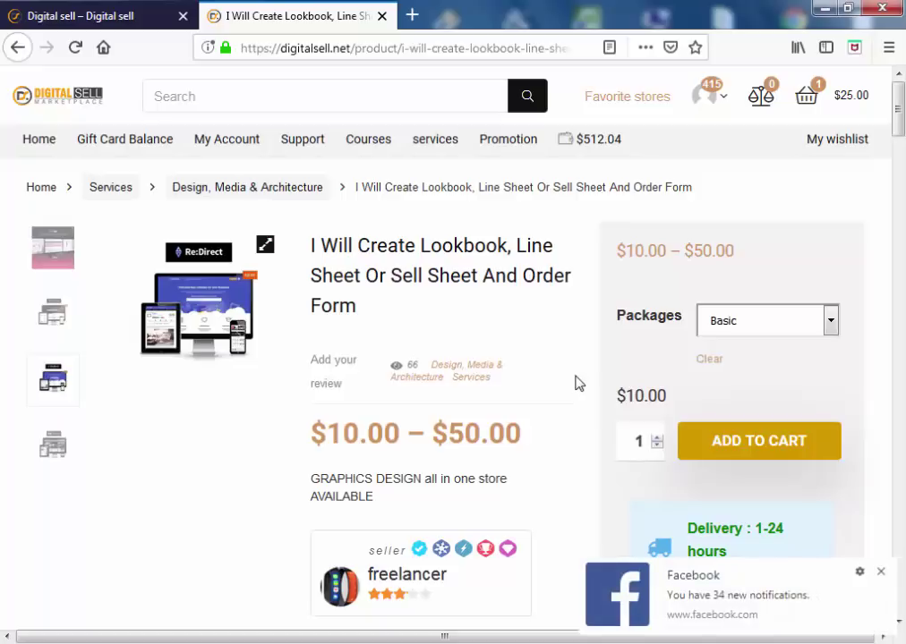
- Dismiss the Facebook notification and look through the package options offered for the lookbook service
{"action": "left_click", "coordinate": [880, 572]}
{"action": "left_click", "coordinate": [880, 573]}
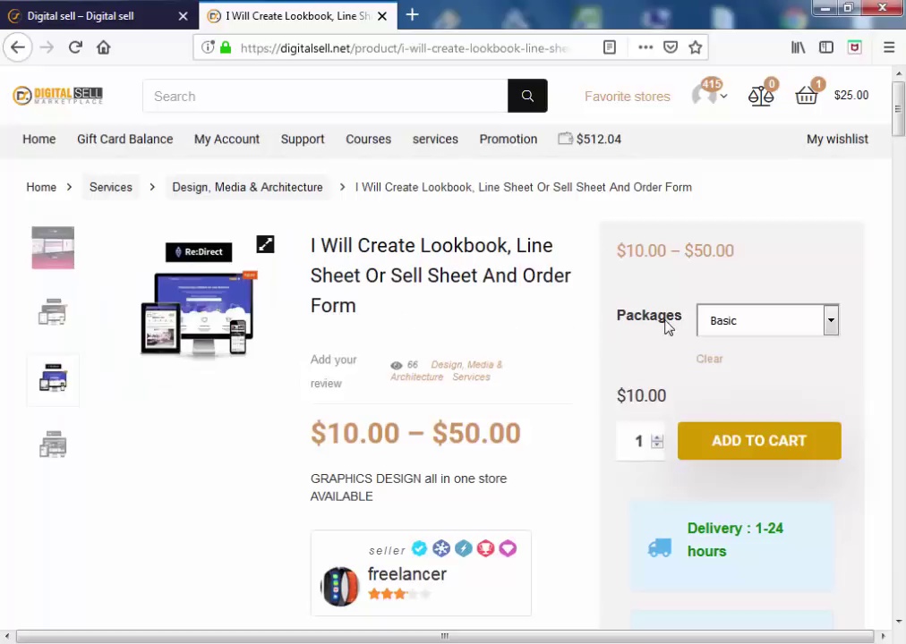
{"action": "left_click_drag", "start_coordinate": [683, 323], "coordinate": [625, 323]}
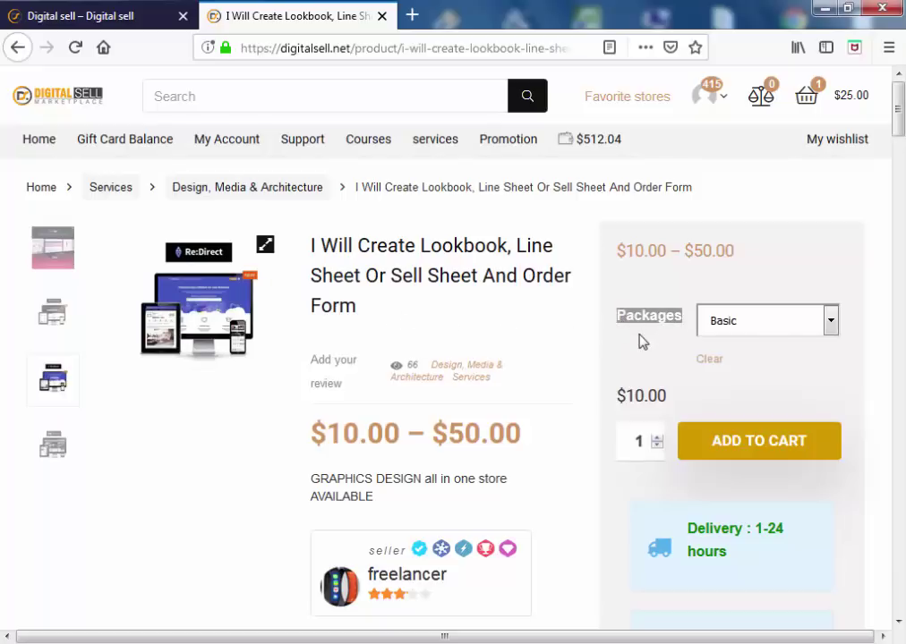
{"action": "left_click", "coordinate": [727, 333]}
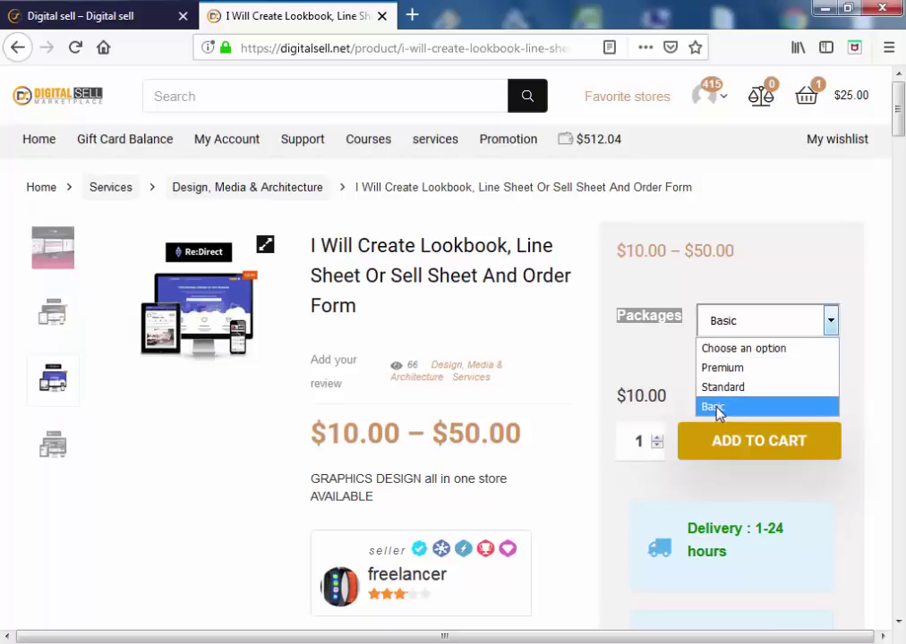
{"action": "left_click", "coordinate": [661, 360]}
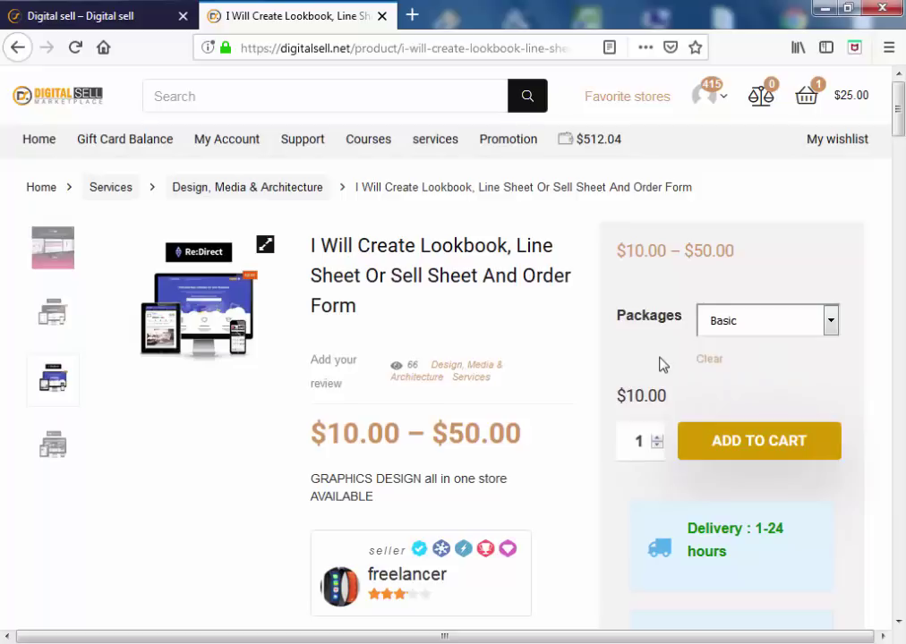
- View the seller inquiry form on the service listing and close it without sending anything
{"action": "scroll", "coordinate": [661, 363], "scroll_direction": "down", "scroll_amount": 5}
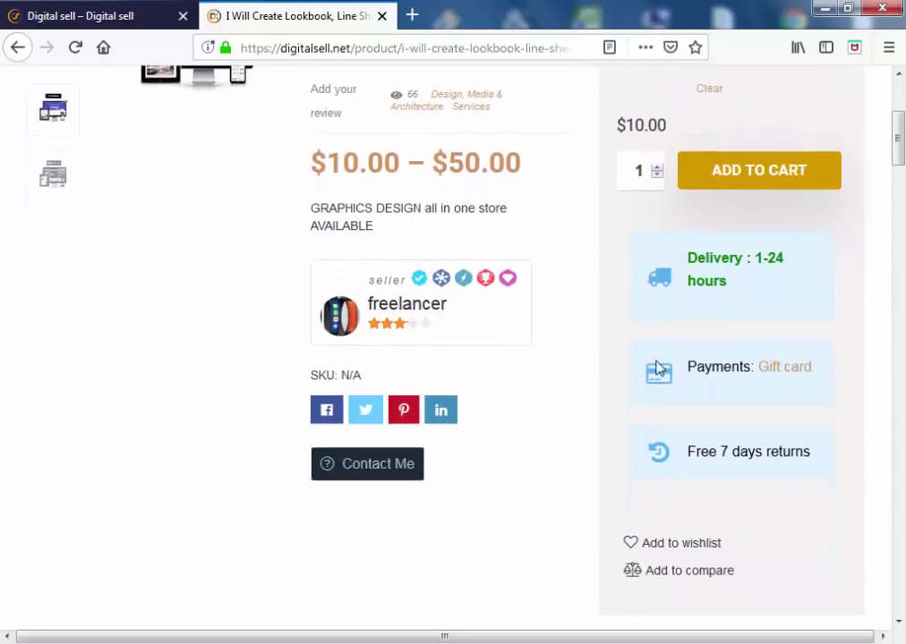
{"action": "left_click", "coordinate": [378, 465]}
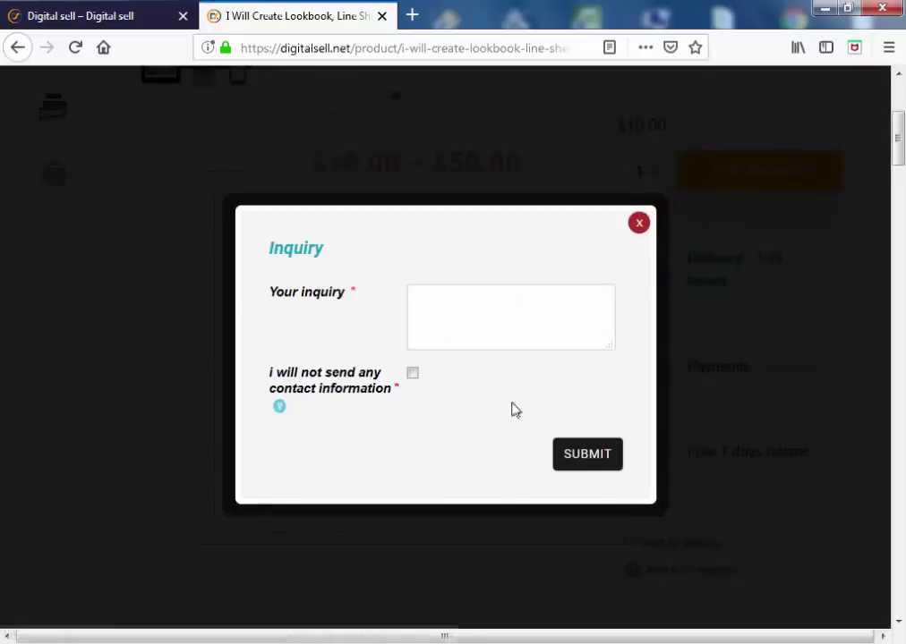
{"action": "left_click", "coordinate": [638, 224]}
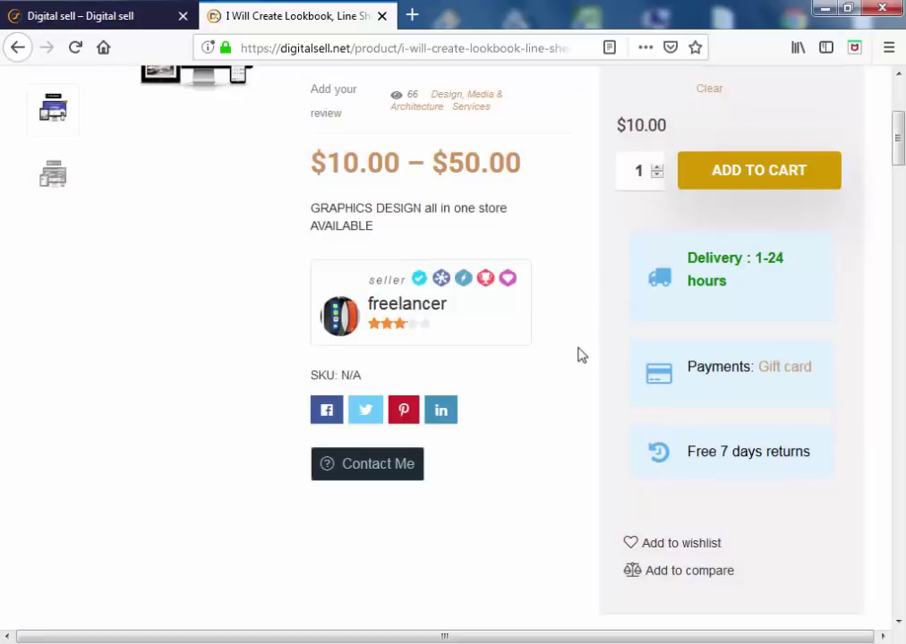
- Examine the Basic, Premium and Standard package pricing table in the listing's description
{"action": "scroll", "coordinate": [577, 376], "scroll_direction": "down", "scroll_amount": 6}
{"action": "scroll", "coordinate": [573, 380], "scroll_direction": "down", "scroll_amount": 7}
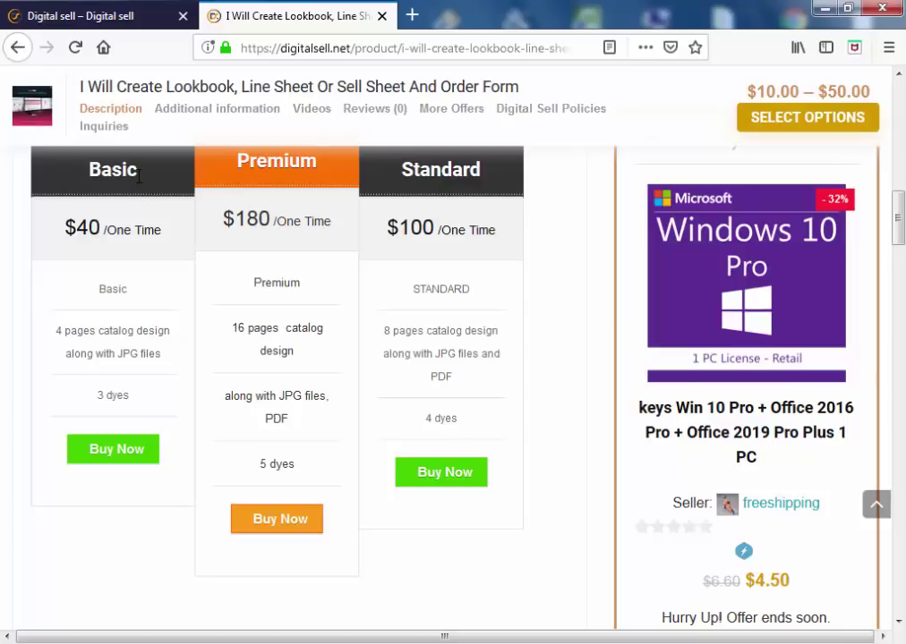
{"action": "left_click_drag", "start_coordinate": [140, 175], "coordinate": [77, 182]}
{"action": "left_click", "coordinate": [325, 179]}
{"action": "scroll", "coordinate": [356, 235], "scroll_direction": "up", "scroll_amount": 2}
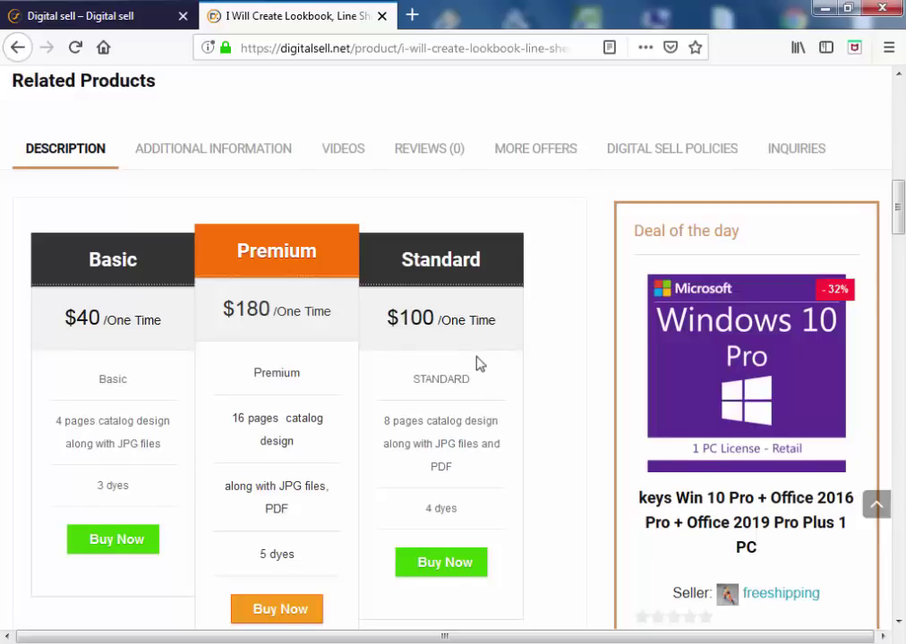
{"action": "scroll", "coordinate": [482, 362], "scroll_direction": "down", "scroll_amount": 2}
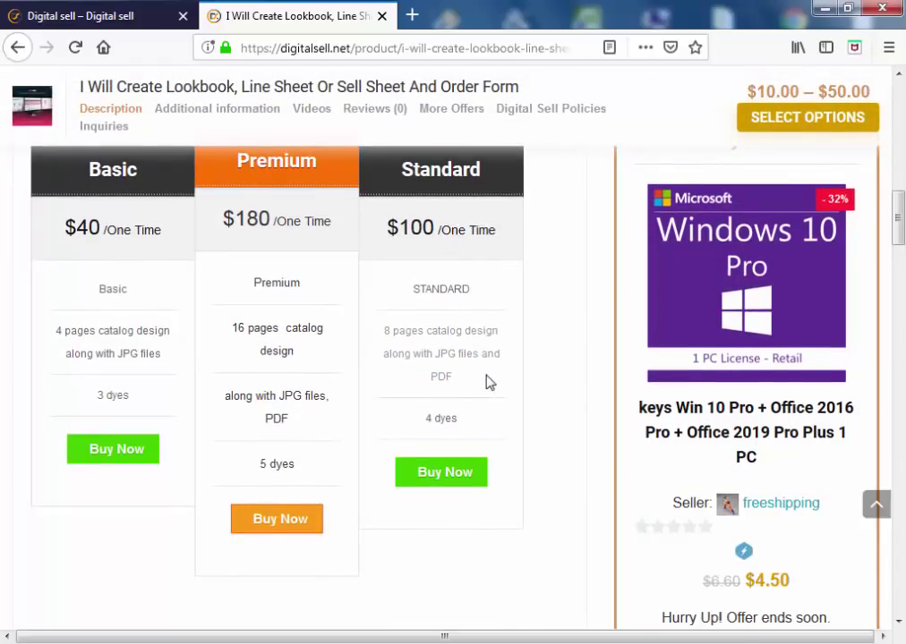
{"action": "scroll", "coordinate": [488, 375], "scroll_direction": "up", "scroll_amount": 2}
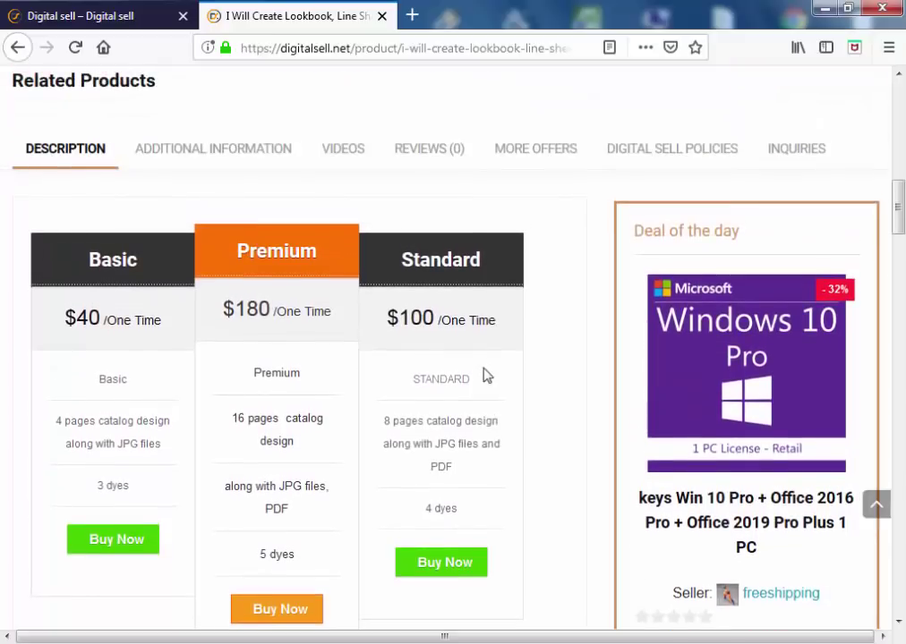
- Read the package sales bars, the About This Gig text and the videos section, and return to the start of the listing
{"action": "scroll", "coordinate": [485, 376], "scroll_direction": "down", "scroll_amount": 8}
{"action": "scroll", "coordinate": [472, 386], "scroll_direction": "down", "scroll_amount": 2}
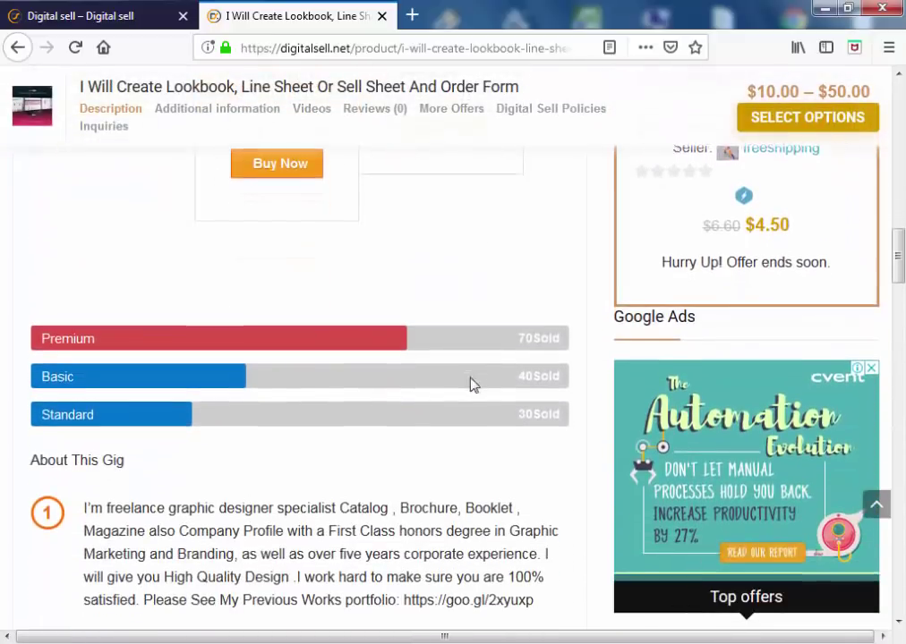
{"action": "scroll", "coordinate": [461, 399], "scroll_direction": "down", "scroll_amount": 2}
{"action": "scroll", "coordinate": [459, 394], "scroll_direction": "down", "scroll_amount": 6}
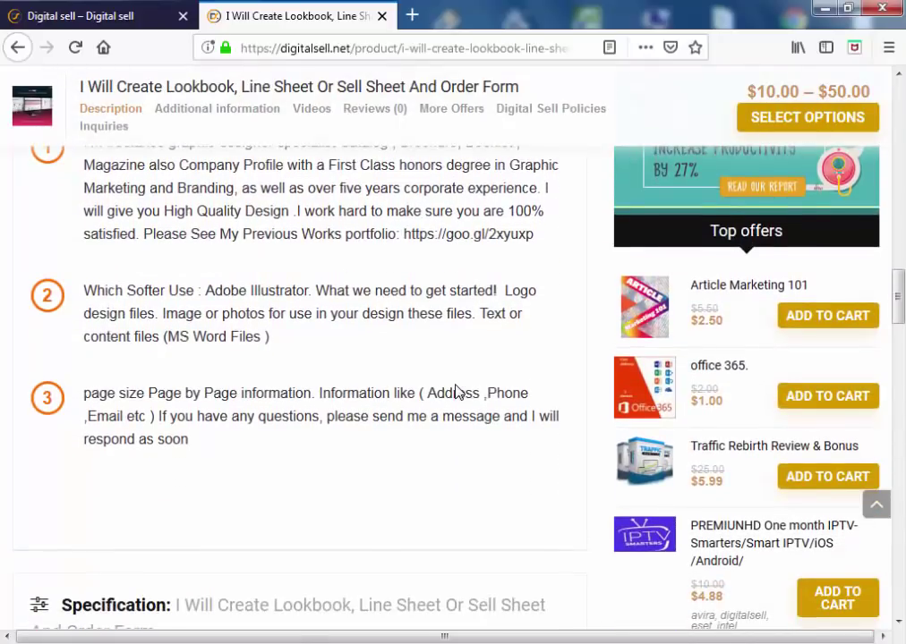
{"action": "scroll", "coordinate": [455, 389], "scroll_direction": "down", "scroll_amount": 10}
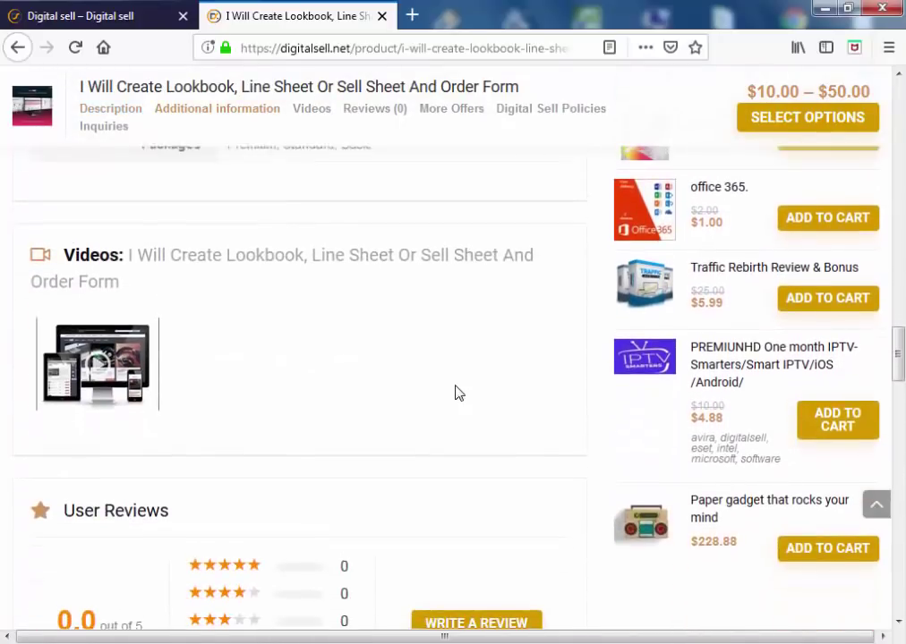
{"action": "scroll", "coordinate": [455, 392], "scroll_direction": "up", "scroll_amount": 9}
{"action": "left_click", "coordinate": [877, 507]}
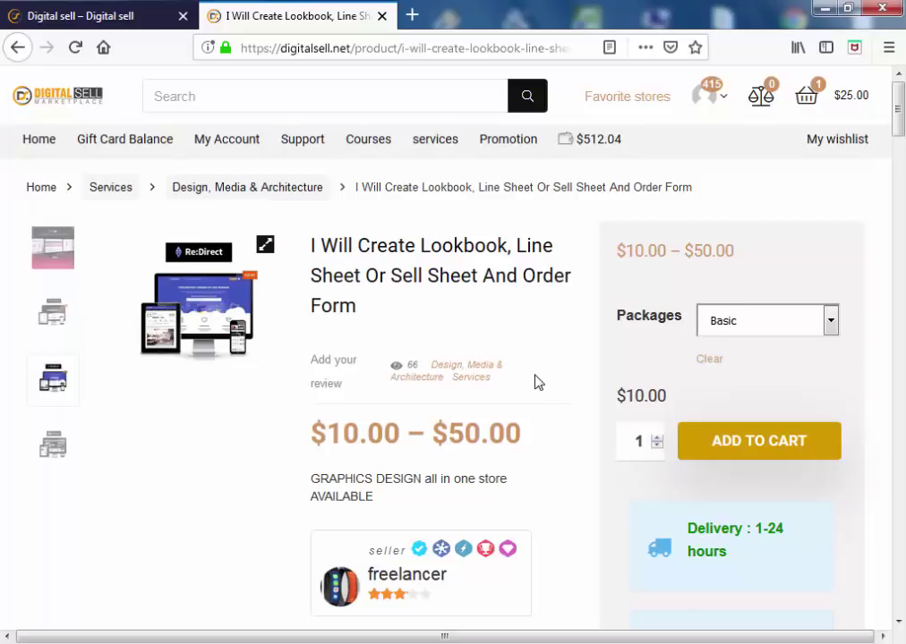
- Review the service listing again from the seller details through the package table to the specification section
{"action": "scroll", "coordinate": [533, 382], "scroll_direction": "down", "scroll_amount": 2}
{"action": "scroll", "coordinate": [543, 399], "scroll_direction": "down", "scroll_amount": 3}
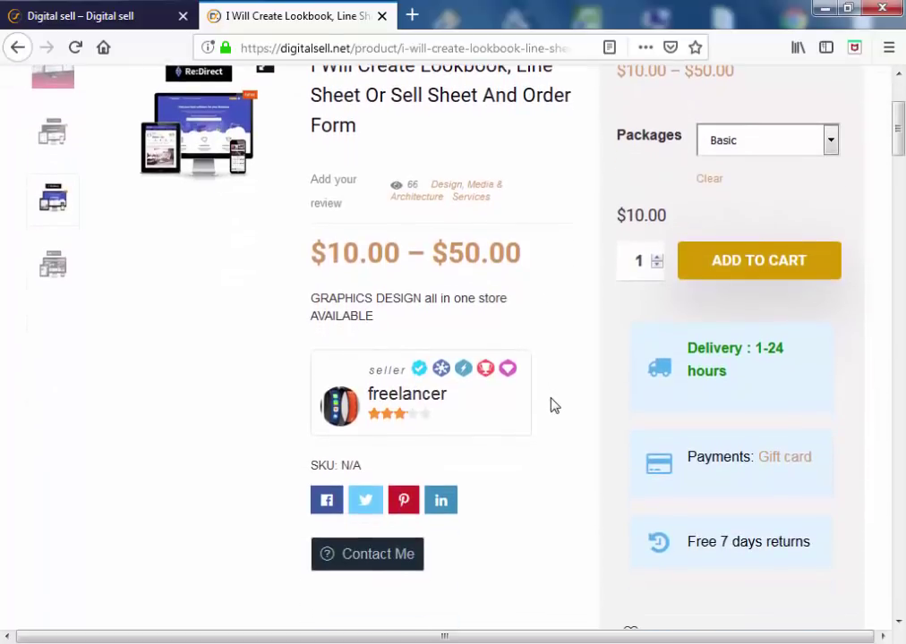
{"action": "scroll", "coordinate": [548, 402], "scroll_direction": "down", "scroll_amount": 2}
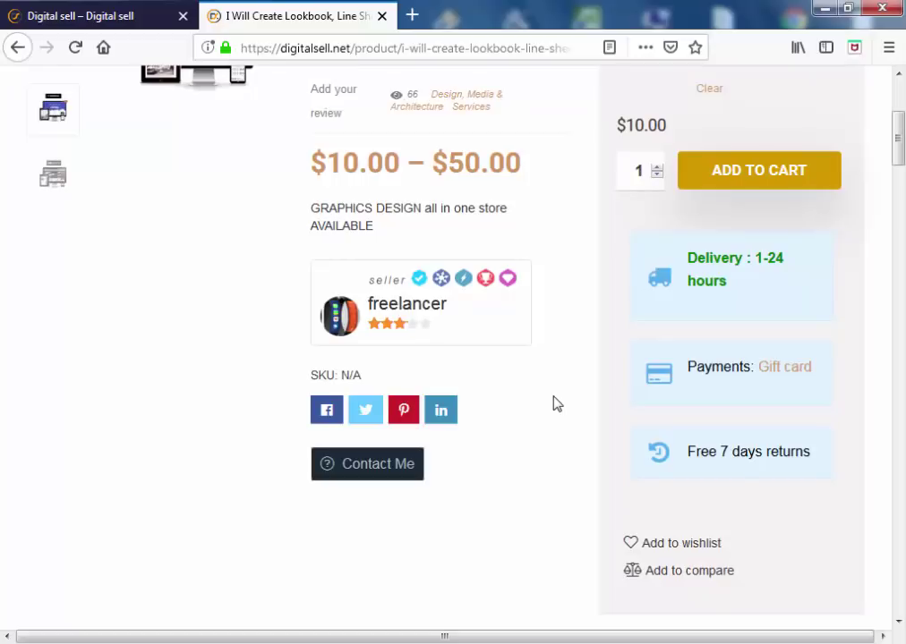
{"action": "scroll", "coordinate": [553, 405], "scroll_direction": "down", "scroll_amount": 4}
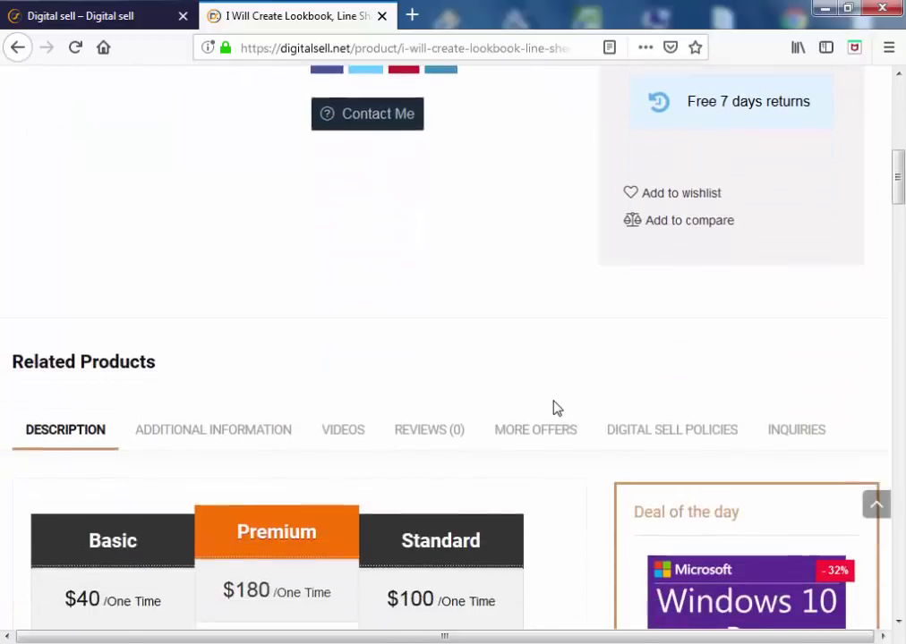
{"action": "scroll", "coordinate": [555, 414], "scroll_direction": "down", "scroll_amount": 3}
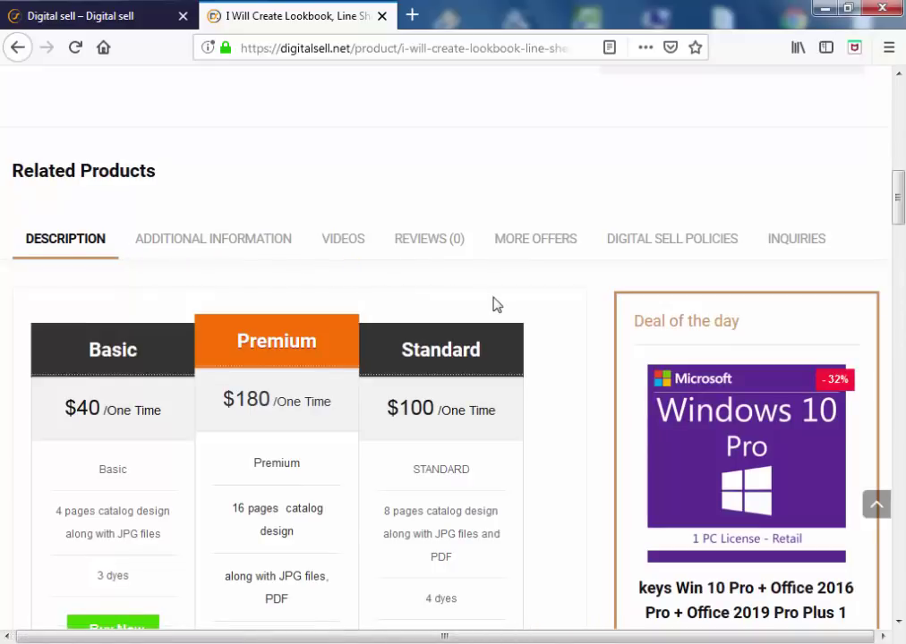
{"action": "scroll", "coordinate": [528, 329], "scroll_direction": "down", "scroll_amount": 5}
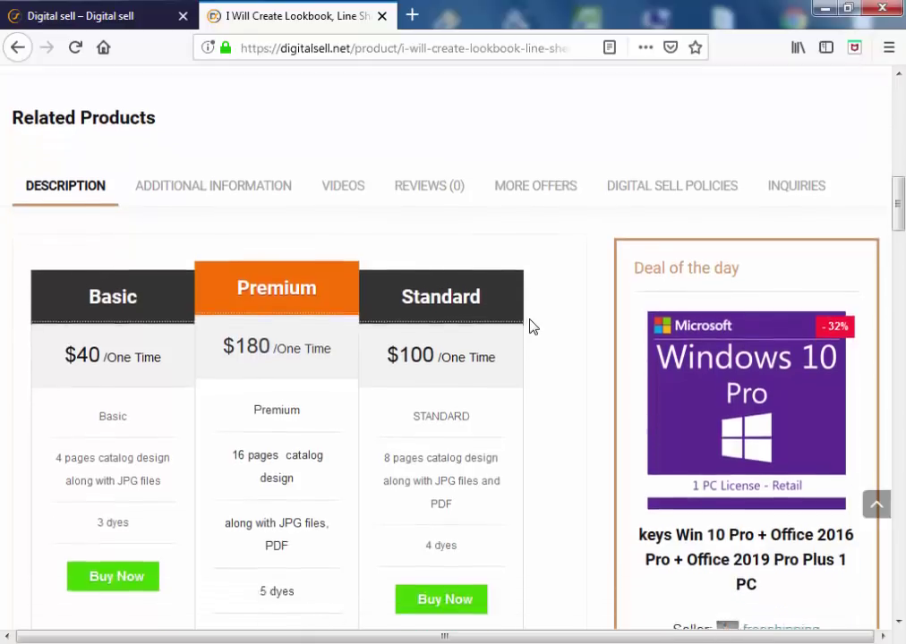
{"action": "scroll", "coordinate": [531, 335], "scroll_direction": "down", "scroll_amount": 5}
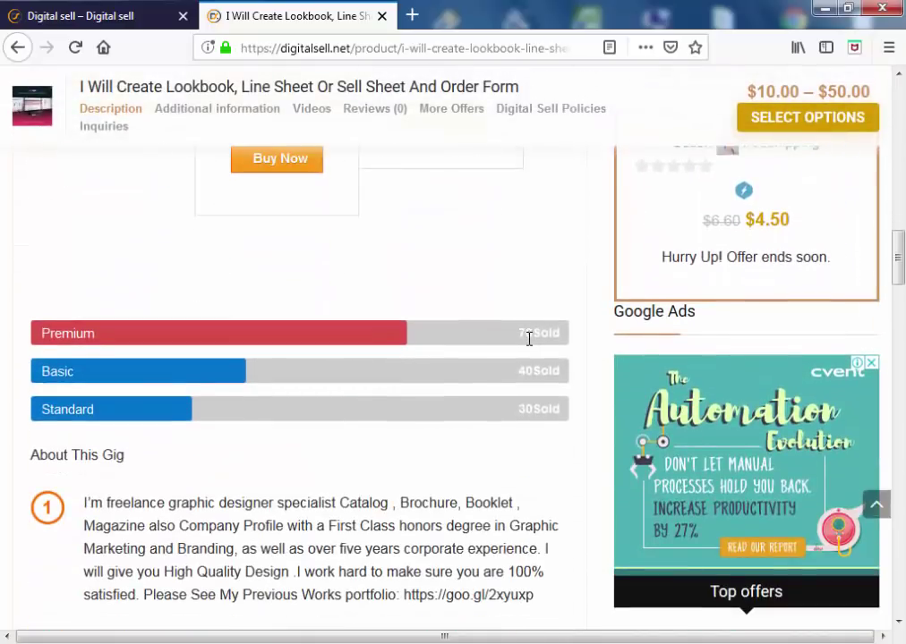
{"action": "scroll", "coordinate": [531, 366], "scroll_direction": "down", "scroll_amount": 2}
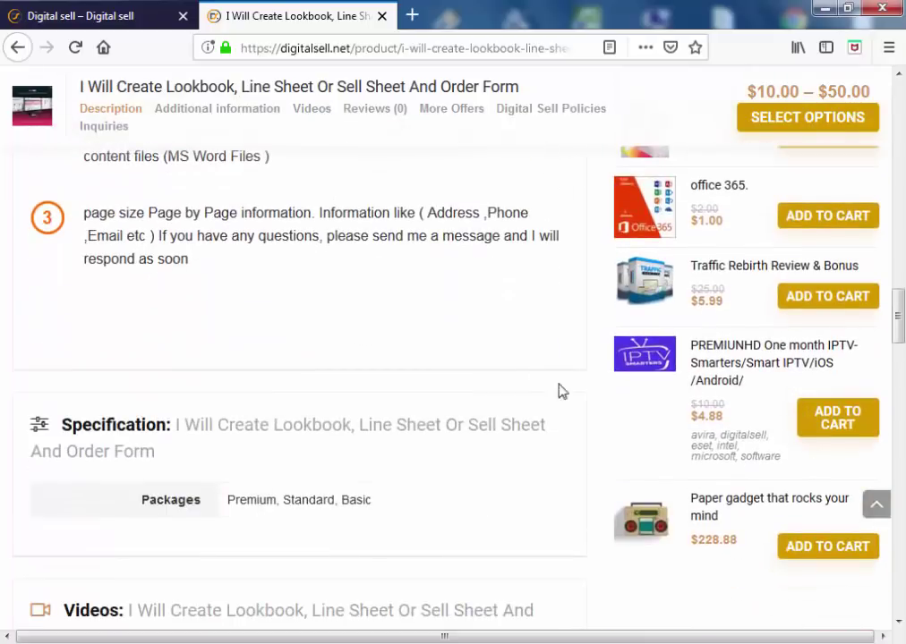
{"action": "left_click", "coordinate": [874, 509]}
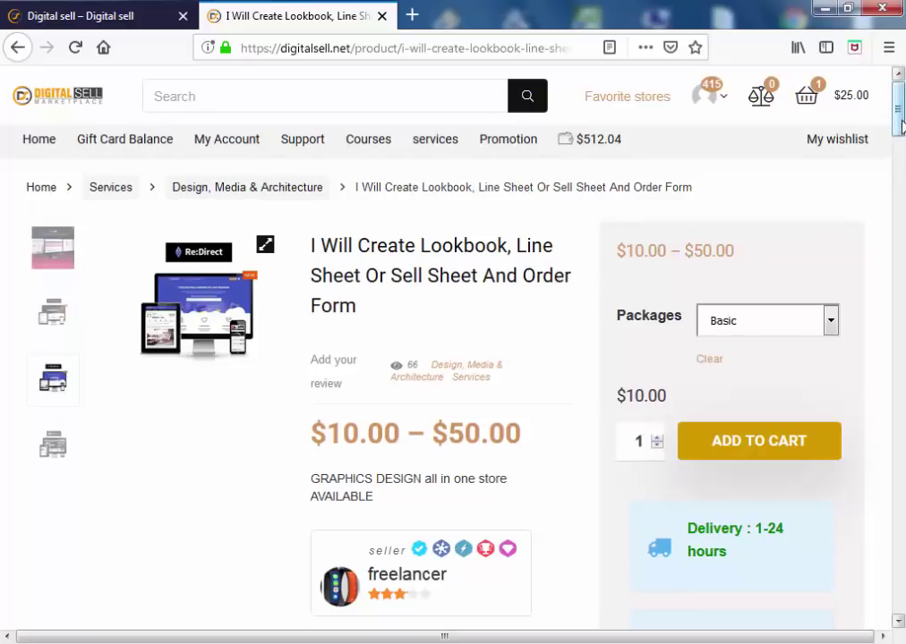
- Close the Digital Sell home page, keeping only the lookbook service listing open
{"action": "left_click_drag", "start_coordinate": [898, 135], "coordinate": [899, 156]}
{"action": "scroll", "coordinate": [900, 185], "scroll_direction": "down", "scroll_amount": 5}
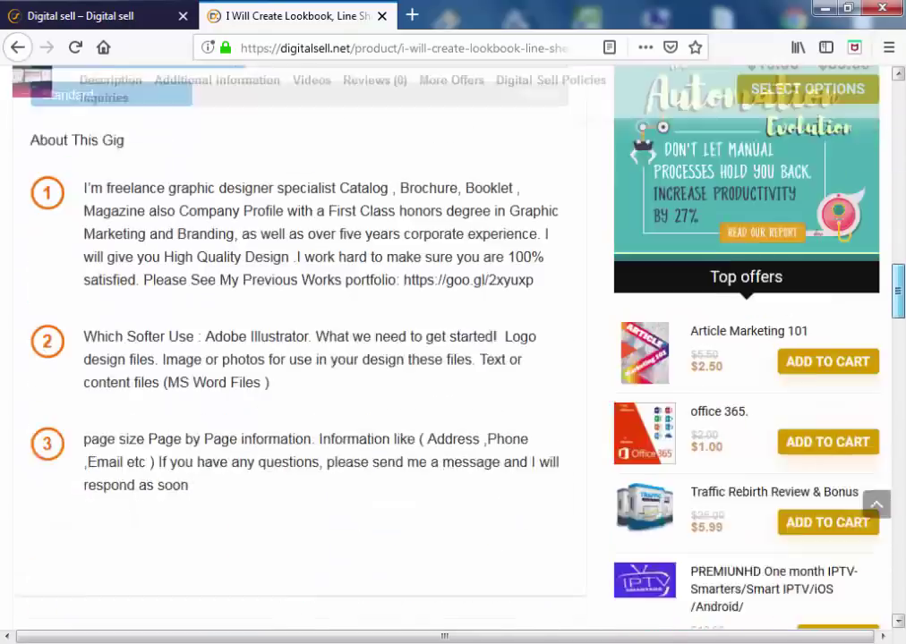
{"action": "left_click", "coordinate": [127, 16]}
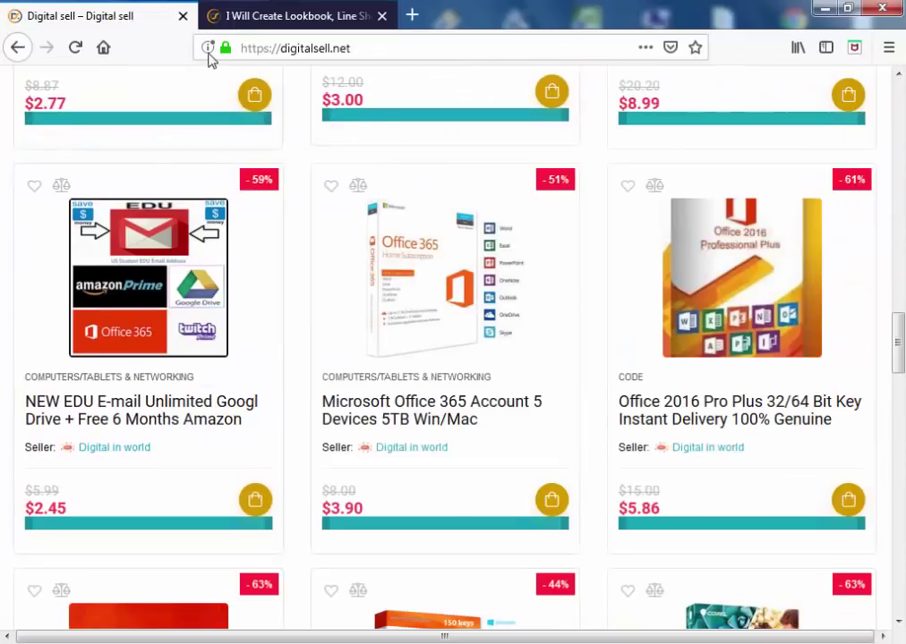
{"action": "left_click", "coordinate": [181, 16]}
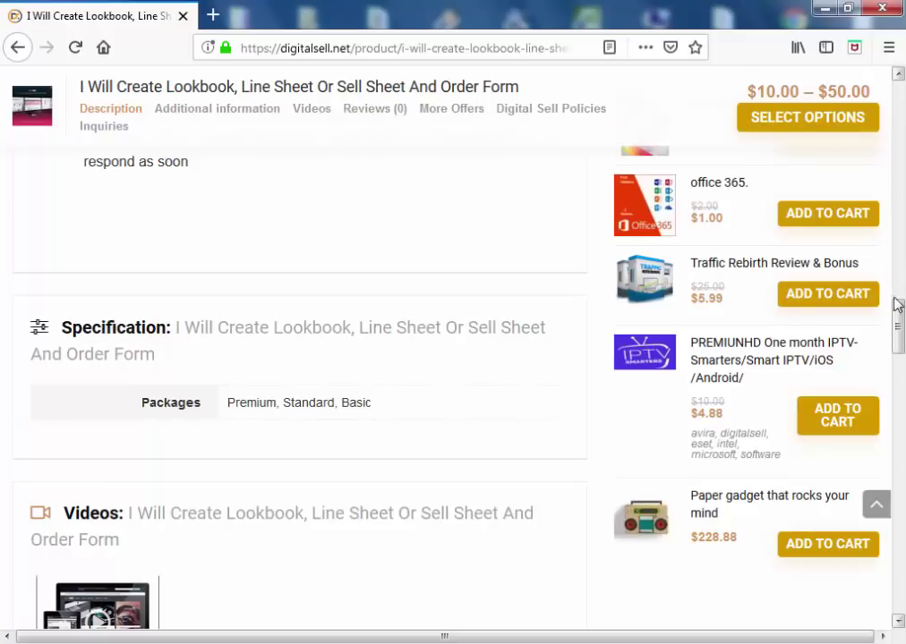
- Open the Start selling link from the site footer in a new tab and switch to the vendor membership page
{"action": "scroll", "coordinate": [896, 303], "scroll_direction": "down", "scroll_amount": 15}
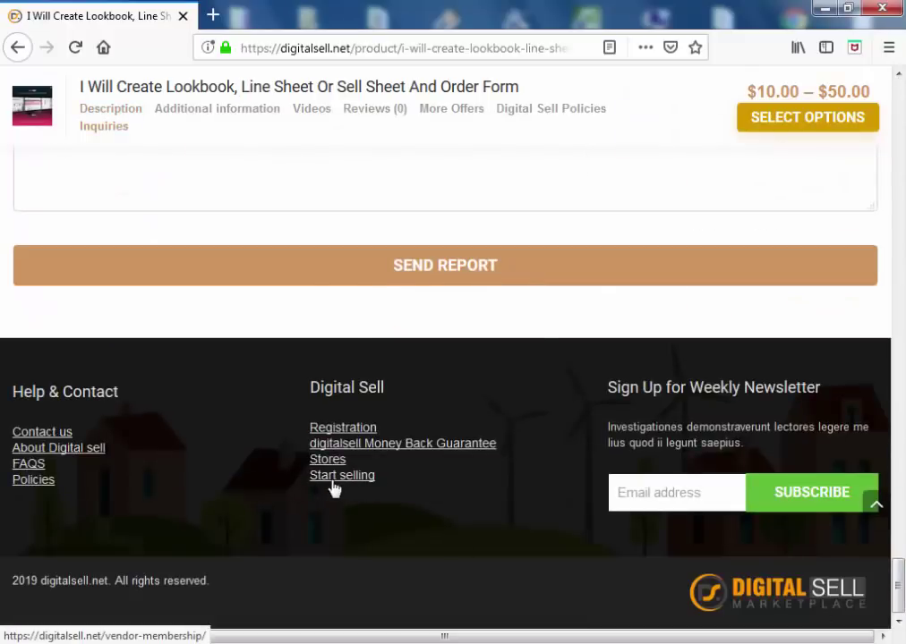
{"action": "right_click", "coordinate": [333, 482]}
{"action": "left_click", "coordinate": [411, 275]}
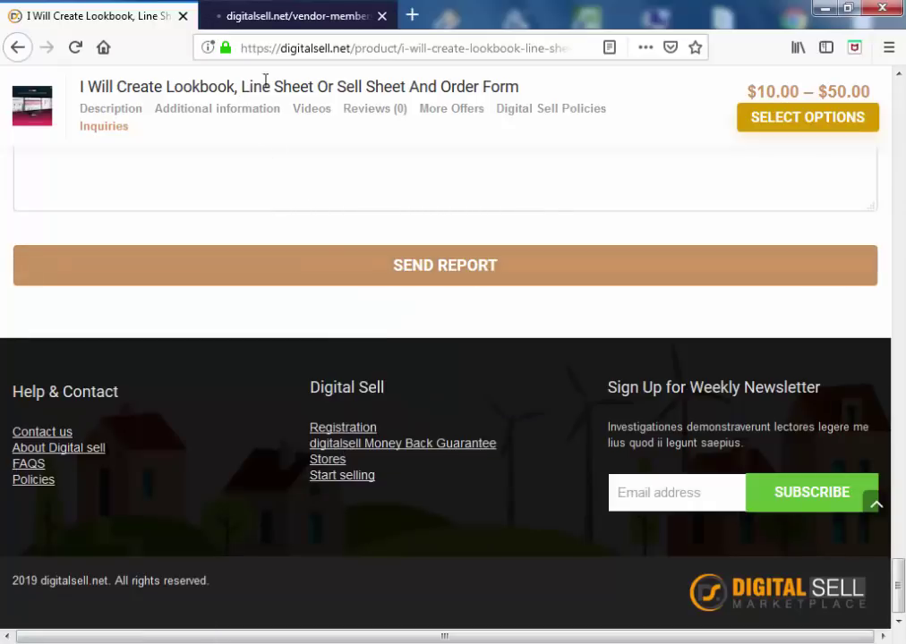
{"action": "left_click", "coordinate": [277, 21]}
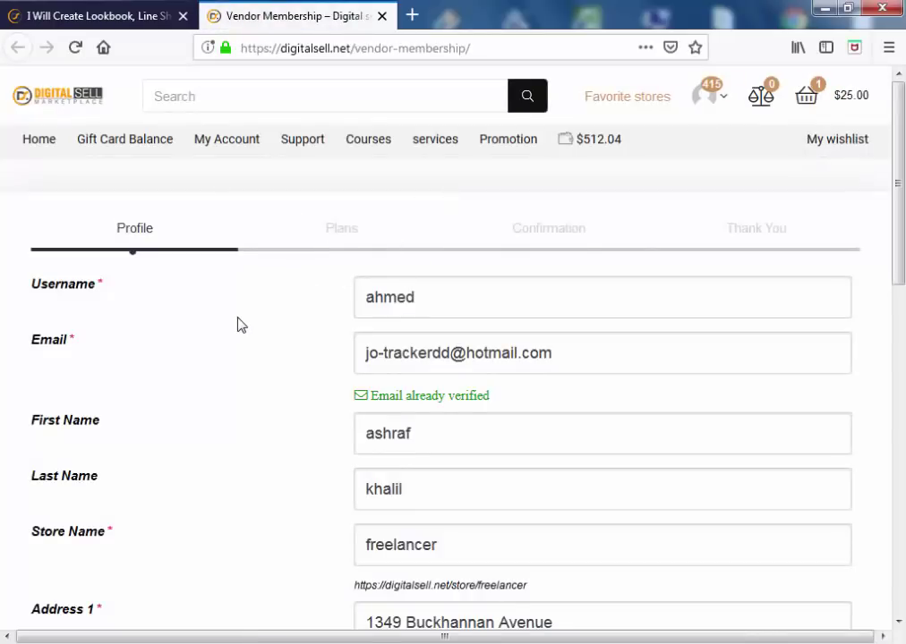
- Agree to the Terms & Conditions, enter the seller's Facebook ID, and confirm the vendor profile
{"action": "scroll", "coordinate": [244, 320], "scroll_direction": "down", "scroll_amount": 2}
{"action": "scroll", "coordinate": [268, 286], "scroll_direction": "up", "scroll_amount": 2}
{"action": "scroll", "coordinate": [350, 362], "scroll_direction": "down", "scroll_amount": 4}
{"action": "scroll", "coordinate": [331, 354], "scroll_direction": "down", "scroll_amount": 2}
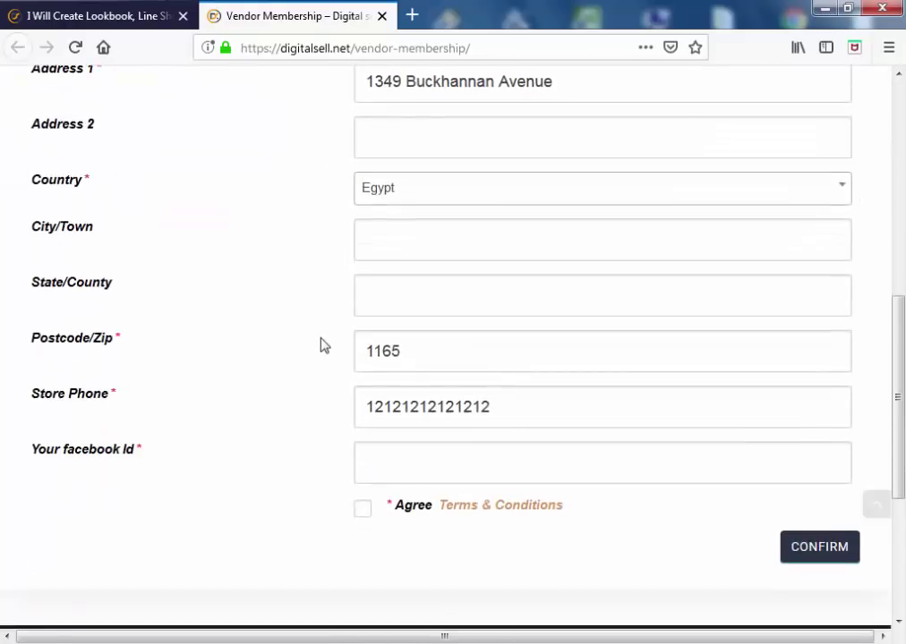
{"action": "left_click", "coordinate": [361, 510]}
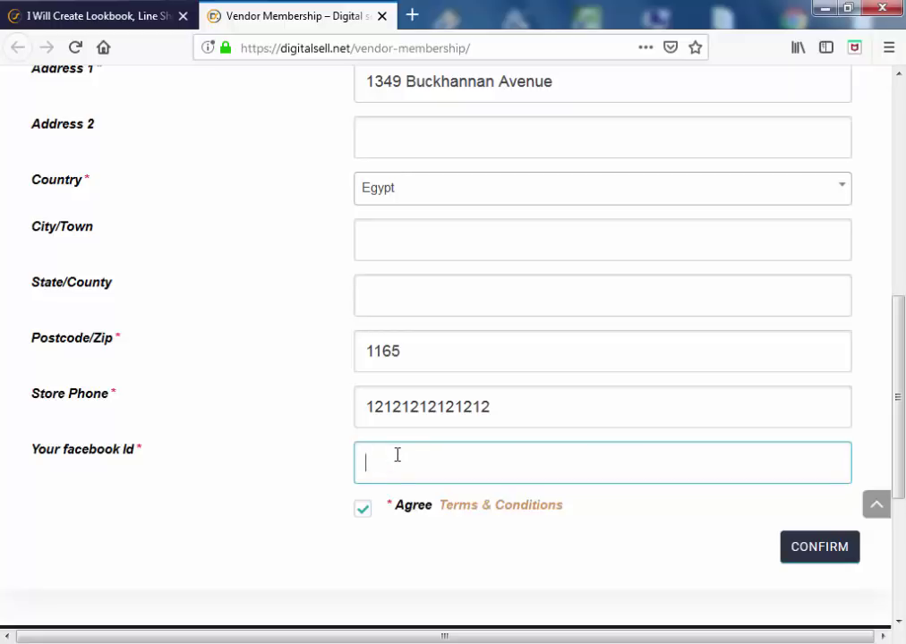
{"action": "type", "text": "ashraf"}
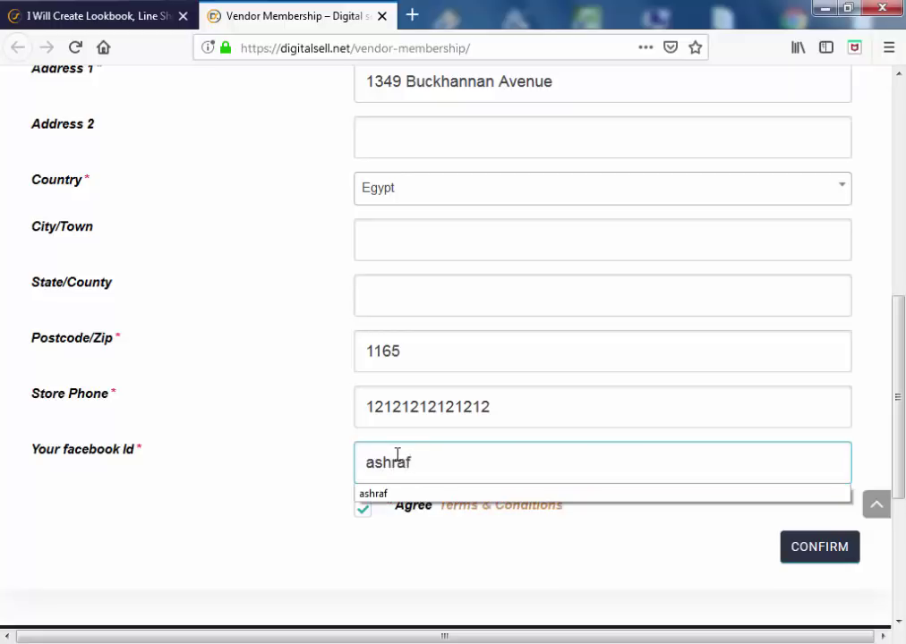
{"action": "type", "text": " khalil"}
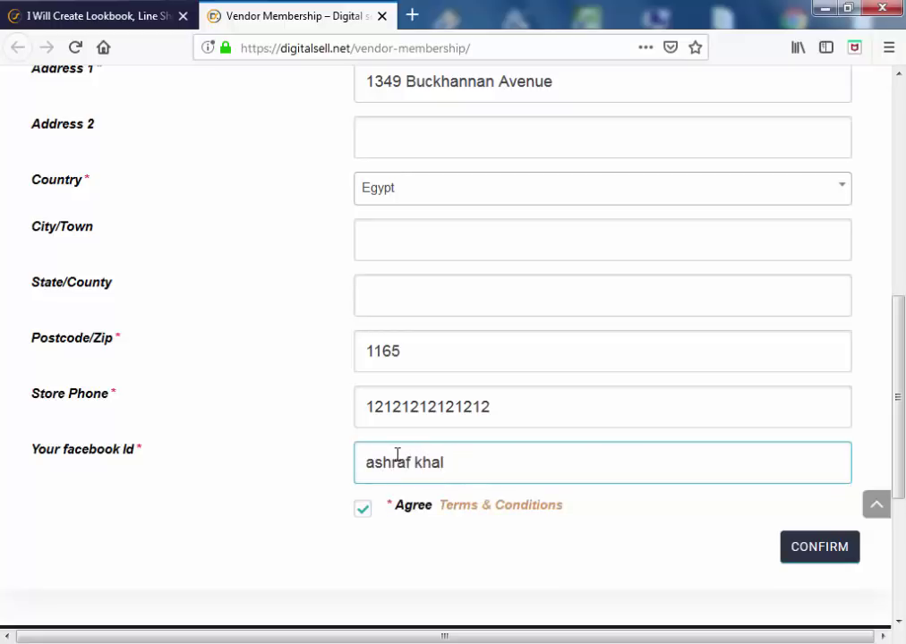
{"action": "left_click", "coordinate": [820, 548]}
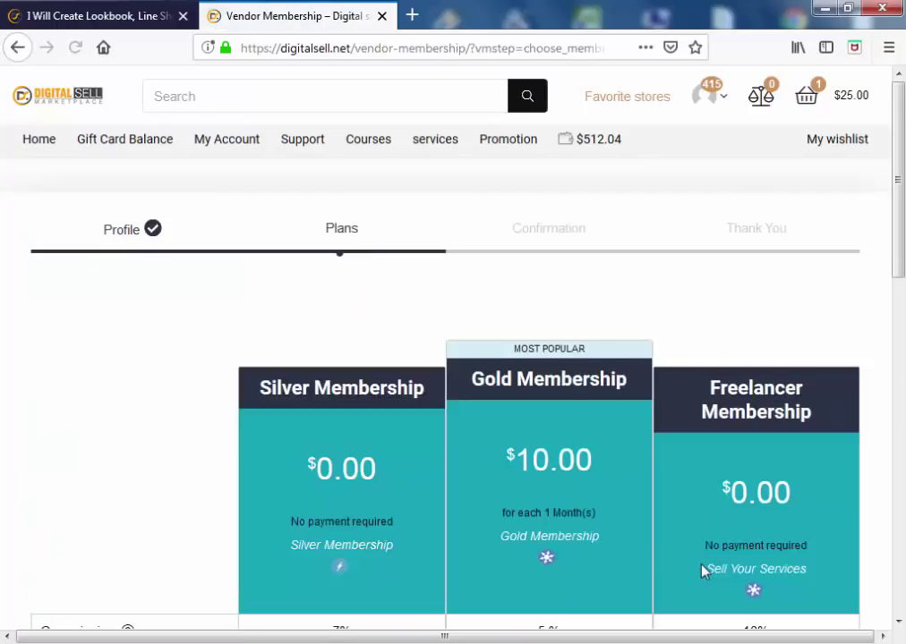
- Compare the Silver, Gold and Freelancer membership plans, examining the Freelancer column's commission, limits and included features
{"action": "scroll", "coordinate": [647, 528], "scroll_direction": "down", "scroll_amount": 2}
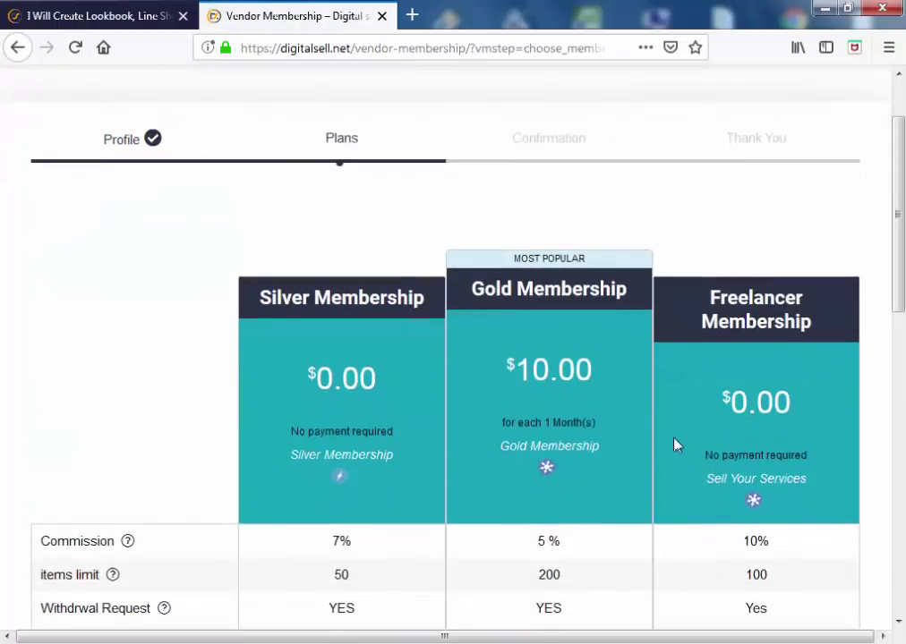
{"action": "left_click_drag", "start_coordinate": [817, 323], "coordinate": [716, 301]}
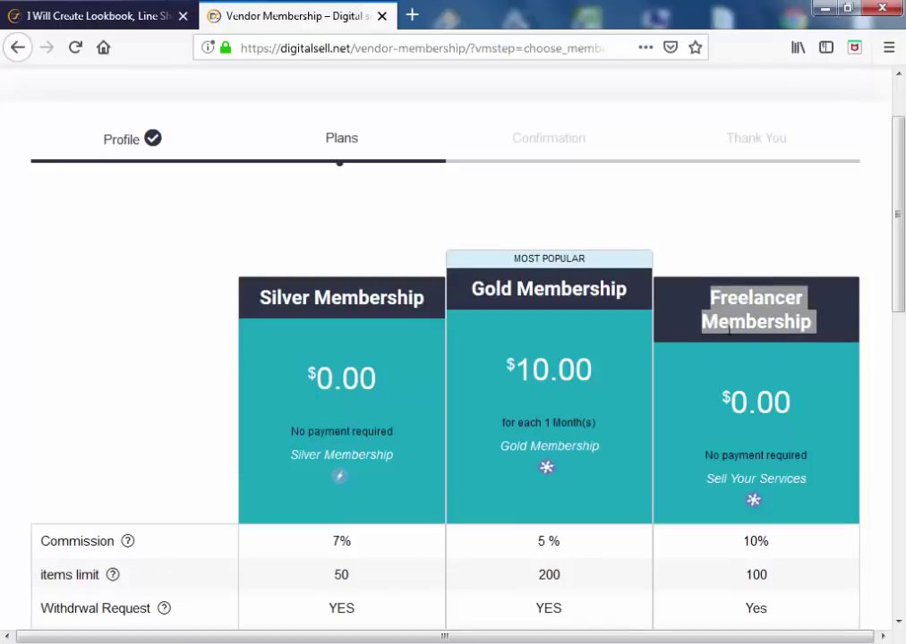
{"action": "left_click_drag", "start_coordinate": [708, 484], "coordinate": [794, 486]}
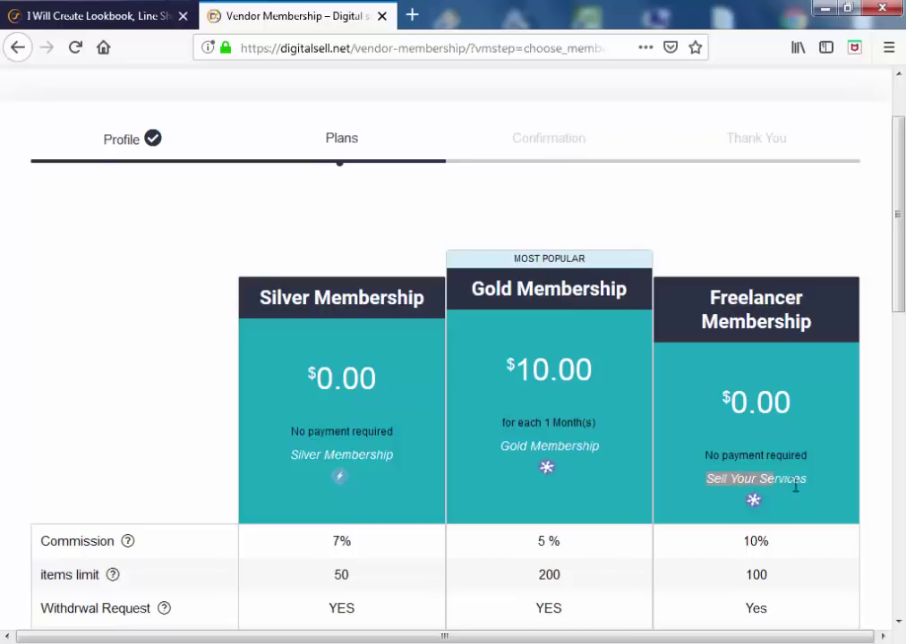
{"action": "scroll", "coordinate": [813, 489], "scroll_direction": "down", "scroll_amount": 3}
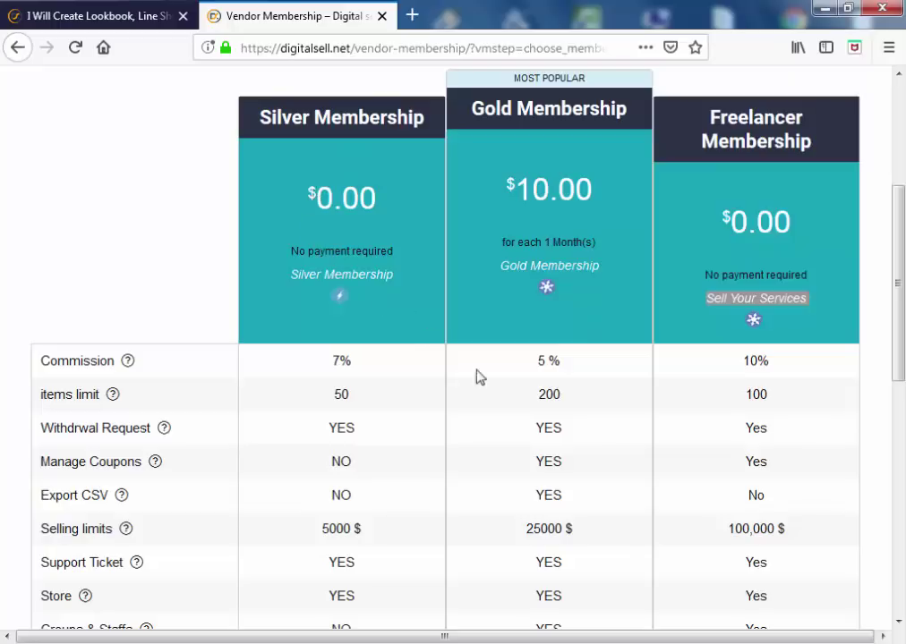
{"action": "left_click", "coordinate": [703, 324]}
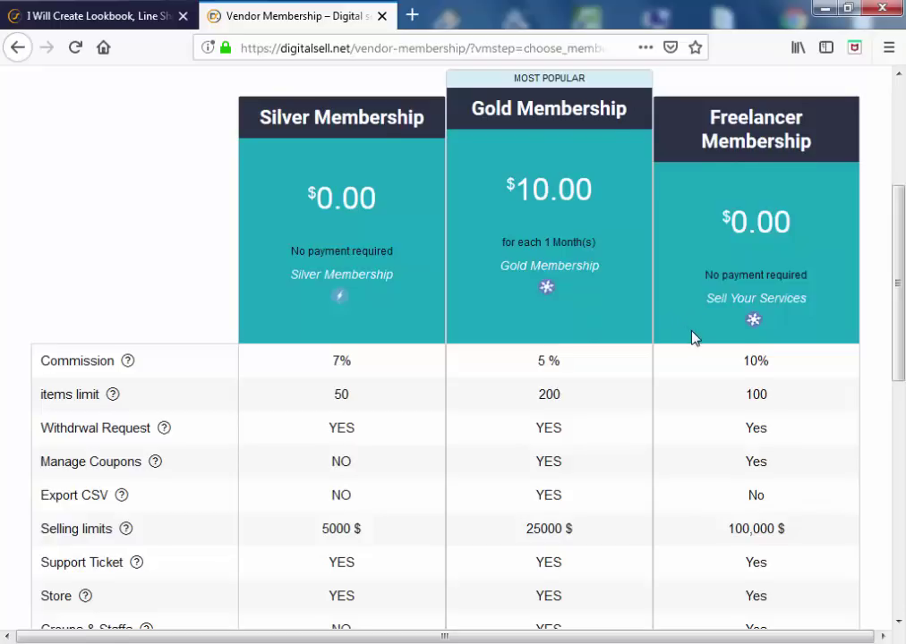
{"action": "scroll", "coordinate": [692, 337], "scroll_direction": "down", "scroll_amount": 2}
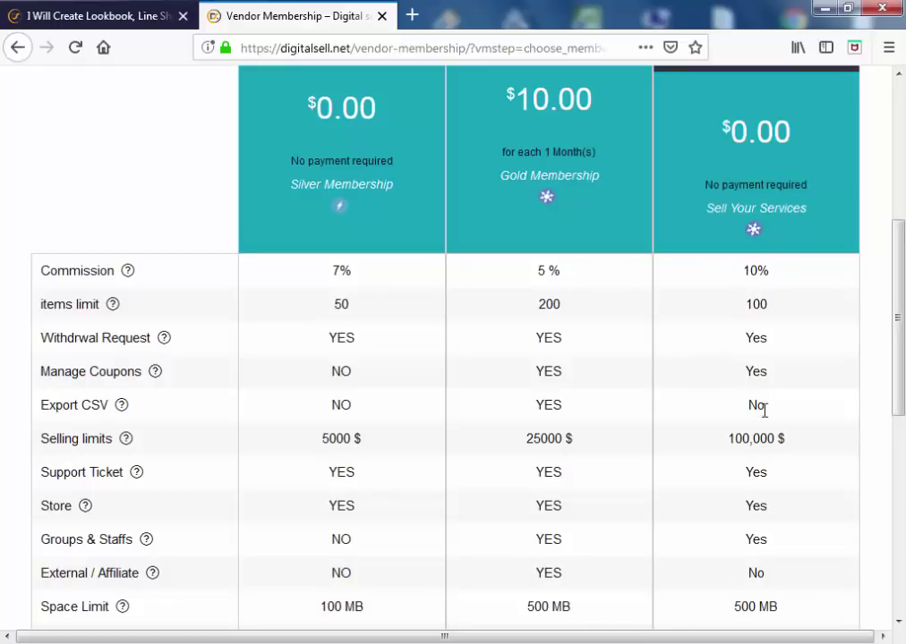
{"action": "scroll", "coordinate": [779, 555], "scroll_direction": "down", "scroll_amount": 2}
{"action": "scroll", "coordinate": [784, 572], "scroll_direction": "down", "scroll_amount": 2}
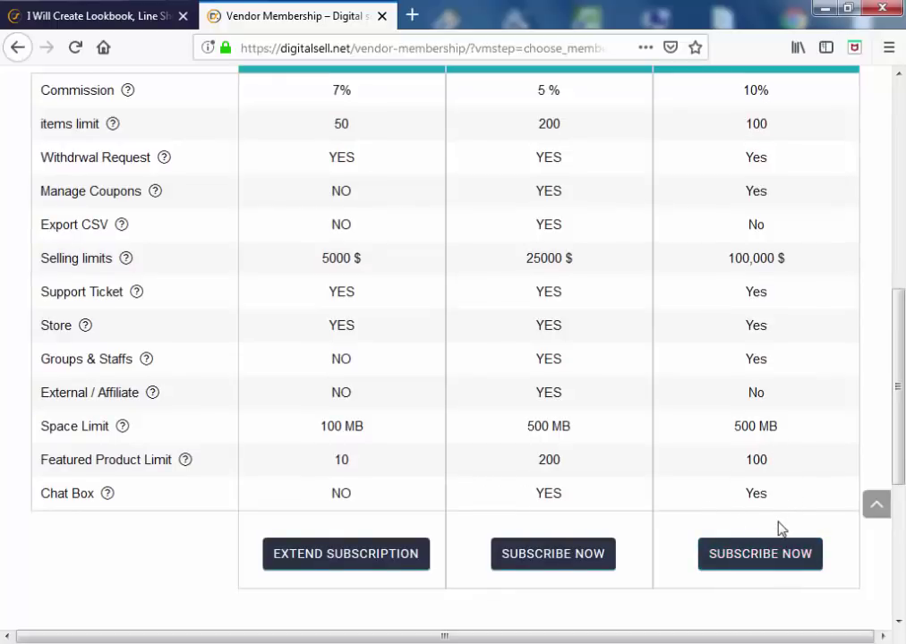
{"action": "scroll", "coordinate": [796, 469], "scroll_direction": "up", "scroll_amount": 4}
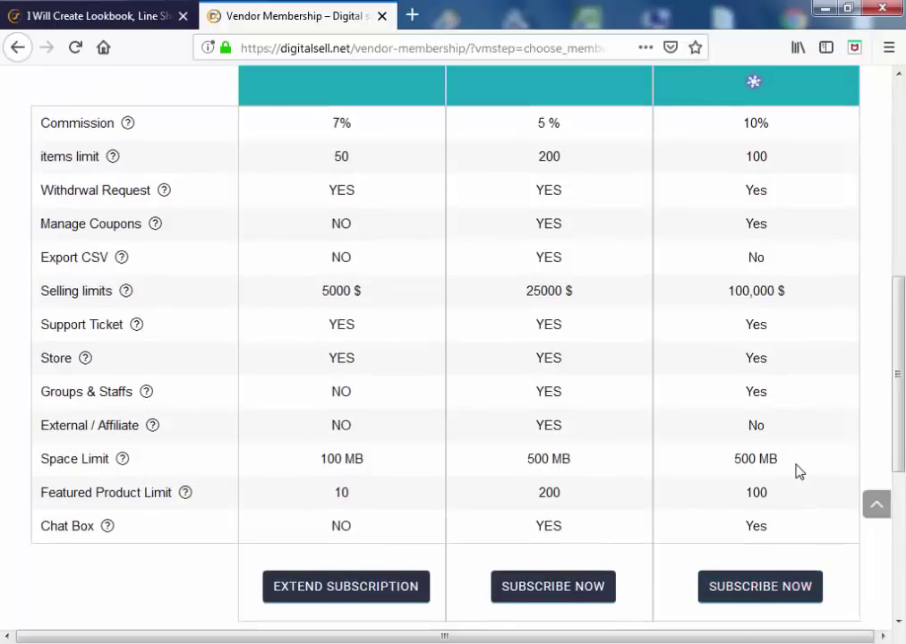
{"action": "double_click", "coordinate": [756, 271]}
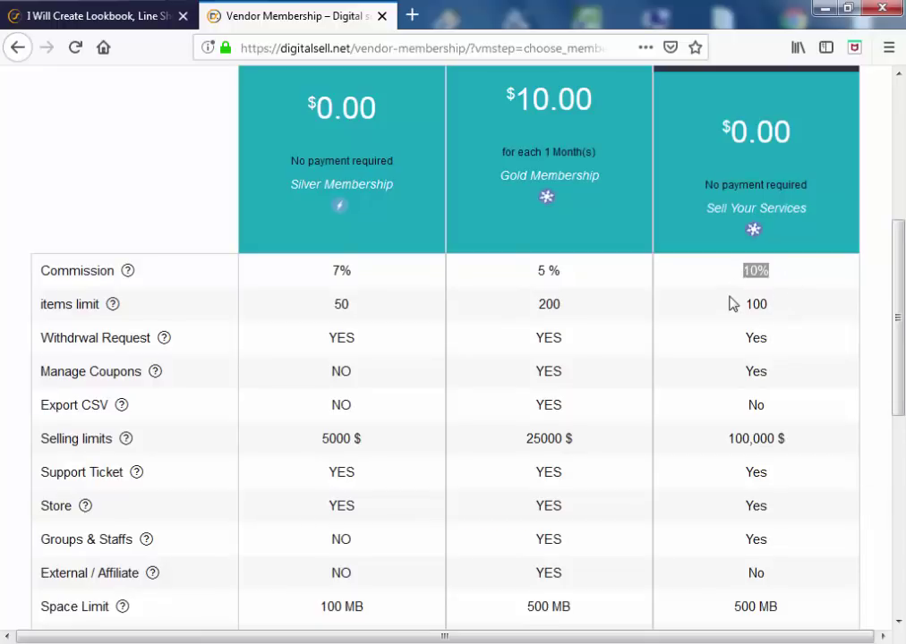
{"action": "scroll", "coordinate": [722, 349], "scroll_direction": "down", "scroll_amount": 4}
{"action": "scroll", "coordinate": [725, 376], "scroll_direction": "down", "scroll_amount": 1}
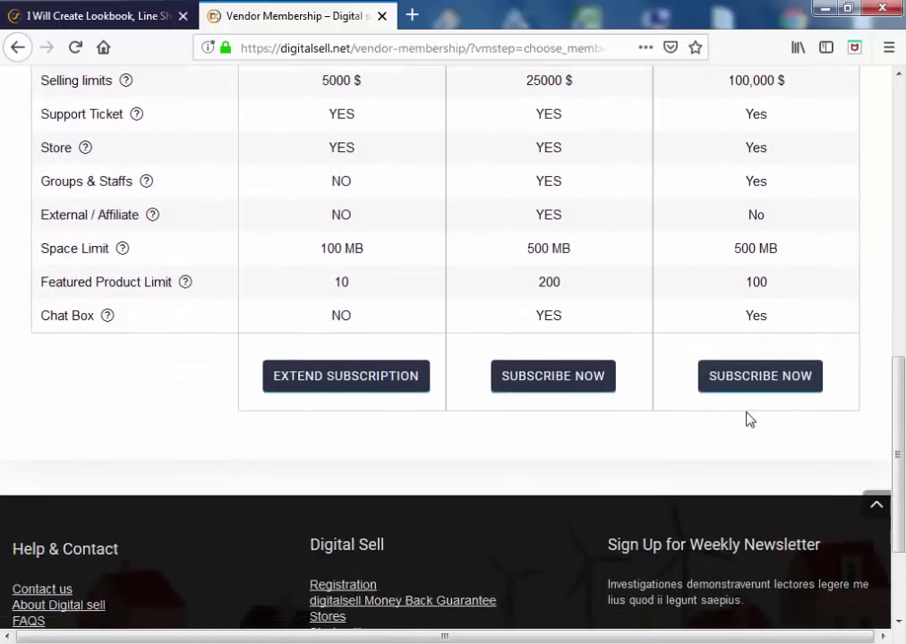
- Subscribe to the Freelancer Membership, review the plan summary, and proceed with the free plan confirmation
{"action": "left_click", "coordinate": [762, 383]}
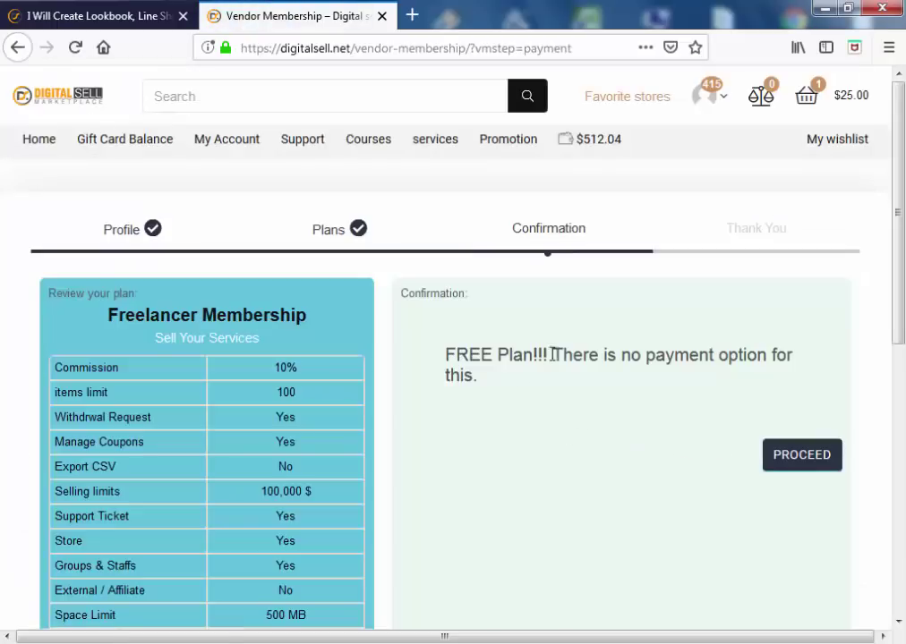
{"action": "scroll", "coordinate": [501, 398], "scroll_direction": "down", "scroll_amount": 2}
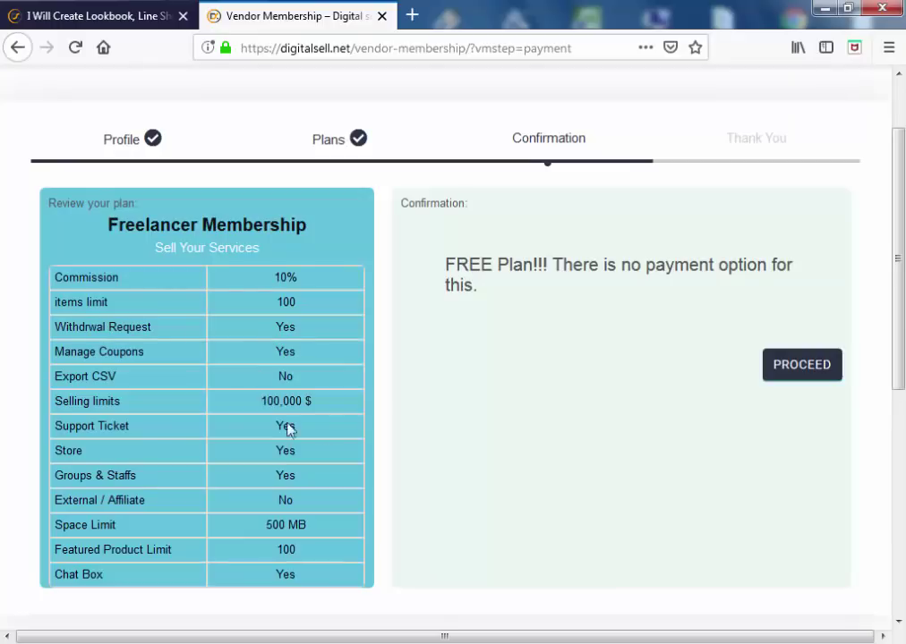
{"action": "left_click", "coordinate": [797, 374]}
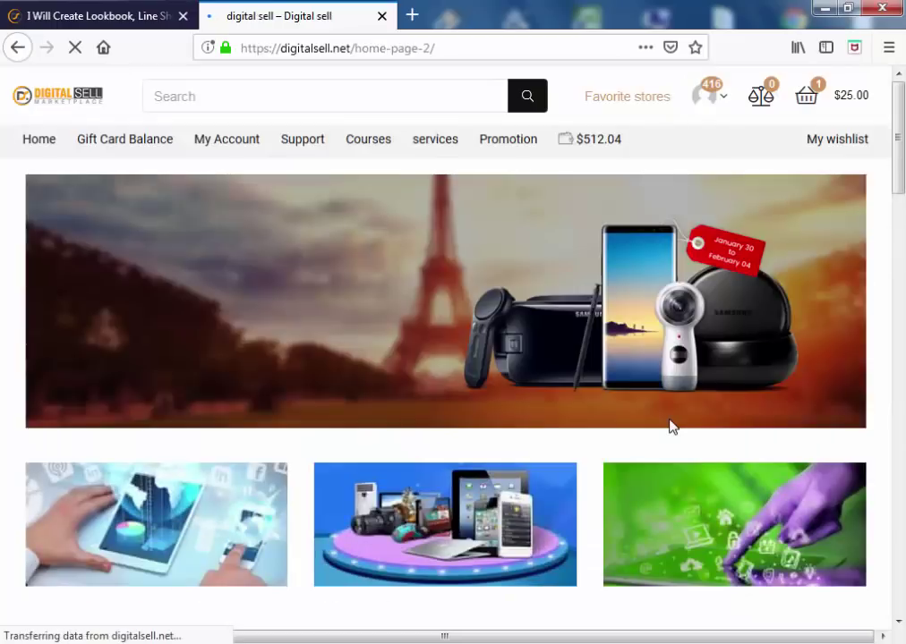
- Look over the home page's How It Works section and open the Store Manager dashboard
{"action": "scroll", "coordinate": [660, 418], "scroll_direction": "down", "scroll_amount": 5}
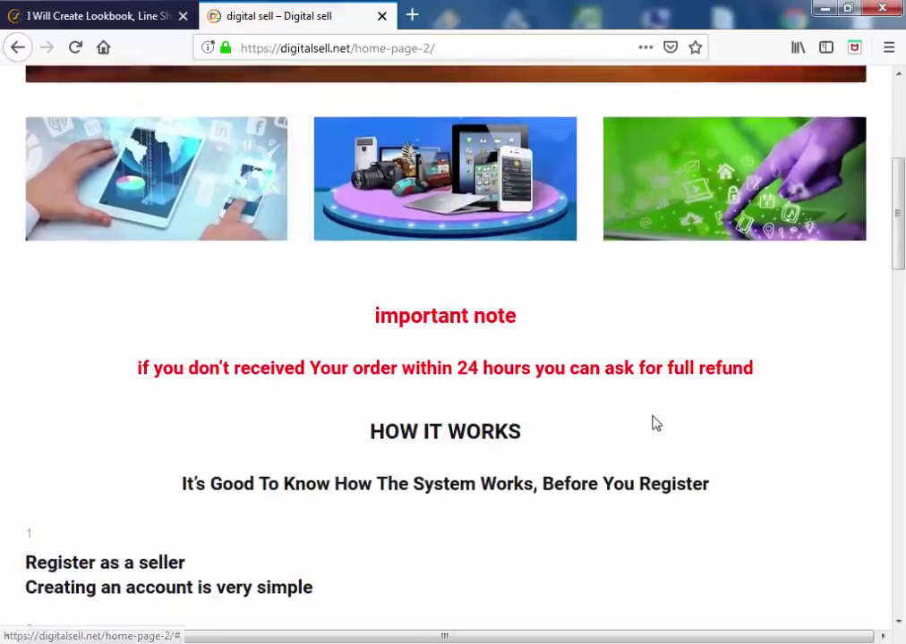
{"action": "scroll", "coordinate": [651, 429], "scroll_direction": "down", "scroll_amount": 2}
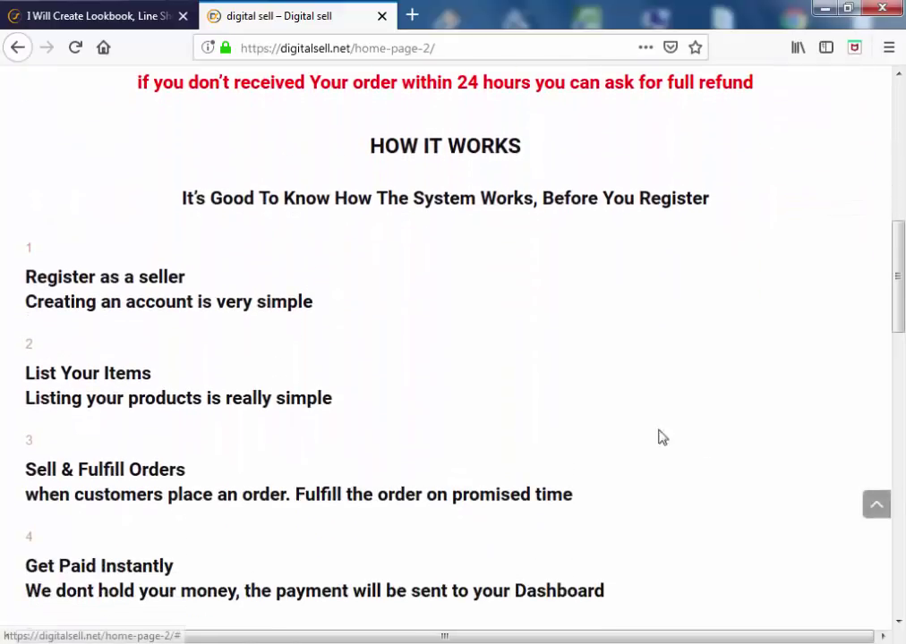
{"action": "left_click", "coordinate": [879, 506]}
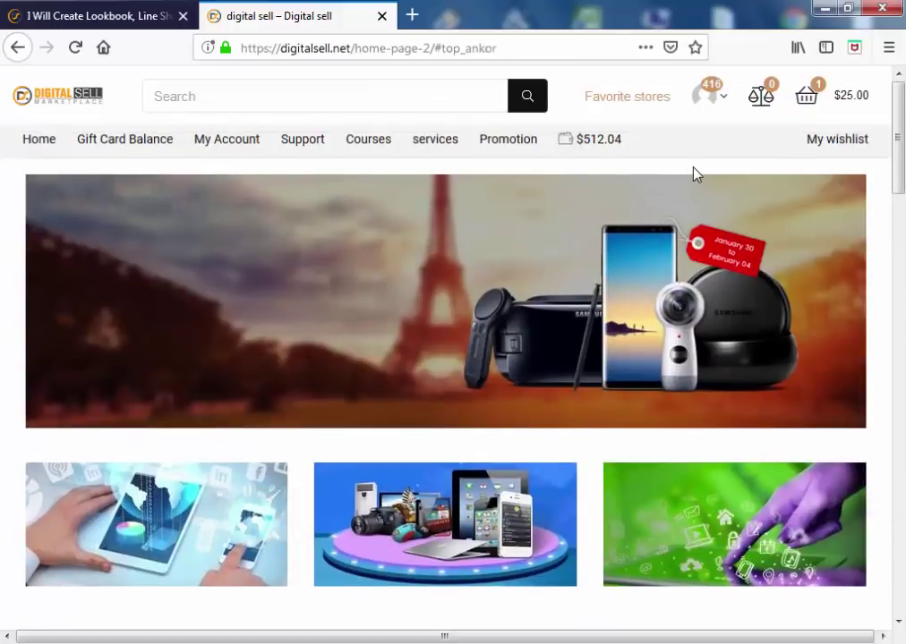
{"action": "left_click", "coordinate": [515, 410]}
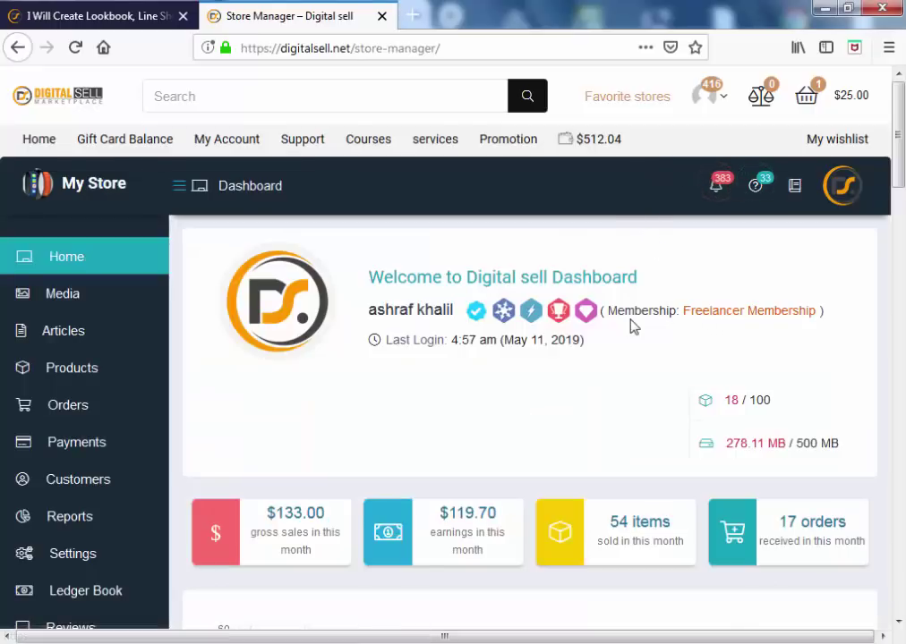
- Check the membership type on the store dashboard and open the form for adding a new product
{"action": "left_click_drag", "start_coordinate": [611, 311], "coordinate": [660, 312]}
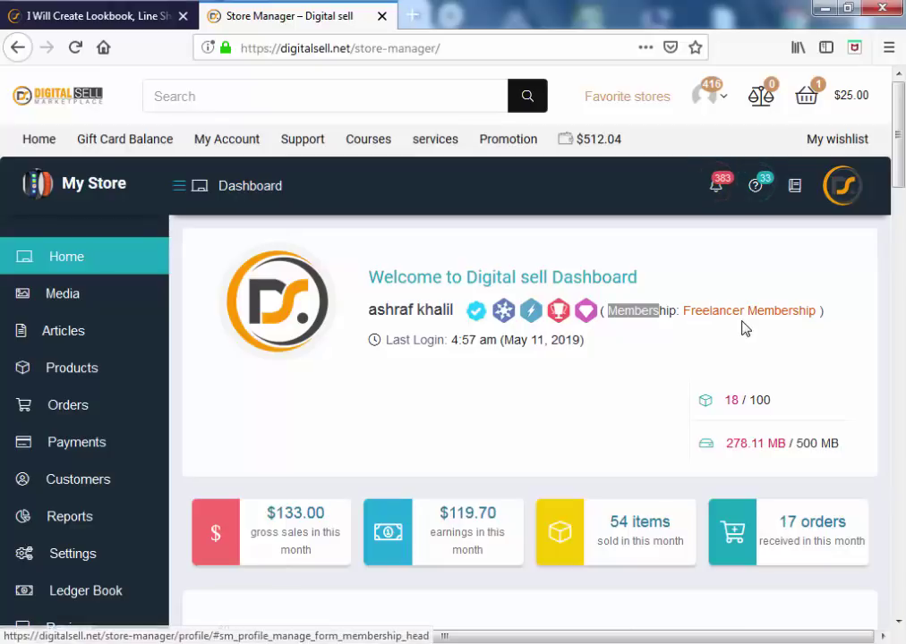
{"action": "scroll", "coordinate": [485, 374], "scroll_direction": "down", "scroll_amount": 2}
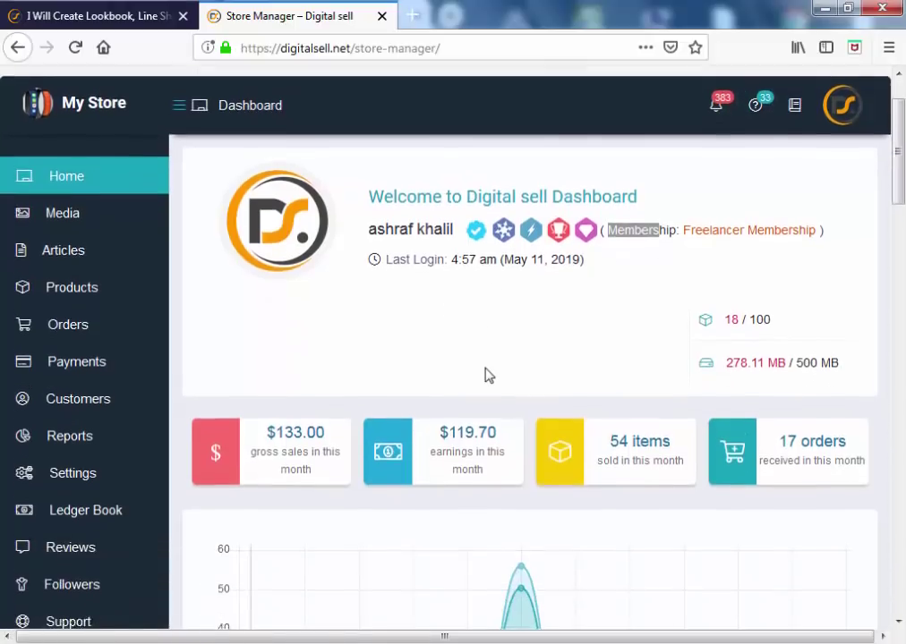
{"action": "scroll", "coordinate": [424, 381], "scroll_direction": "up", "scroll_amount": 2}
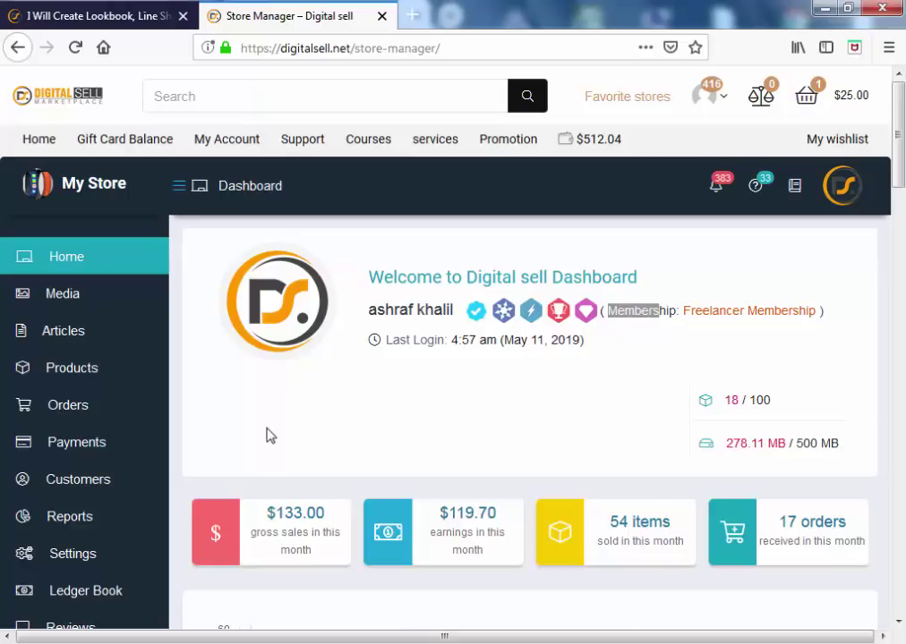
{"action": "mouse_move", "coordinate": [148, 384]}
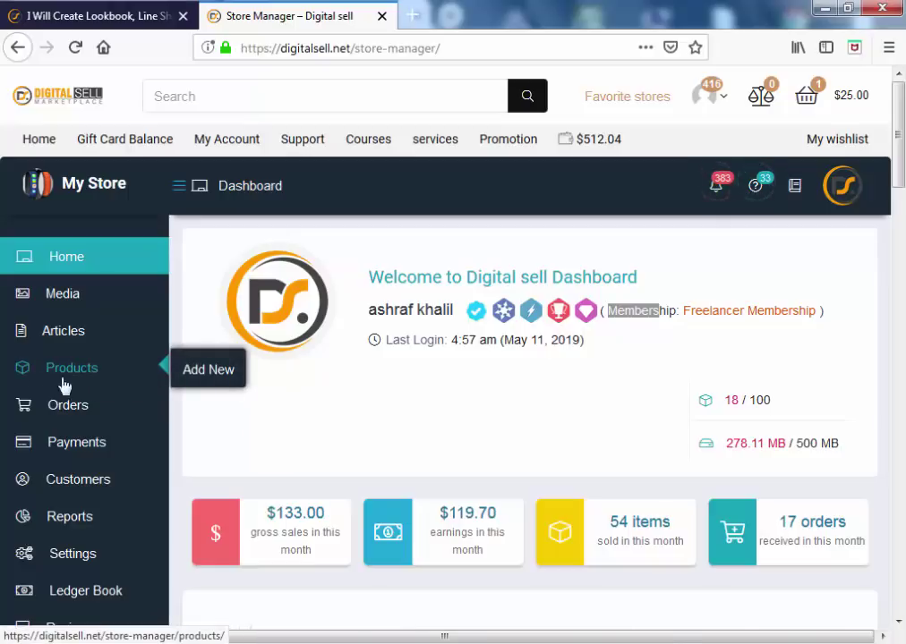
{"action": "left_click", "coordinate": [203, 383]}
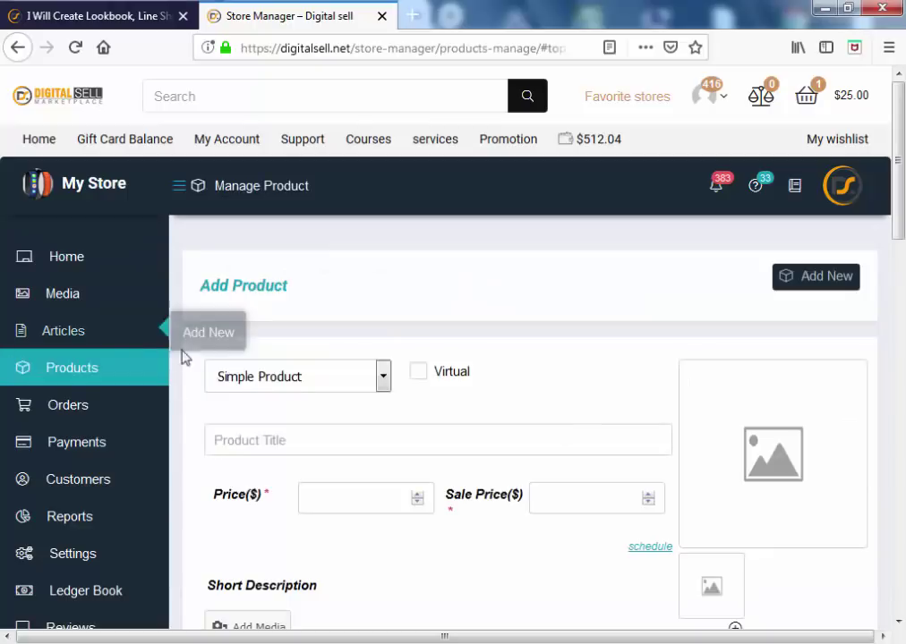
- Expand the Services category in the new product form and examine its subcategories and the brand and tags fields
{"action": "scroll", "coordinate": [450, 414], "scroll_direction": "down", "scroll_amount": 4}
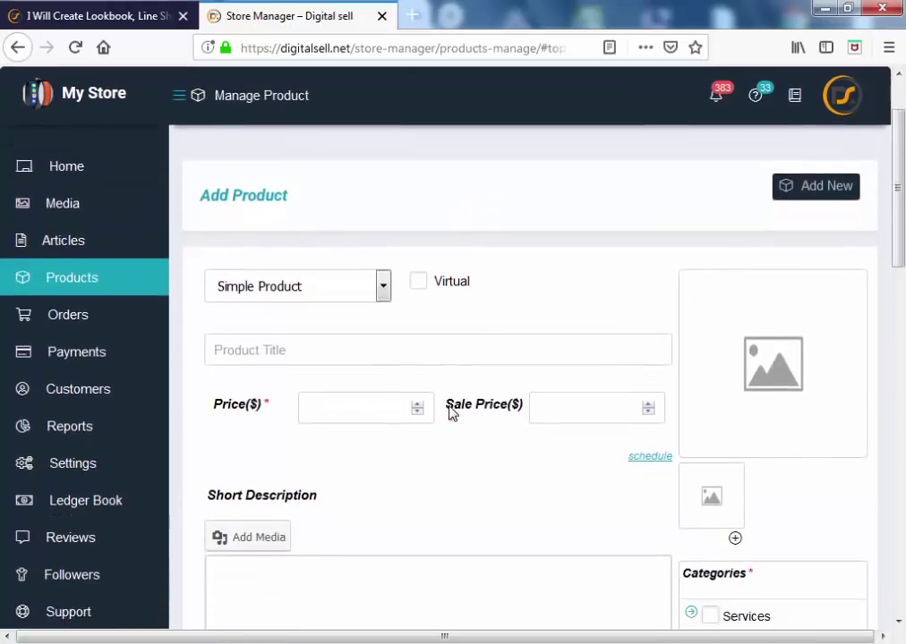
{"action": "scroll", "coordinate": [320, 409], "scroll_direction": "down", "scroll_amount": 2}
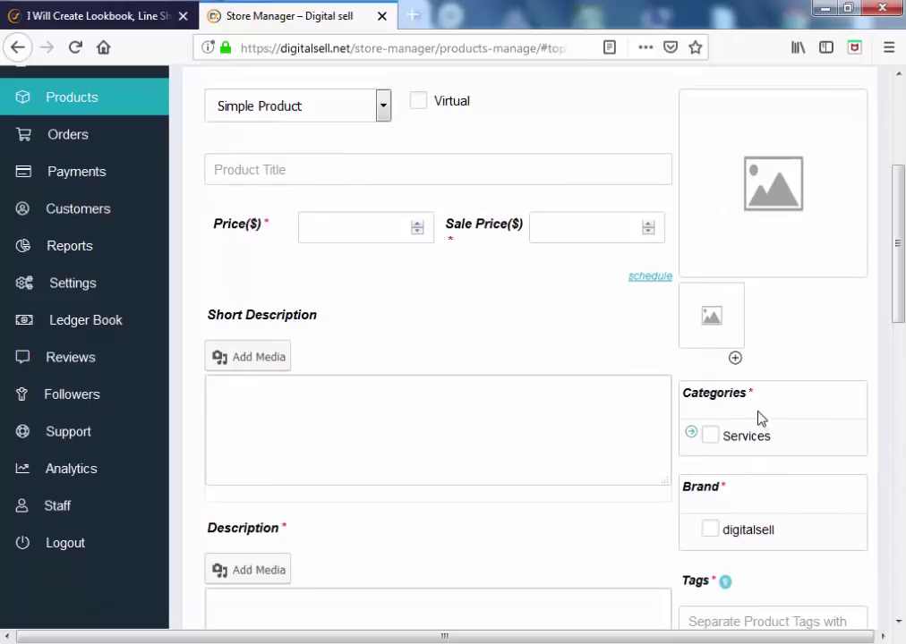
{"action": "left_click_drag", "start_coordinate": [751, 400], "coordinate": [681, 398]}
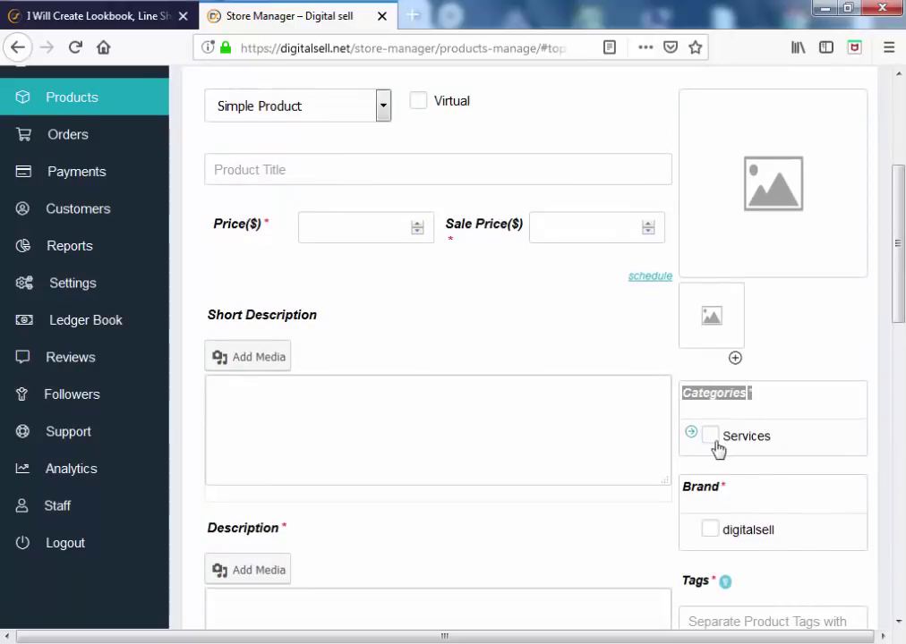
{"action": "left_click", "coordinate": [692, 435]}
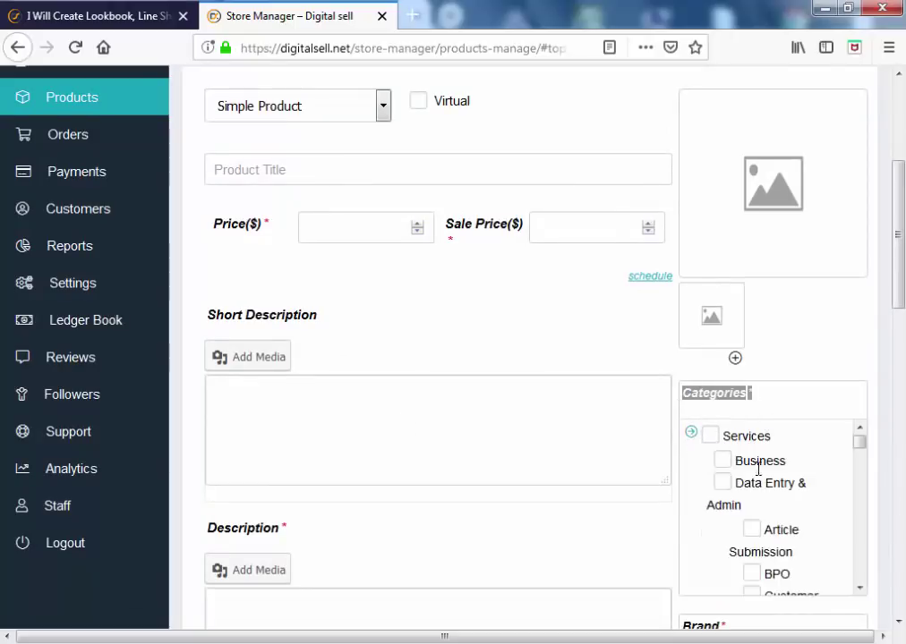
{"action": "mouse_move", "coordinate": [862, 448]}
{"action": "left_mouse_down"}
{"action": "mouse_move", "coordinate": [863, 586]}
{"action": "mouse_move", "coordinate": [872, 432]}
{"action": "left_mouse_up"}
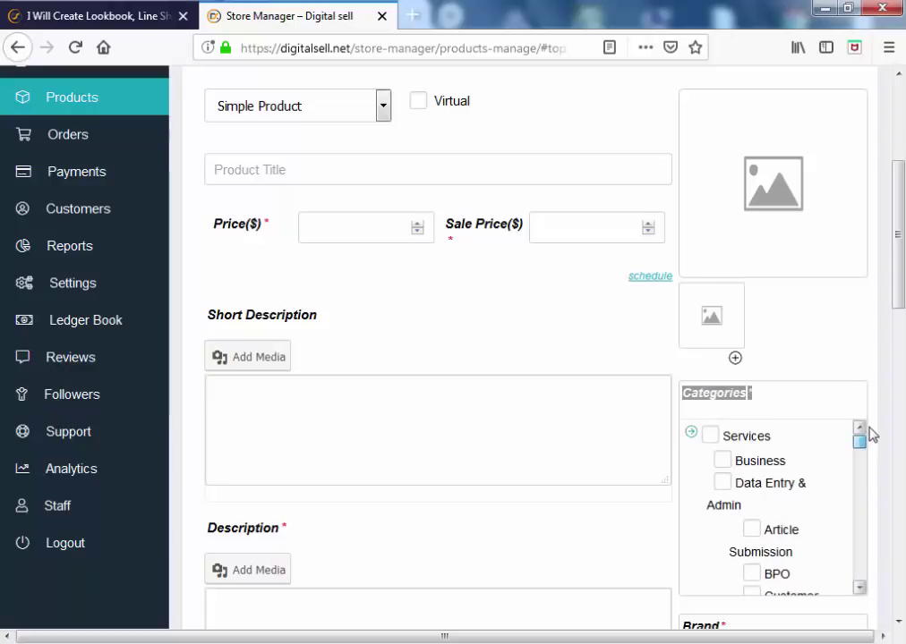
{"action": "scroll", "coordinate": [713, 465], "scroll_direction": "down", "scroll_amount": 3}
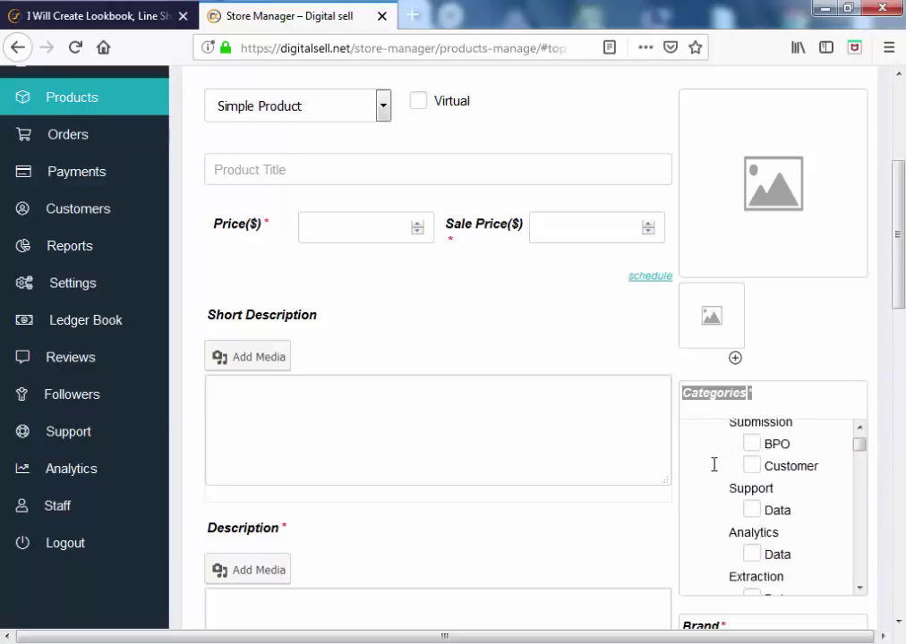
{"action": "scroll", "coordinate": [664, 508], "scroll_direction": "down", "scroll_amount": 2}
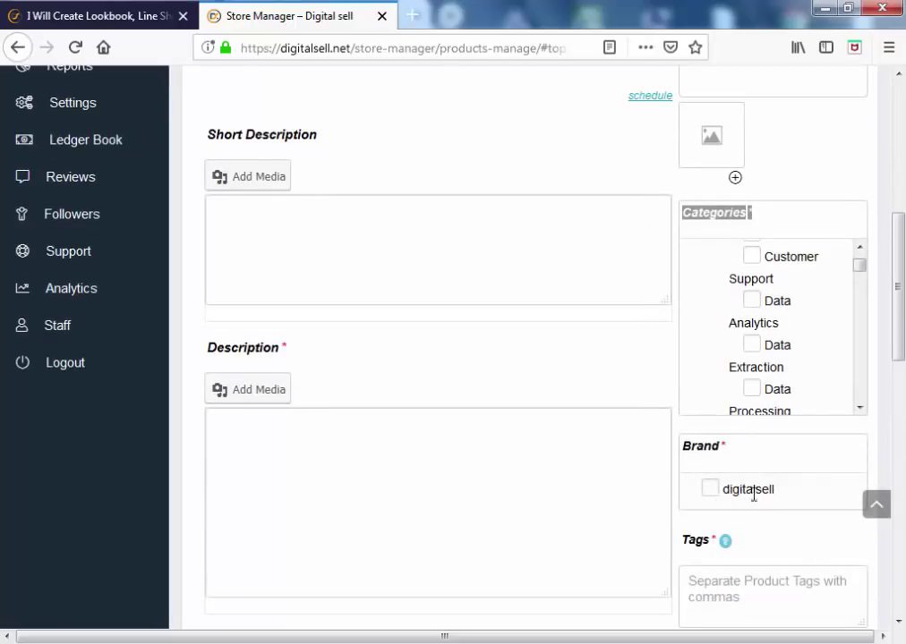
{"action": "left_click", "coordinate": [877, 505]}
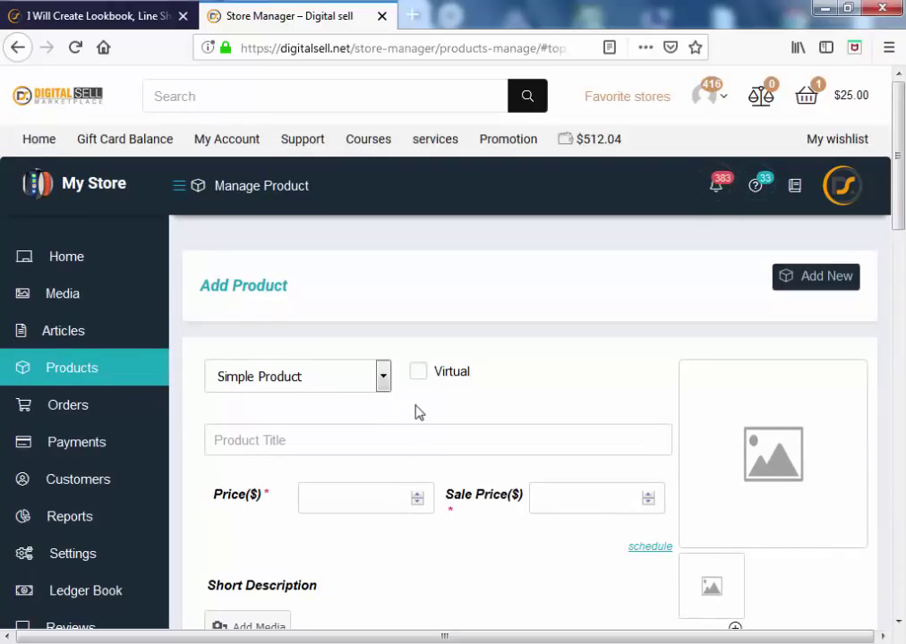
- Switch the product type to Variable Product to compare its fields, and set it back to Simple Product
{"action": "left_click", "coordinate": [284, 383]}
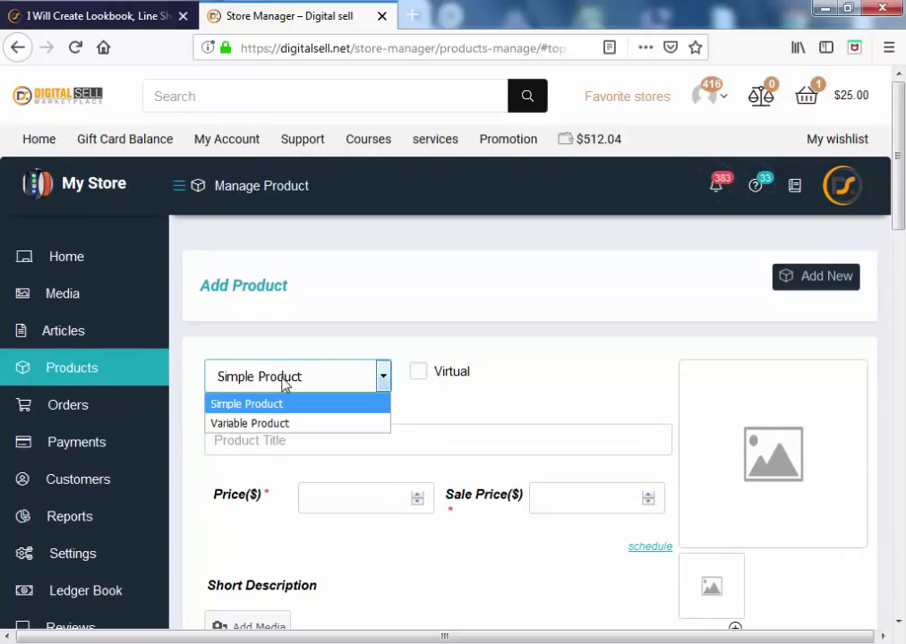
{"action": "left_click", "coordinate": [287, 424]}
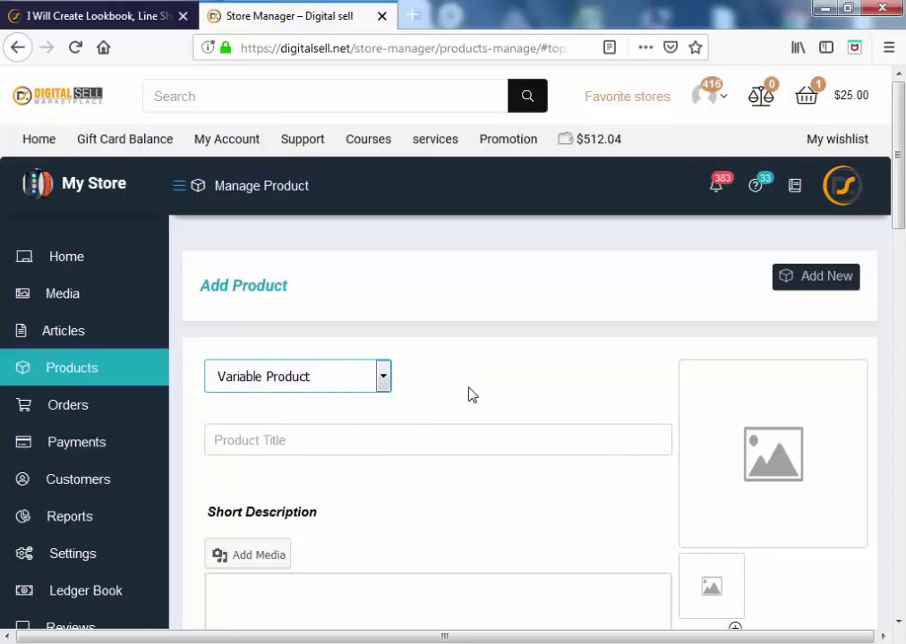
{"action": "scroll", "coordinate": [470, 394], "scroll_direction": "down", "scroll_amount": 2}
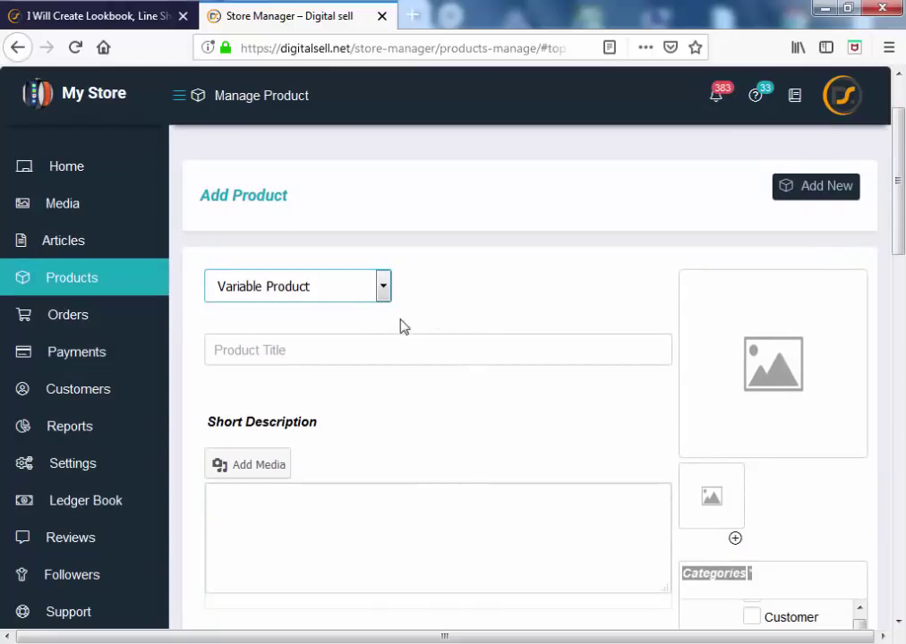
{"action": "left_click", "coordinate": [382, 289]}
{"action": "left_click", "coordinate": [356, 314]}
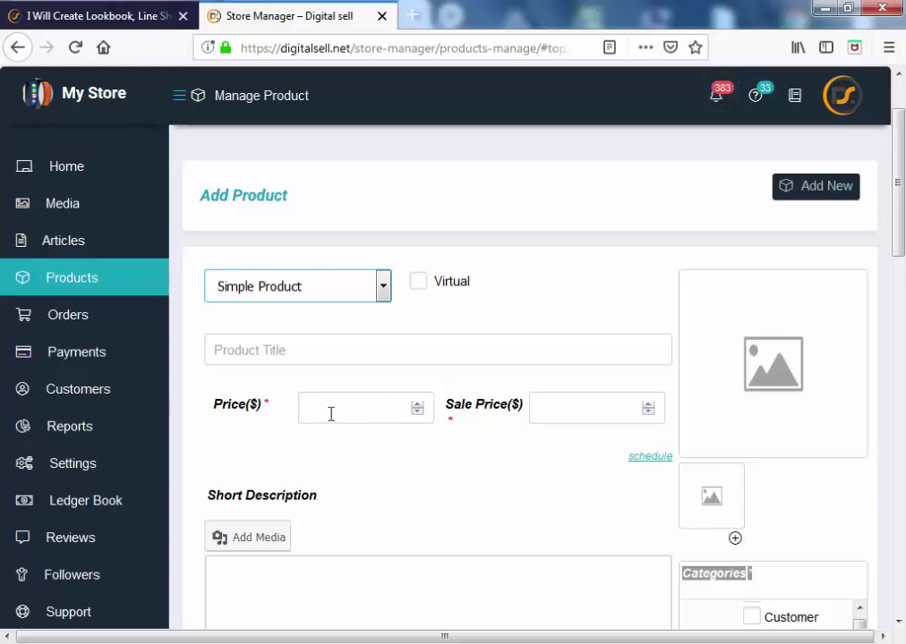
{"action": "scroll", "coordinate": [481, 452], "scroll_direction": "down", "scroll_amount": 3}
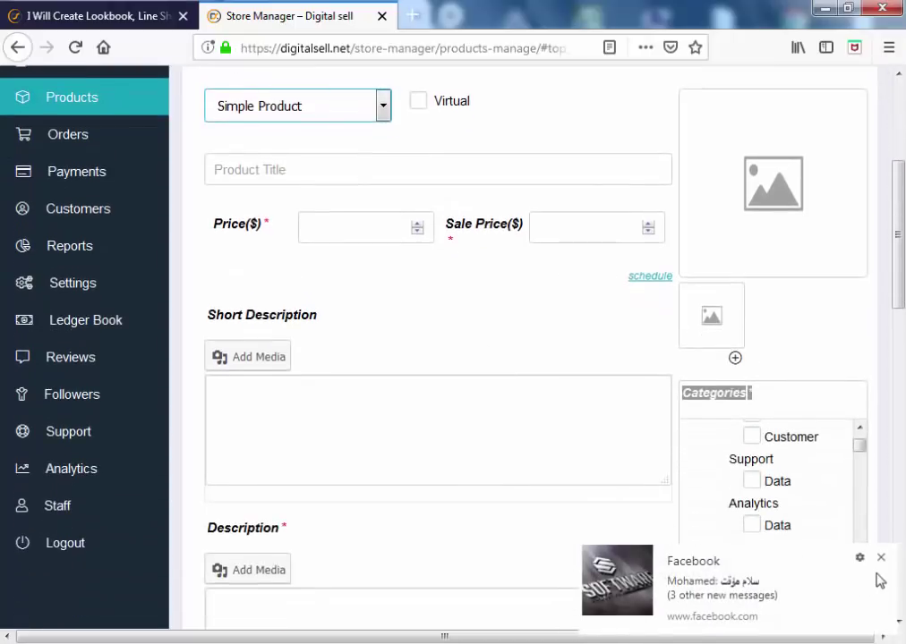
- Open the new product's policy settings and examine the prefilled shipping policy text
{"action": "left_click", "coordinate": [881, 558]}
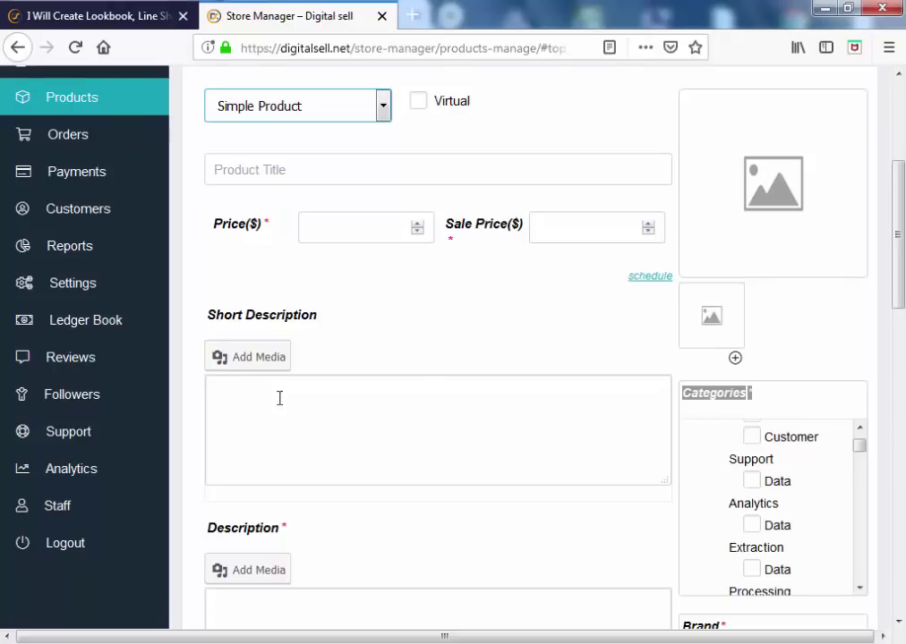
{"action": "scroll", "coordinate": [362, 446], "scroll_direction": "down", "scroll_amount": 3}
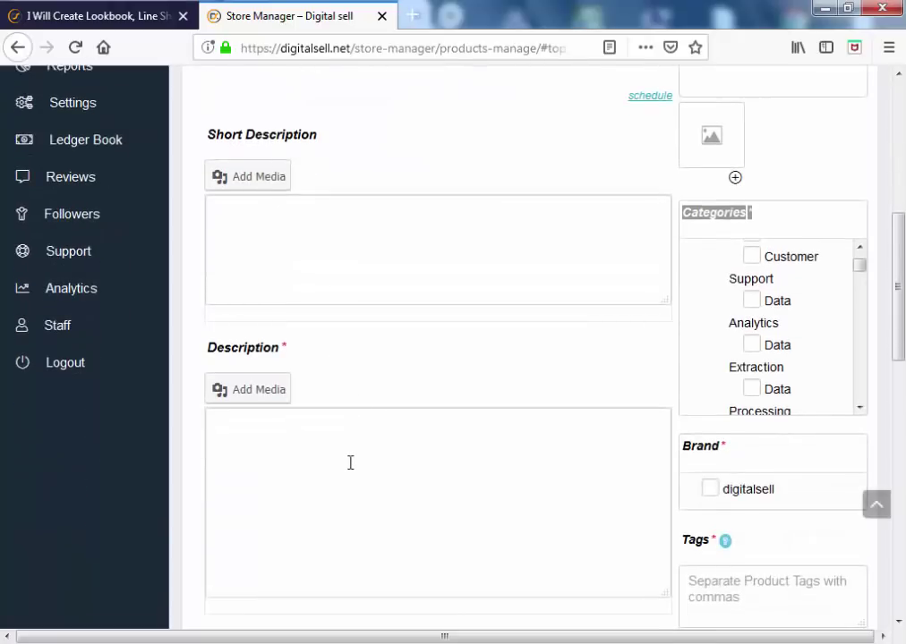
{"action": "scroll", "coordinate": [385, 450], "scroll_direction": "down", "scroll_amount": 1}
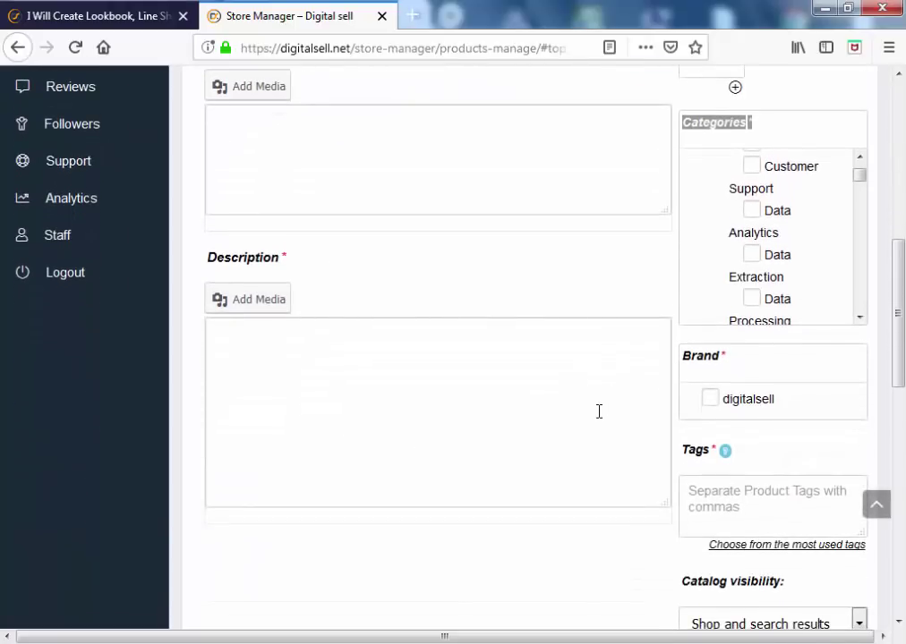
{"action": "scroll", "coordinate": [599, 412], "scroll_direction": "down", "scroll_amount": 3}
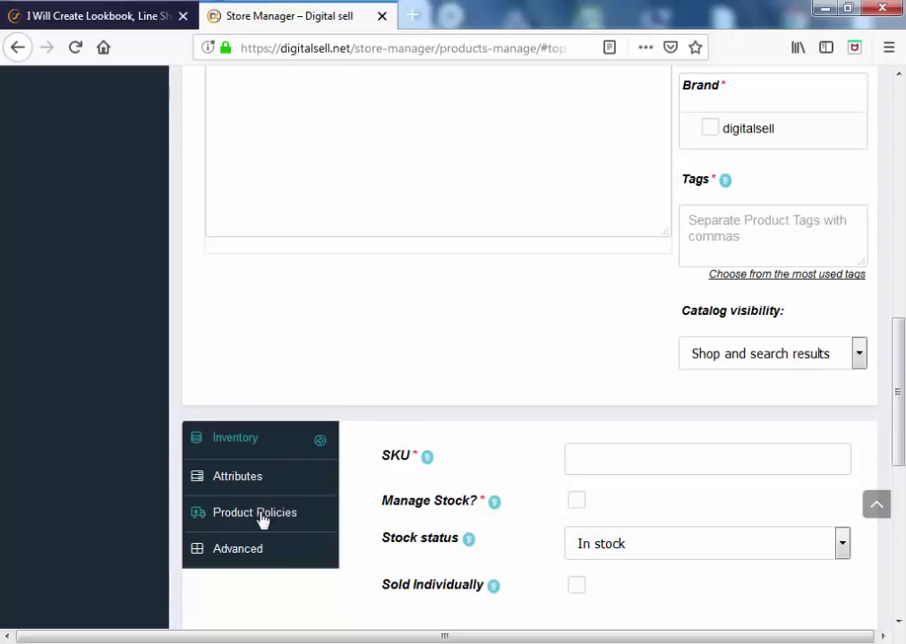
{"action": "left_click", "coordinate": [258, 520]}
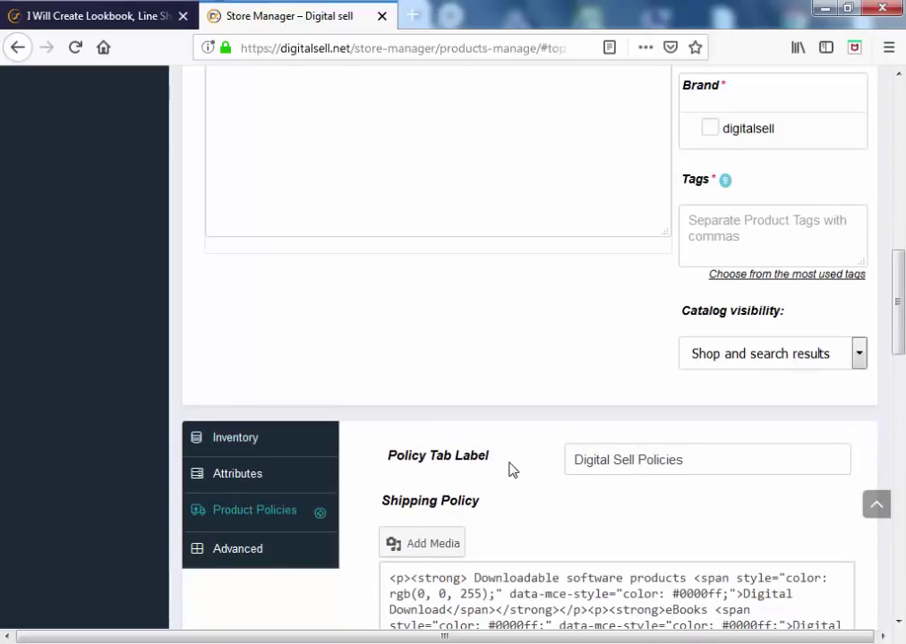
{"action": "scroll", "coordinate": [513, 470], "scroll_direction": "down", "scroll_amount": 2}
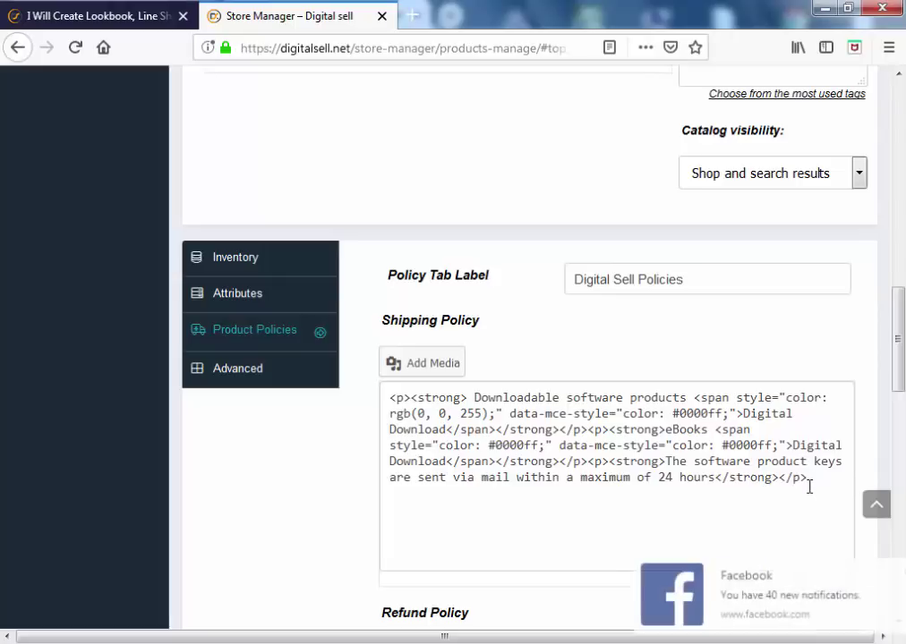
{"action": "left_click", "coordinate": [881, 572]}
{"action": "left_click_drag", "start_coordinate": [820, 483], "coordinate": [388, 398]}
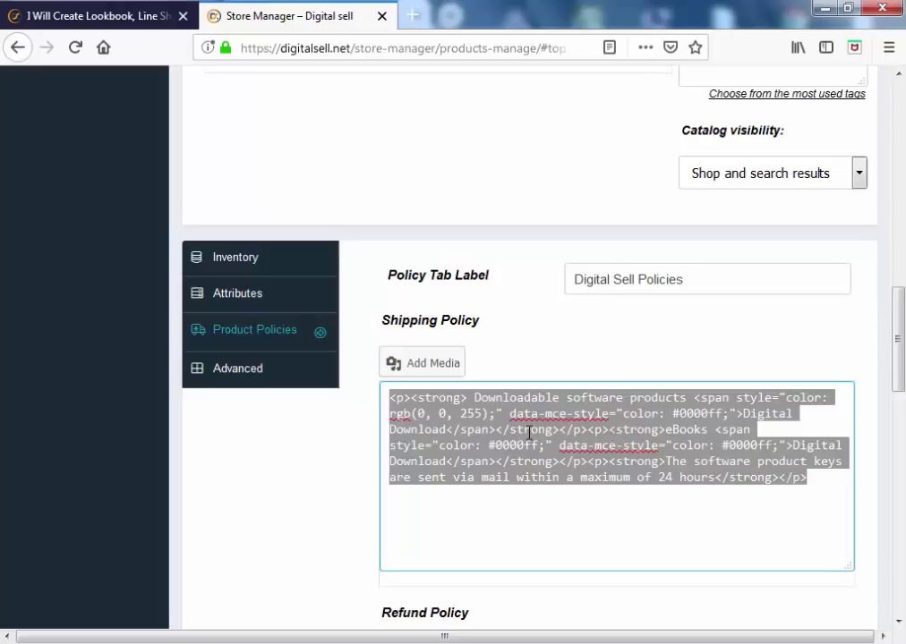
- Switch the product type to Variable Product and back to Simple Product to see how the price fields differ
{"action": "scroll", "coordinate": [534, 422], "scroll_direction": "up", "scroll_amount": 10}
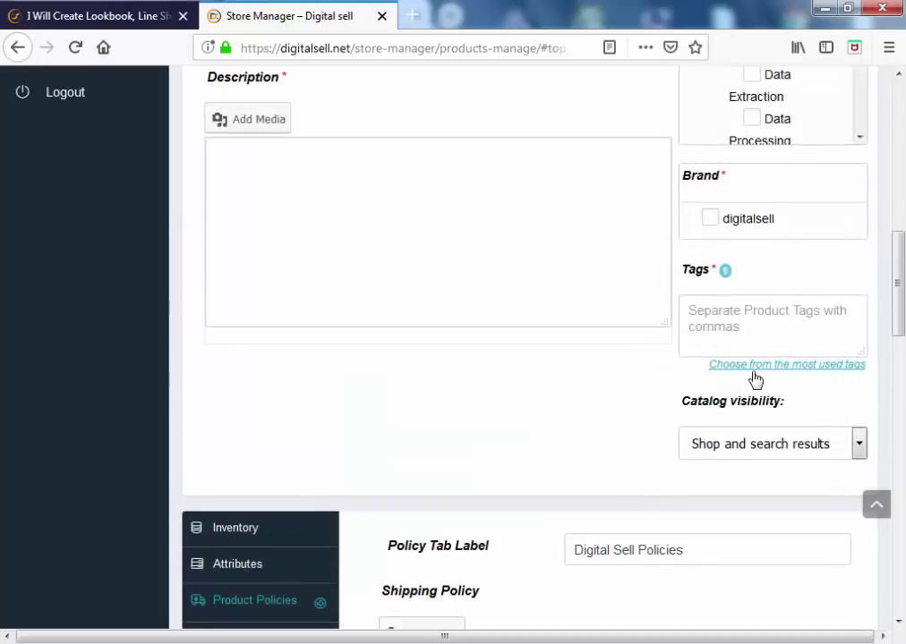
{"action": "scroll", "coordinate": [698, 376], "scroll_direction": "up", "scroll_amount": 3}
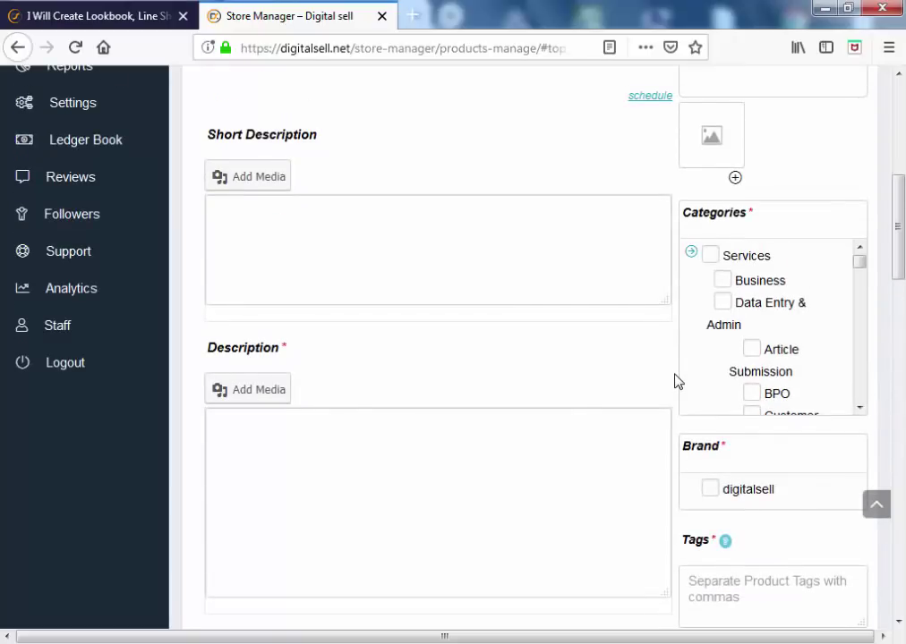
{"action": "scroll", "coordinate": [348, 447], "scroll_direction": "up", "scroll_amount": 7}
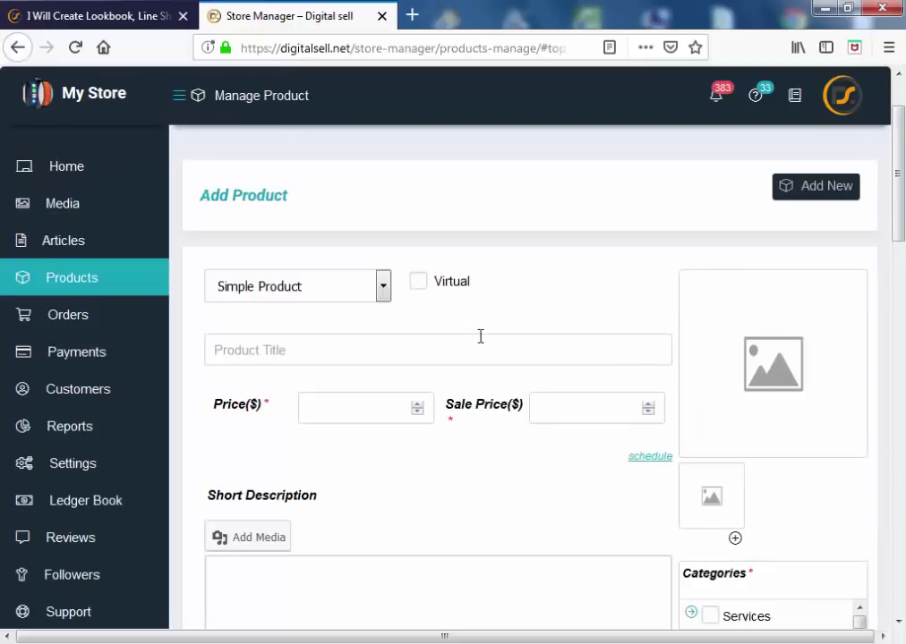
{"action": "scroll", "coordinate": [481, 337], "scroll_direction": "down", "scroll_amount": 5}
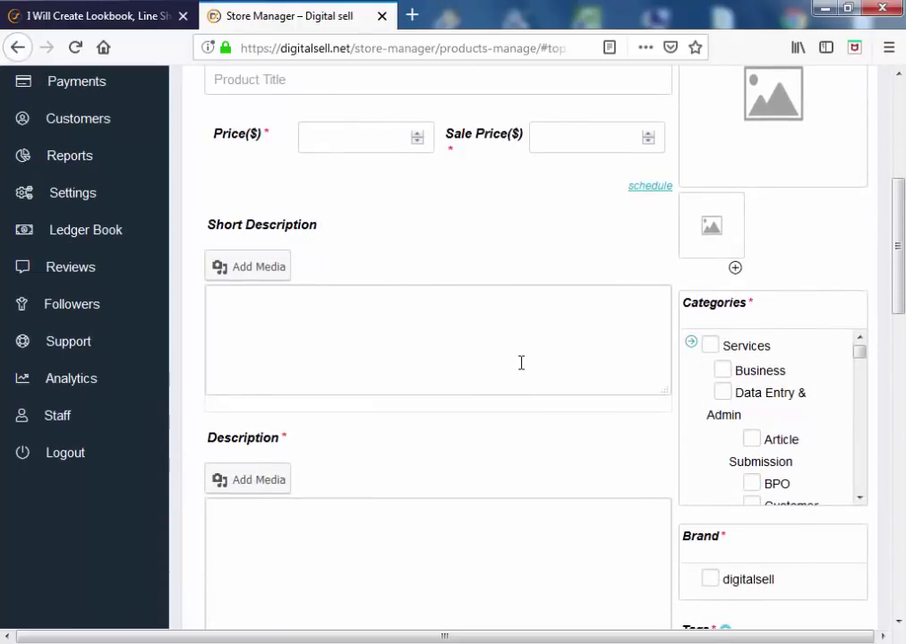
{"action": "scroll", "coordinate": [527, 368], "scroll_direction": "up", "scroll_amount": 2}
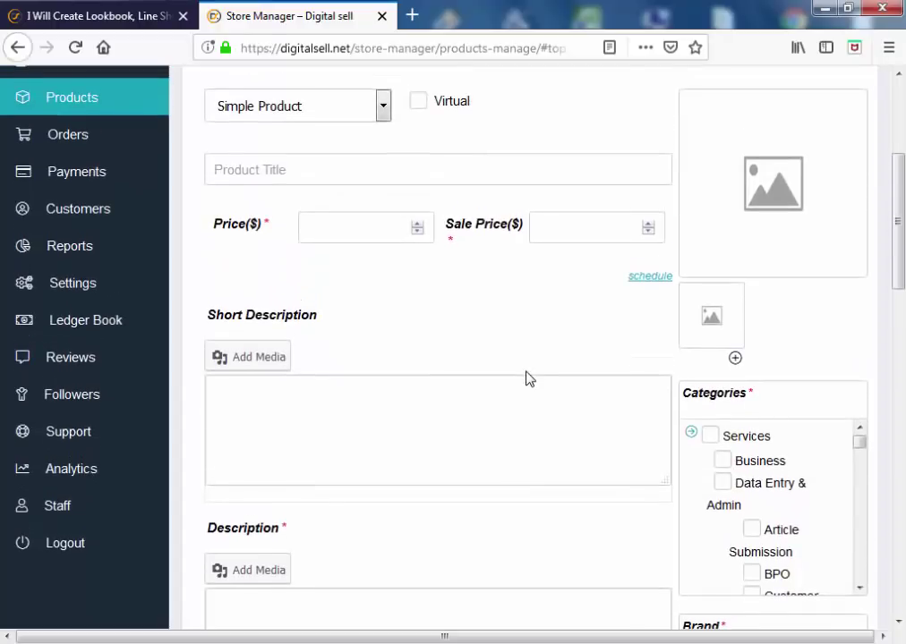
{"action": "scroll", "coordinate": [526, 379], "scroll_direction": "up", "scroll_amount": 2}
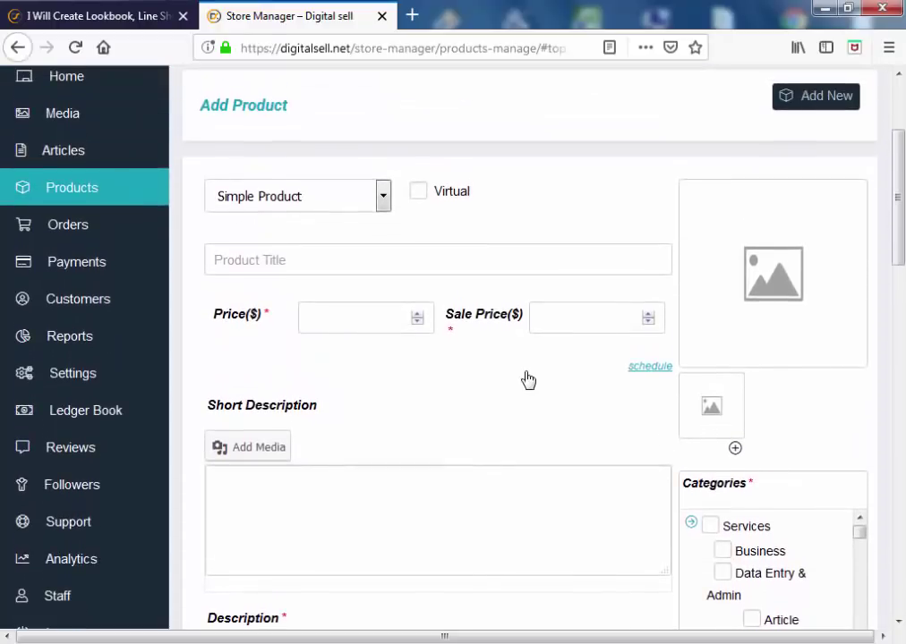
{"action": "left_click", "coordinate": [388, 207]}
{"action": "left_click", "coordinate": [307, 243]}
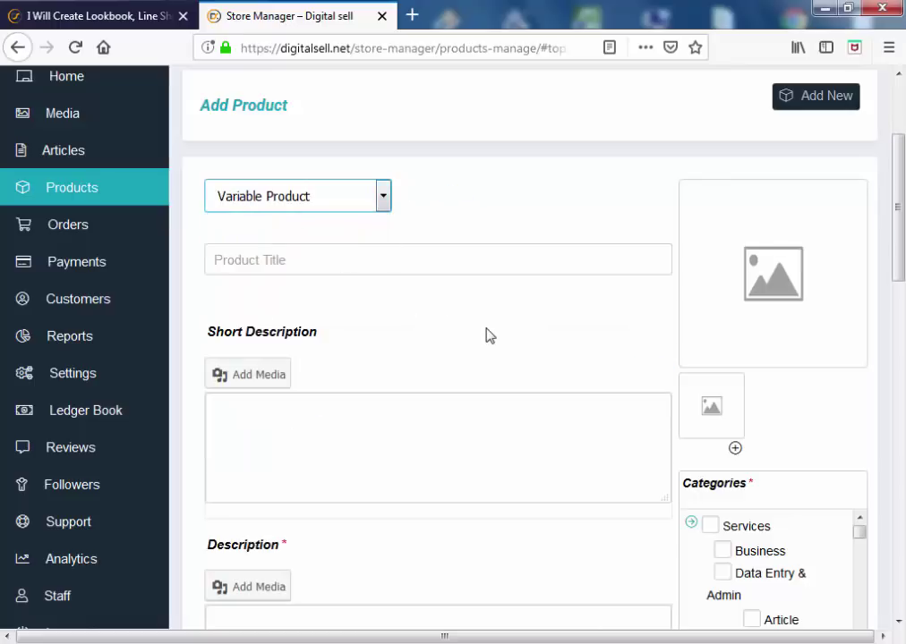
{"action": "left_click", "coordinate": [383, 204]}
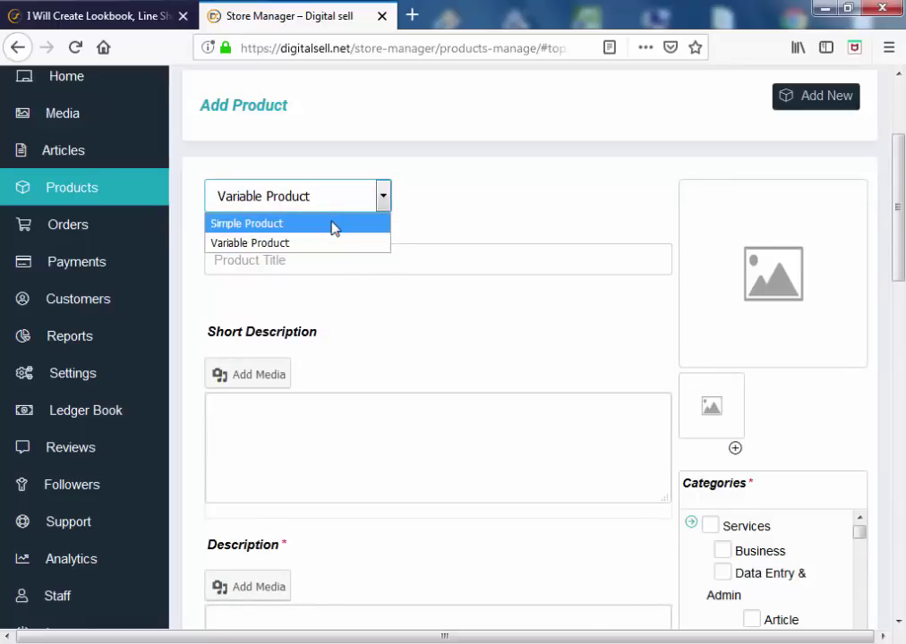
{"action": "left_click", "coordinate": [333, 225]}
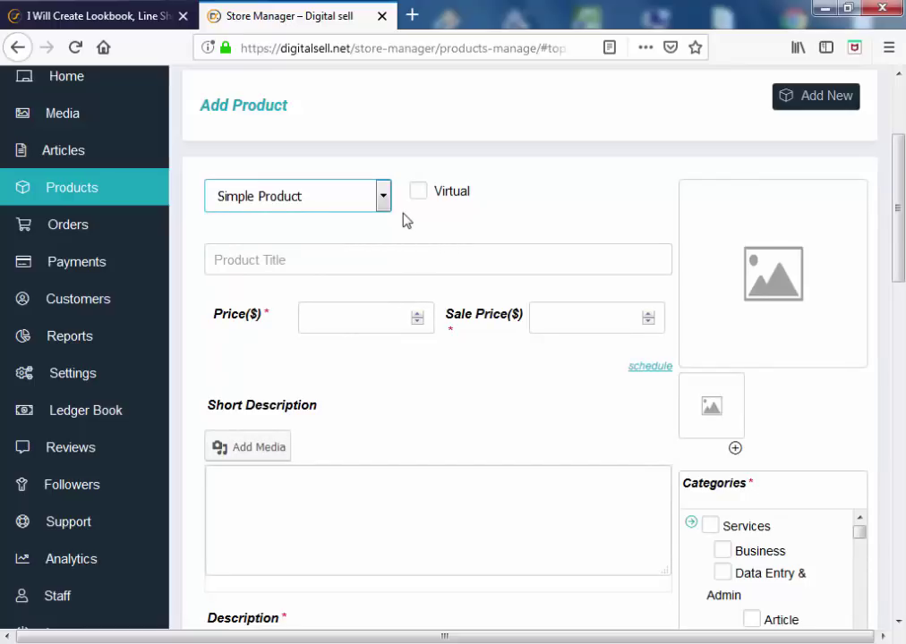
- Set the product type to Variable Product and activate the empty product title field
{"action": "left_click", "coordinate": [384, 196]}
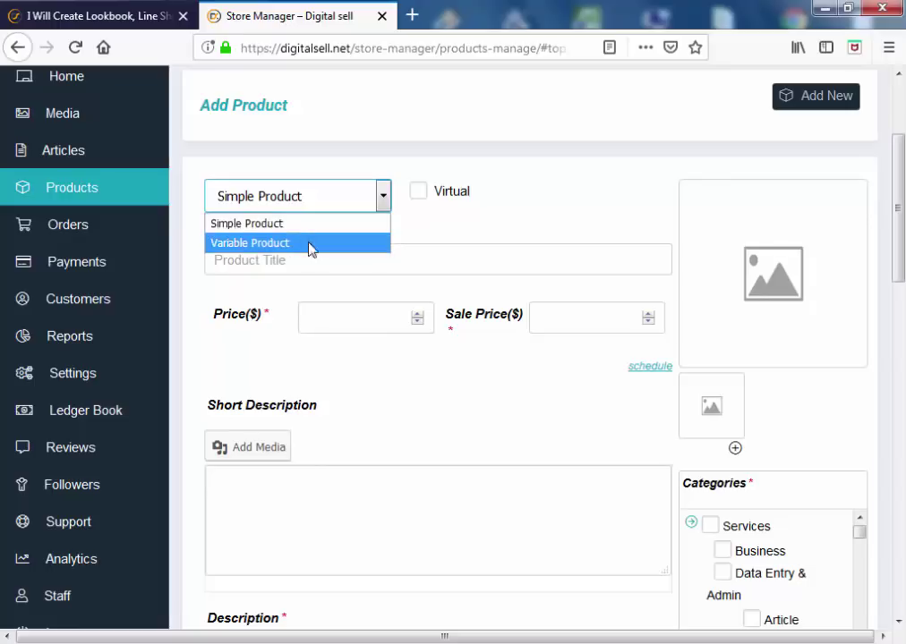
{"action": "left_click", "coordinate": [310, 246]}
{"action": "left_click", "coordinate": [396, 260]}
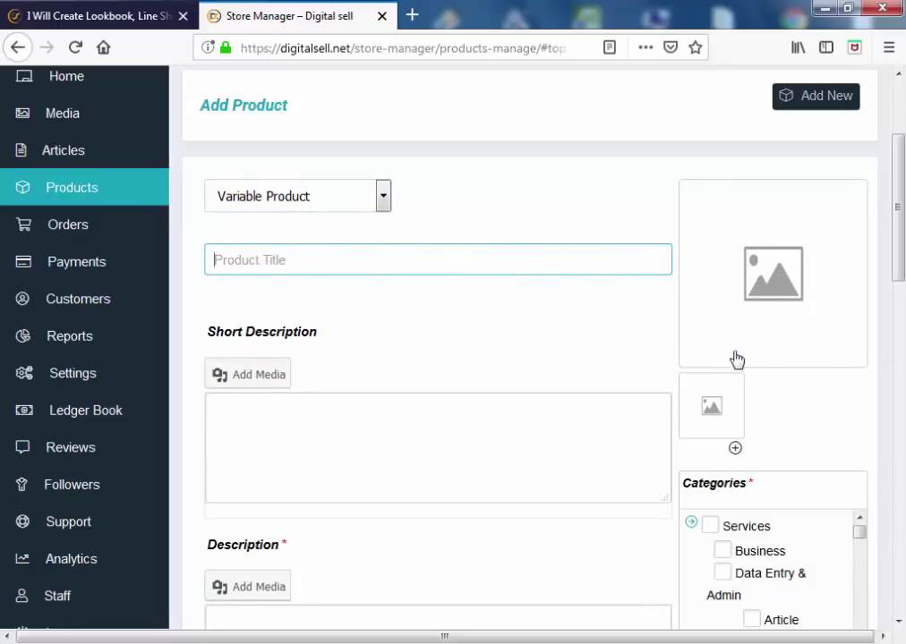
- Add a custom attribute named "test" to the variable product, below the color, material and size attributes
{"action": "scroll", "coordinate": [760, 452], "scroll_direction": "down", "scroll_amount": 2}
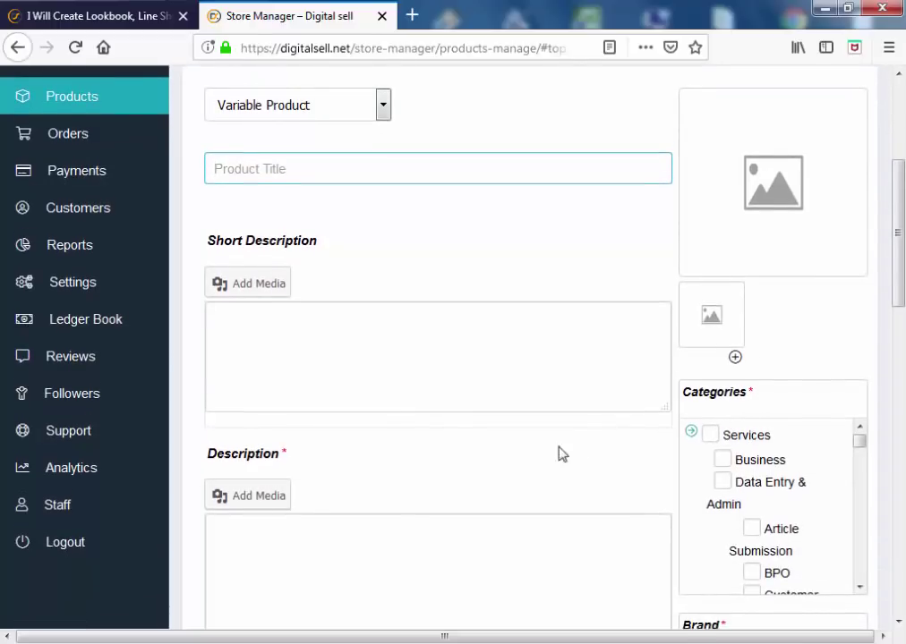
{"action": "scroll", "coordinate": [358, 267], "scroll_direction": "down", "scroll_amount": 2}
{"action": "scroll", "coordinate": [448, 307], "scroll_direction": "down", "scroll_amount": 4}
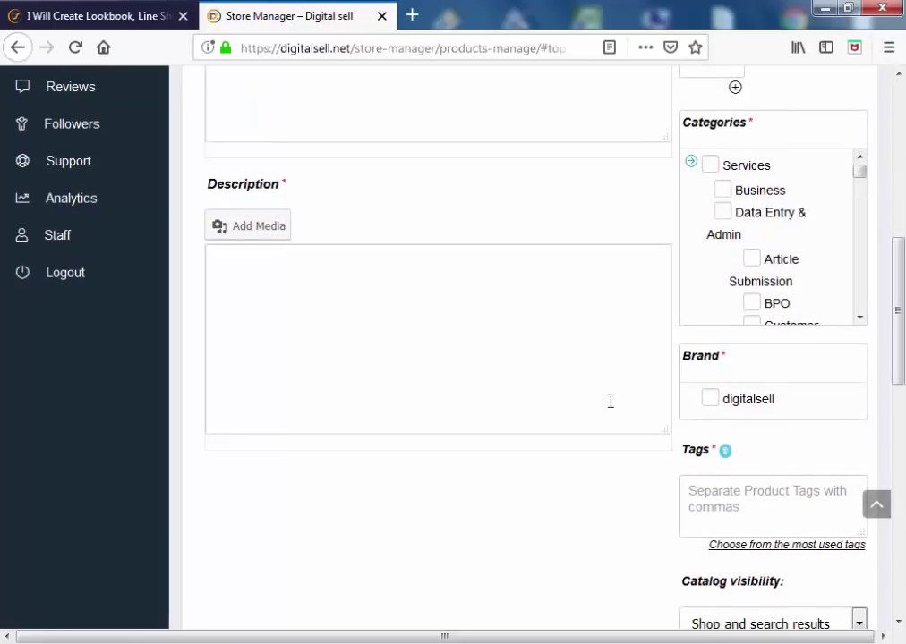
{"action": "scroll", "coordinate": [603, 384], "scroll_direction": "down", "scroll_amount": 4}
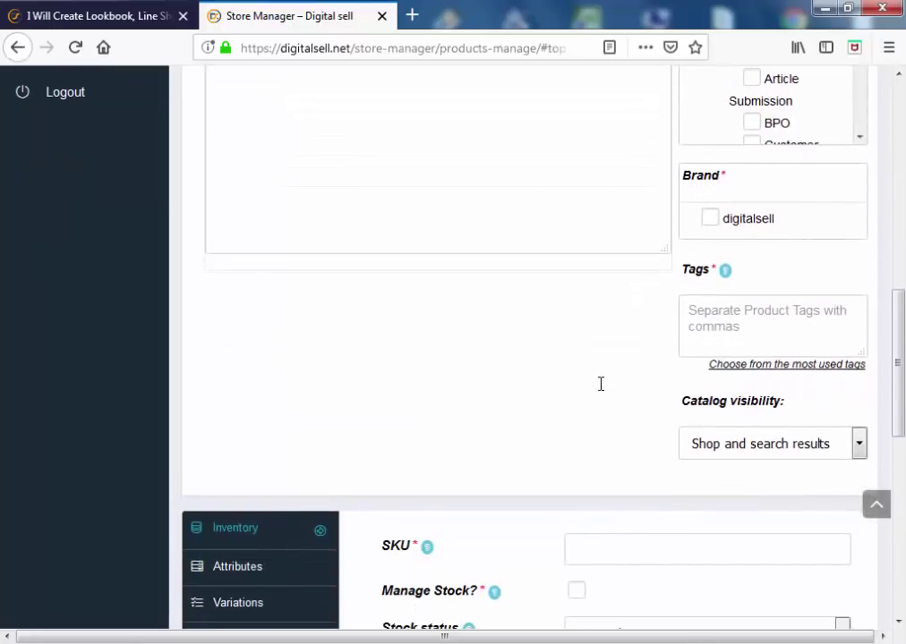
{"action": "scroll", "coordinate": [601, 384], "scroll_direction": "down", "scroll_amount": 4}
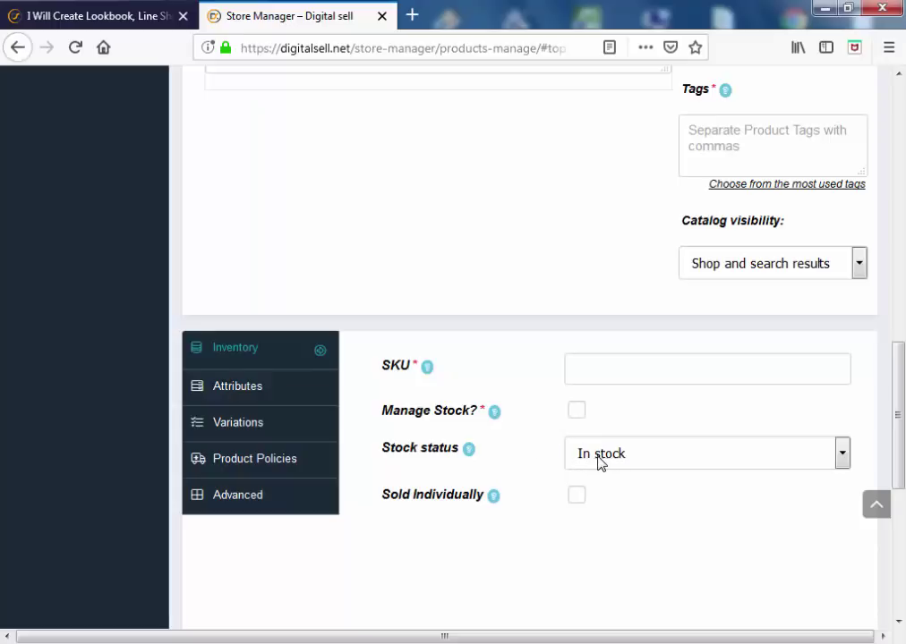
{"action": "left_click", "coordinate": [256, 397]}
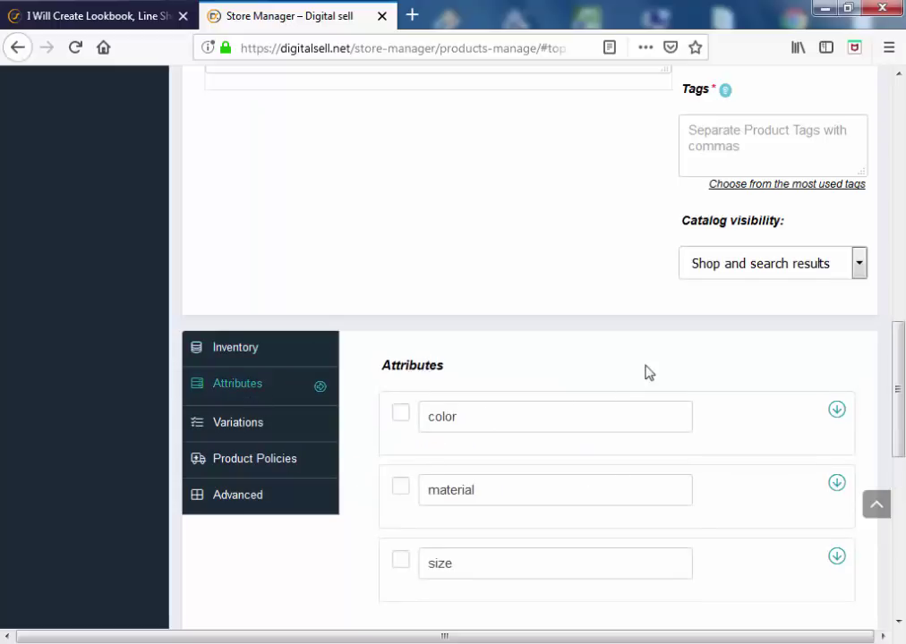
{"action": "scroll", "coordinate": [648, 373], "scroll_direction": "down", "scroll_amount": 2}
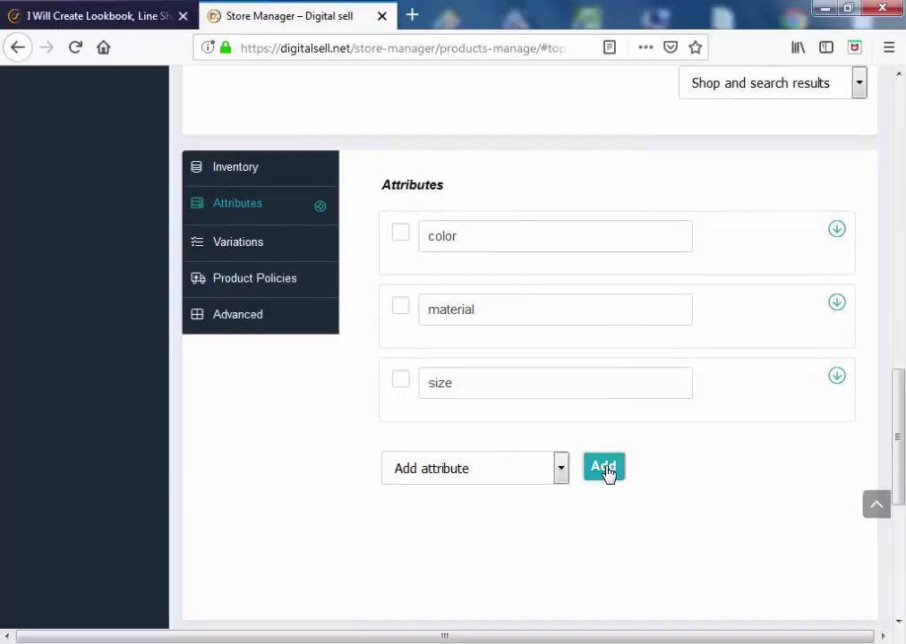
{"action": "left_click", "coordinate": [604, 468]}
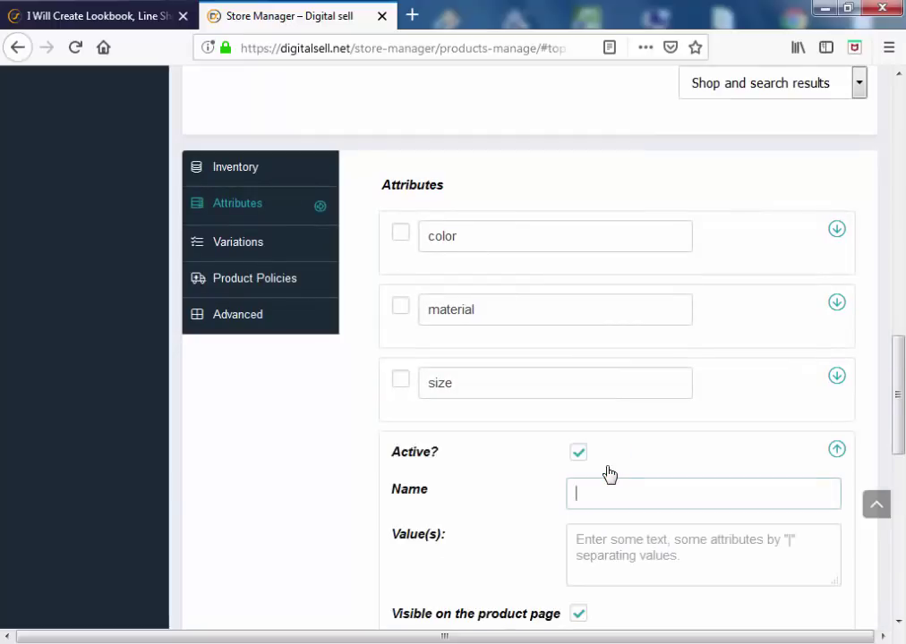
{"action": "scroll", "coordinate": [631, 472], "scroll_direction": "down", "scroll_amount": 1}
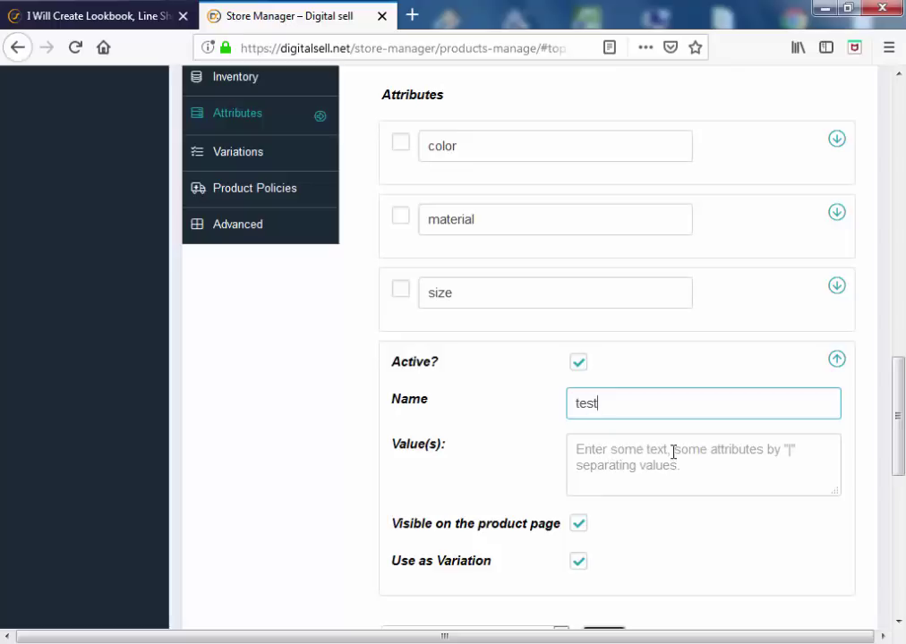
- Enter several pipe-separated values for the test attribute, including TEST1 and TEST2
{"action": "left_click", "coordinate": [791, 448]}
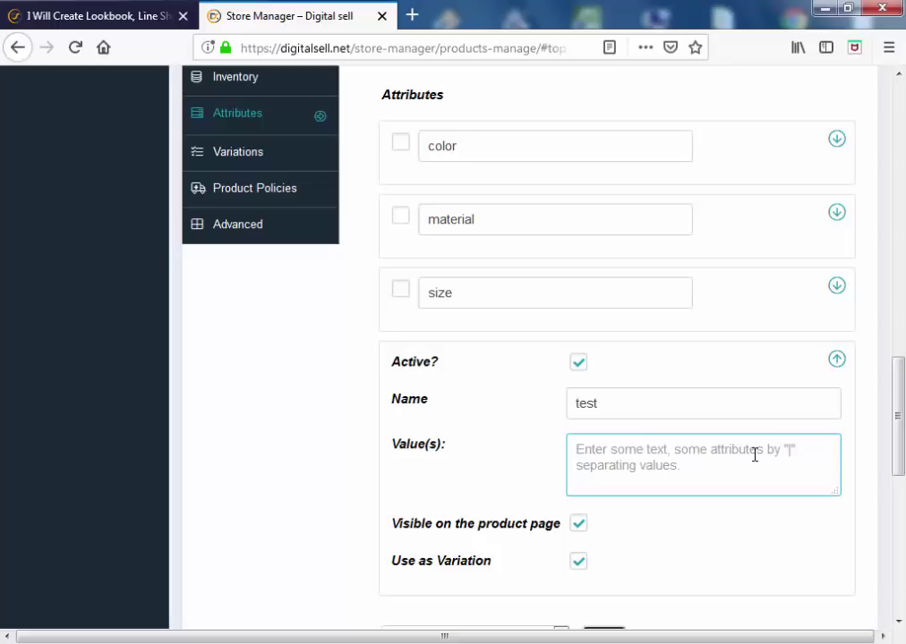
{"action": "scroll", "coordinate": [768, 466], "scroll_direction": "up", "scroll_amount": 2}
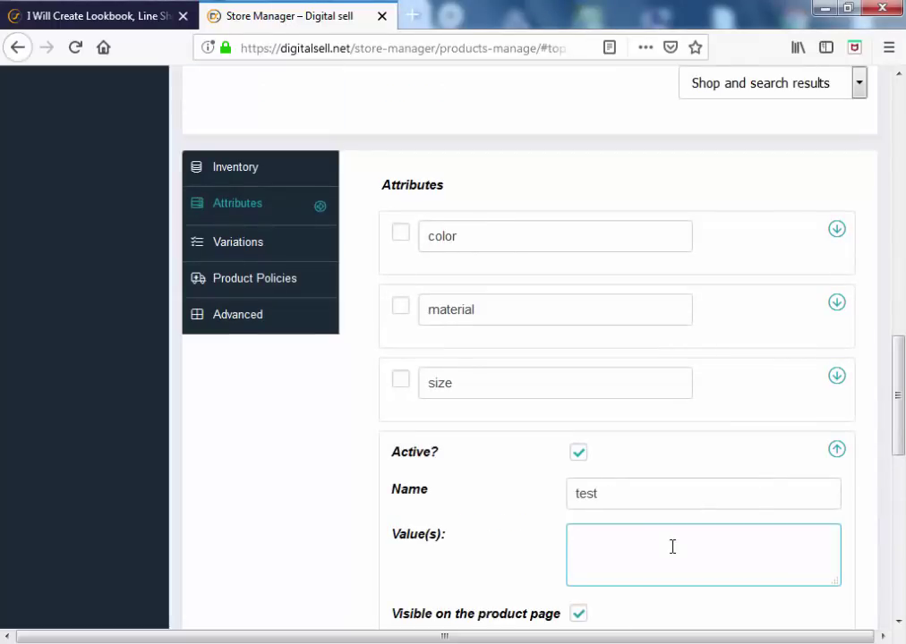
{"action": "type", "text": "TEST"}
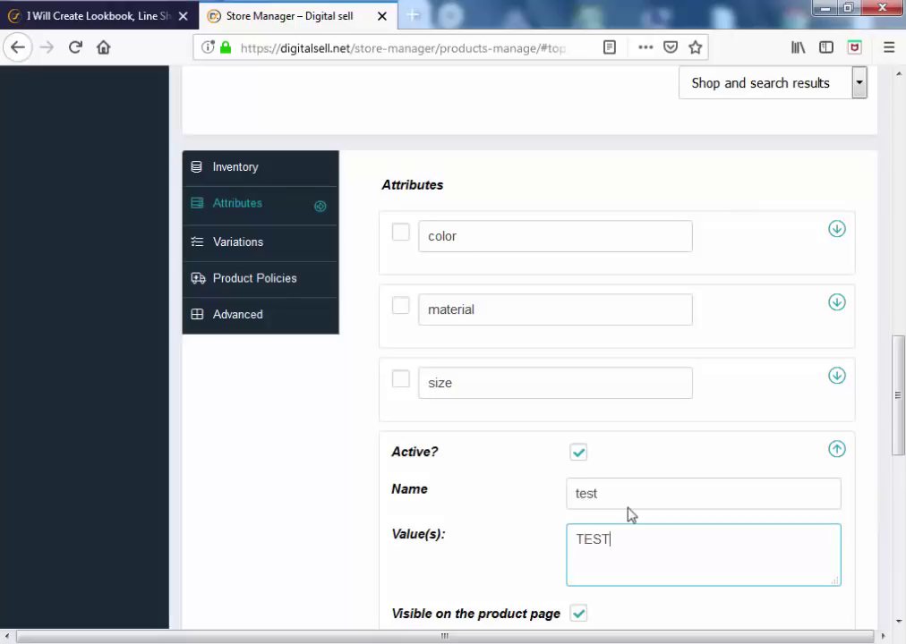
{"action": "type", "text": "1"}
{"action": "type", "text": "|"}
{"action": "type", "text": "TEST"}
{"action": "type", "text": "2"}
{"action": "type", "text": "|TEST"}
{"action": "type", "text": "|"}
{"action": "type", "text": "3"}
- Open the product's variations, collapse the first variation and set the default form value to TEST1
{"action": "left_click", "coordinate": [264, 257]}
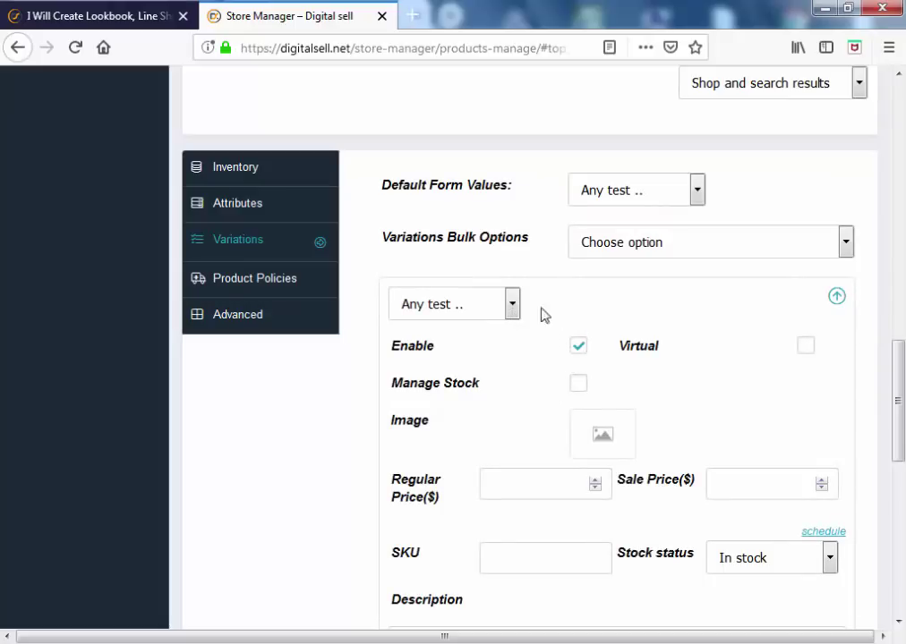
{"action": "left_click", "coordinate": [835, 301]}
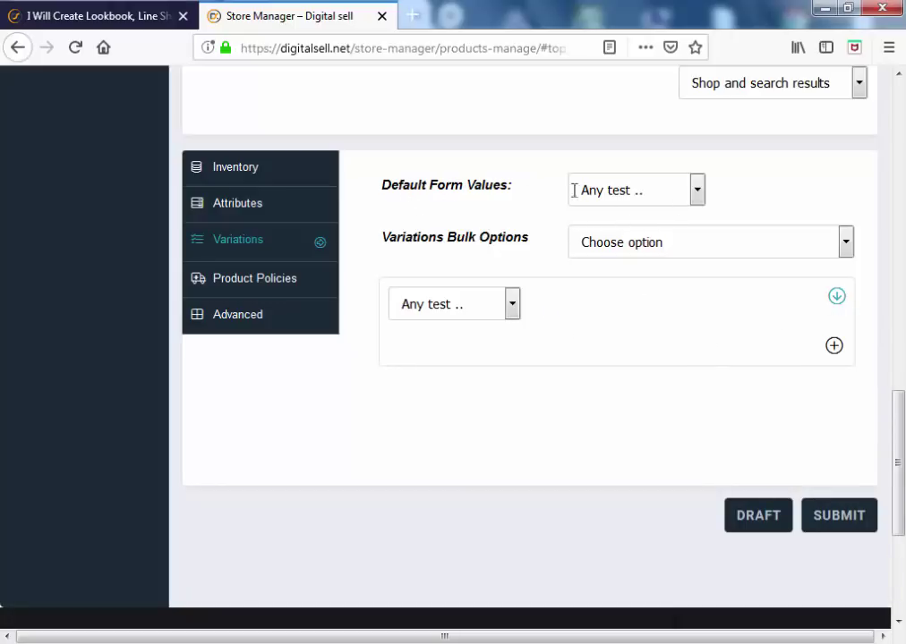
{"action": "left_click", "coordinate": [629, 195]}
{"action": "left_click", "coordinate": [599, 237]}
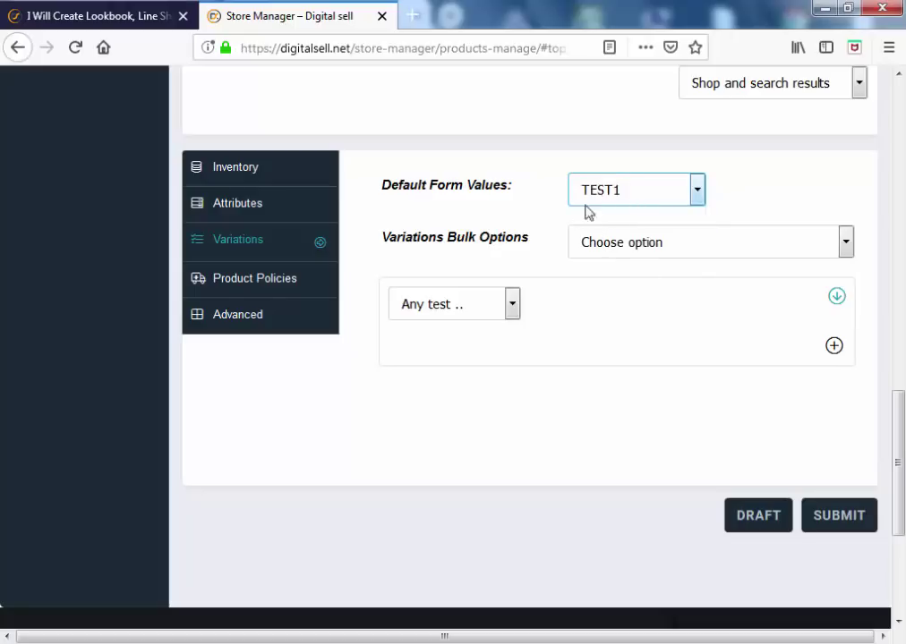
- Assign TEST1 to the first variation and expand its image, price, SKU and description details
{"action": "left_click", "coordinate": [514, 308]}
{"action": "left_click", "coordinate": [435, 351]}
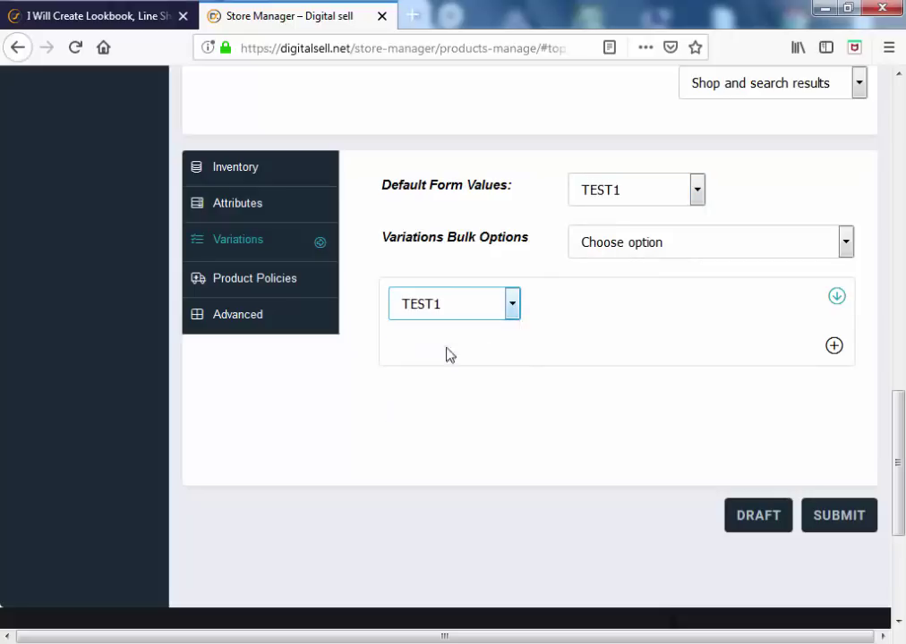
{"action": "left_click", "coordinate": [837, 296]}
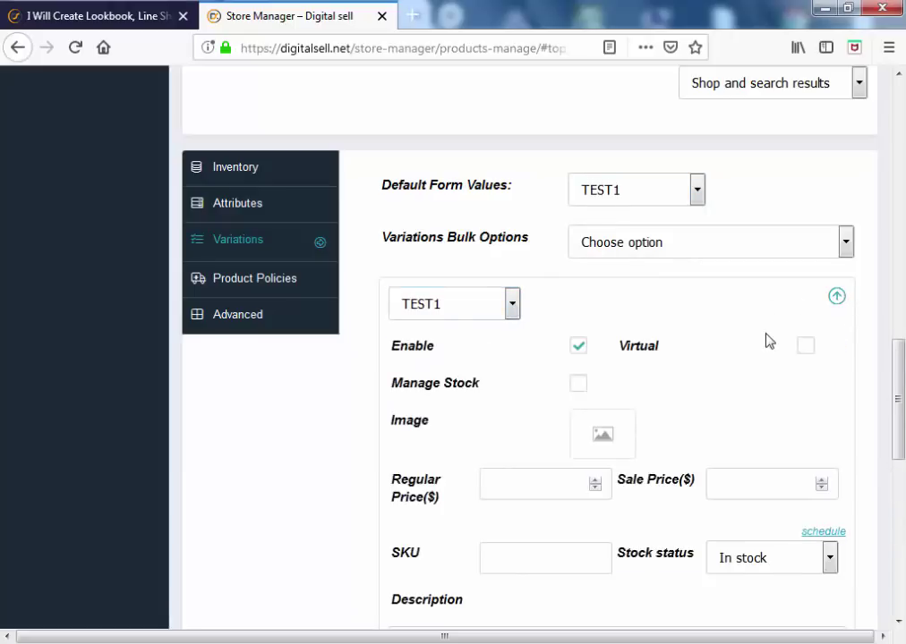
{"action": "scroll", "coordinate": [748, 334], "scroll_direction": "down", "scroll_amount": 2}
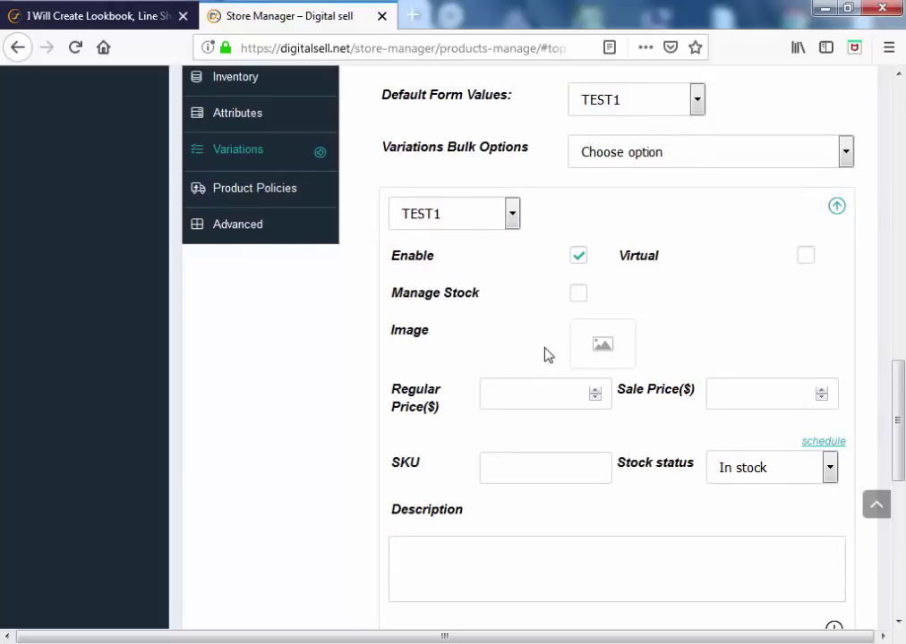
- Set the TEST1 variation's regular price to $10 and leave its description blank
{"action": "left_click", "coordinate": [550, 393]}
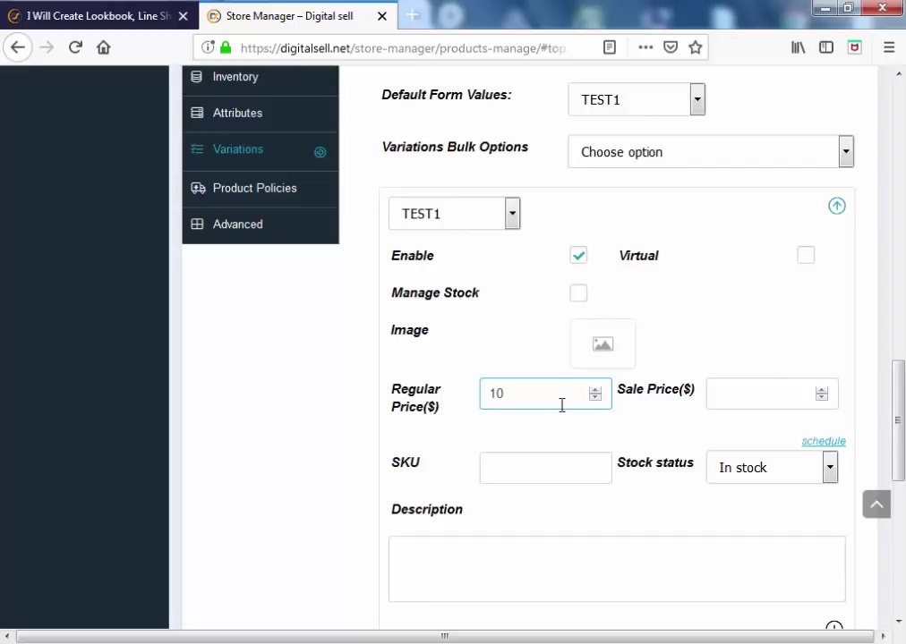
{"action": "type", "text": "9.9"}
{"action": "scroll", "coordinate": [555, 421], "scroll_direction": "up", "scroll_amount": 2}
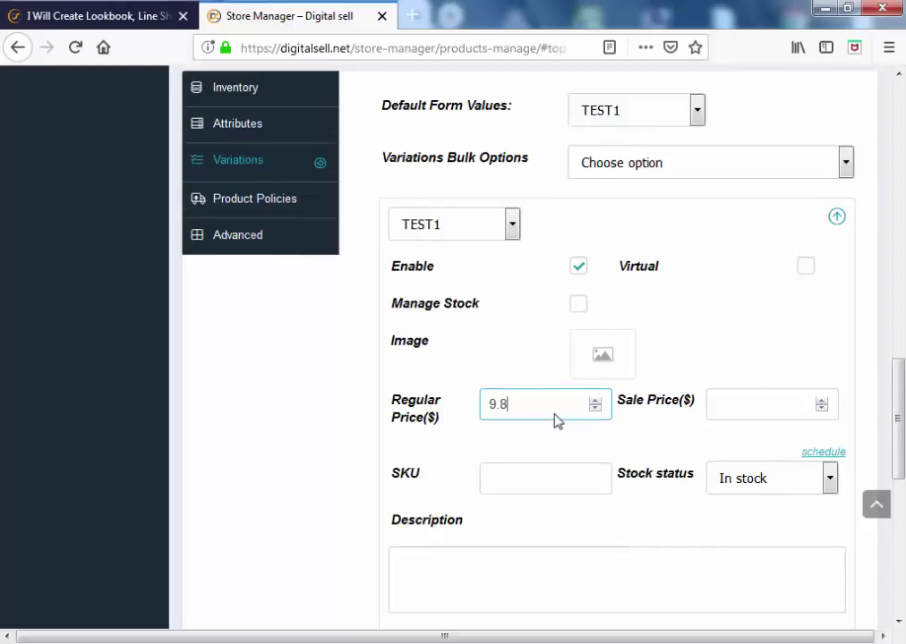
{"action": "scroll", "coordinate": [541, 441], "scroll_direction": "up", "scroll_amount": 1}
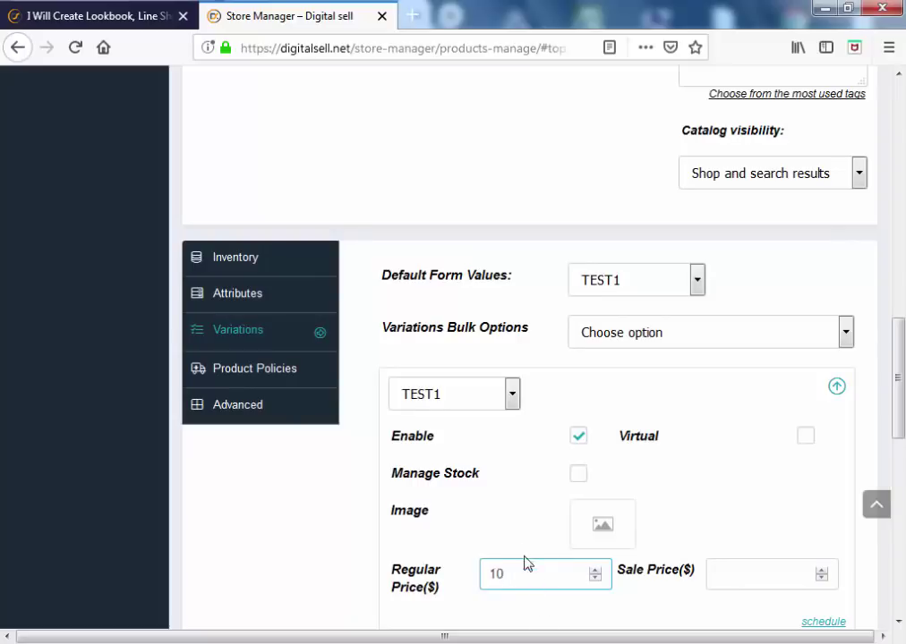
{"action": "scroll", "coordinate": [490, 511], "scroll_direction": "down", "scroll_amount": 4}
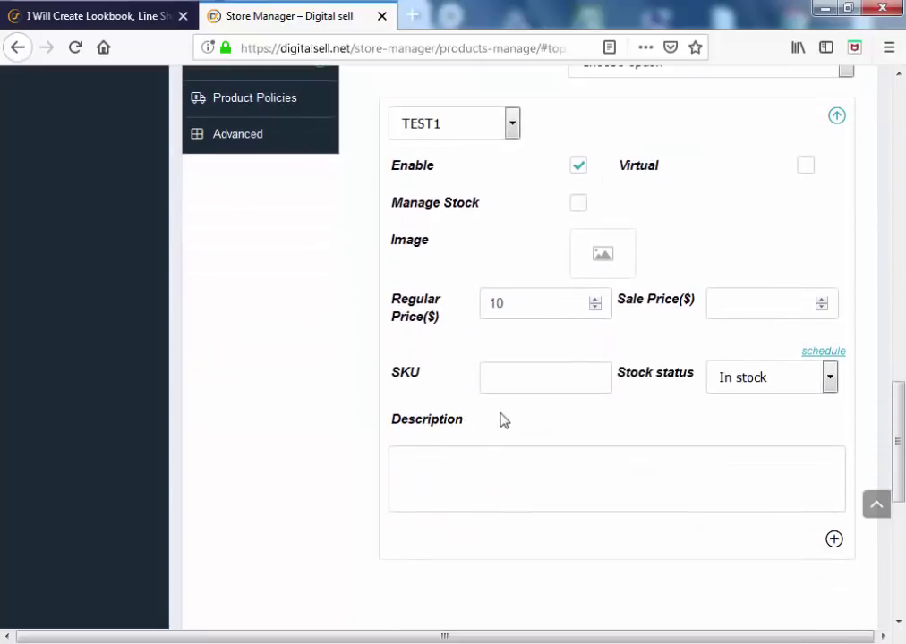
{"action": "left_click", "coordinate": [499, 471]}
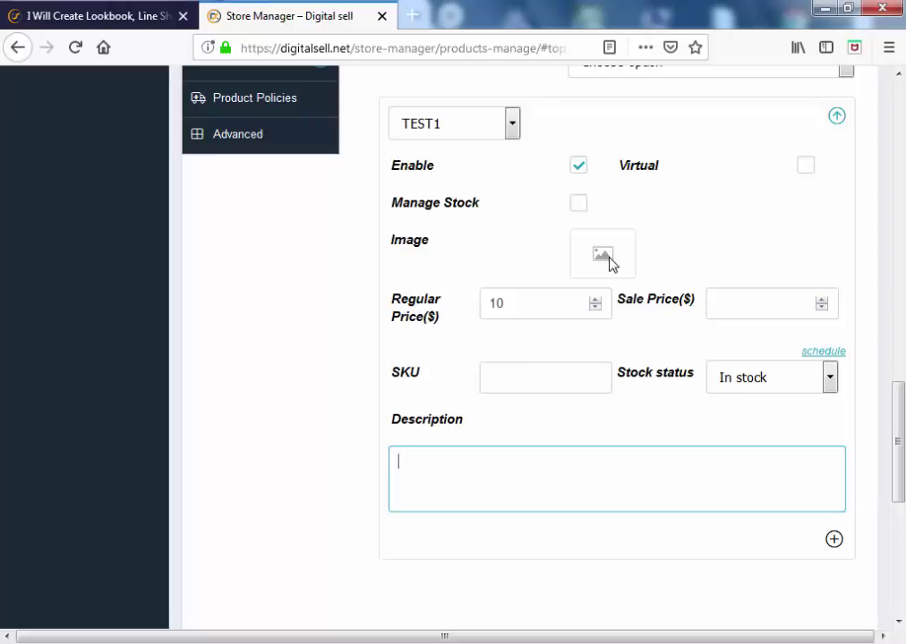
- Add a second variation, assign it TEST2 and set its regular price to $15
{"action": "left_click", "coordinate": [833, 539]}
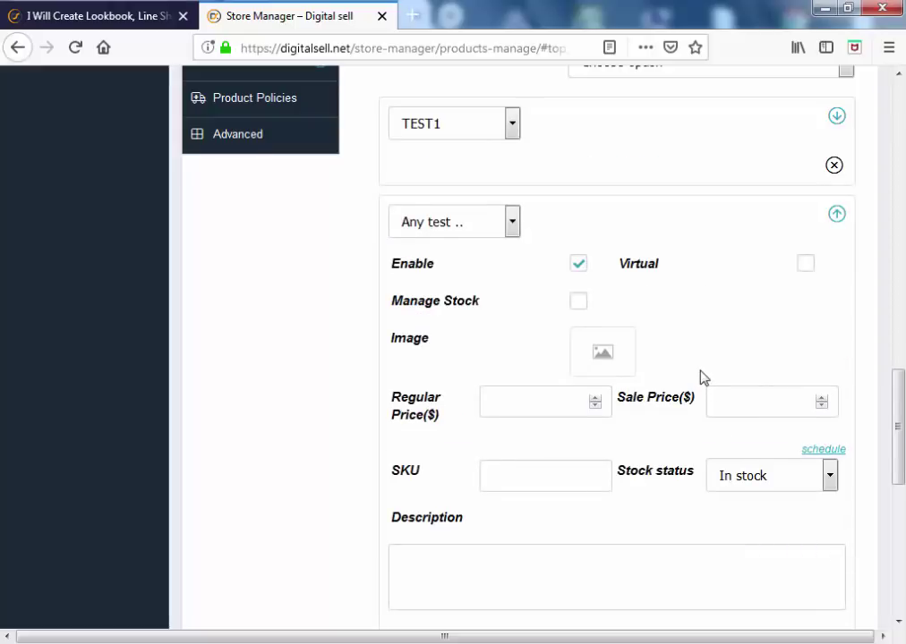
{"action": "scroll", "coordinate": [702, 377], "scroll_direction": "down", "scroll_amount": 2}
{"action": "left_click", "coordinate": [513, 133]}
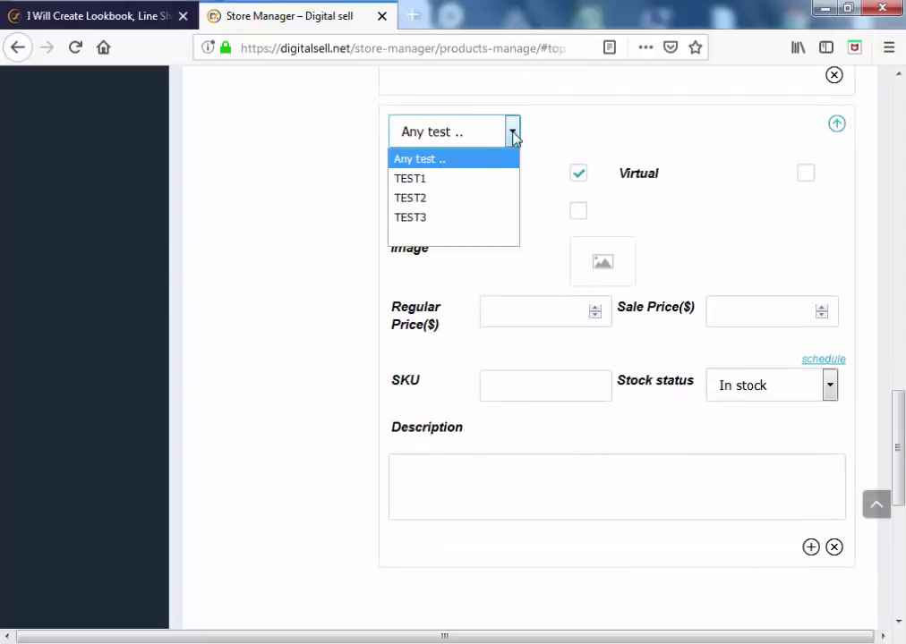
{"action": "left_click", "coordinate": [438, 199]}
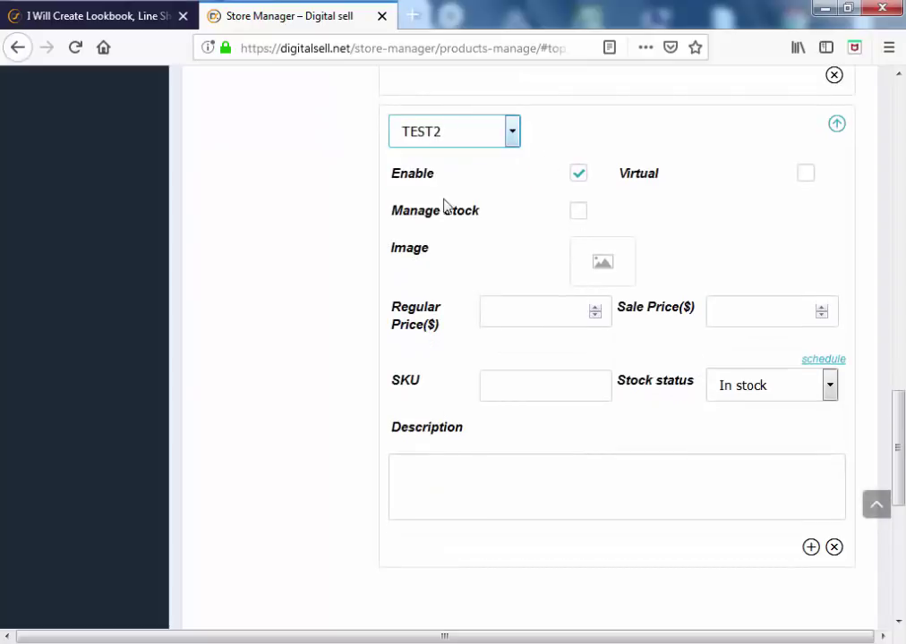
{"action": "left_click", "coordinate": [554, 312]}
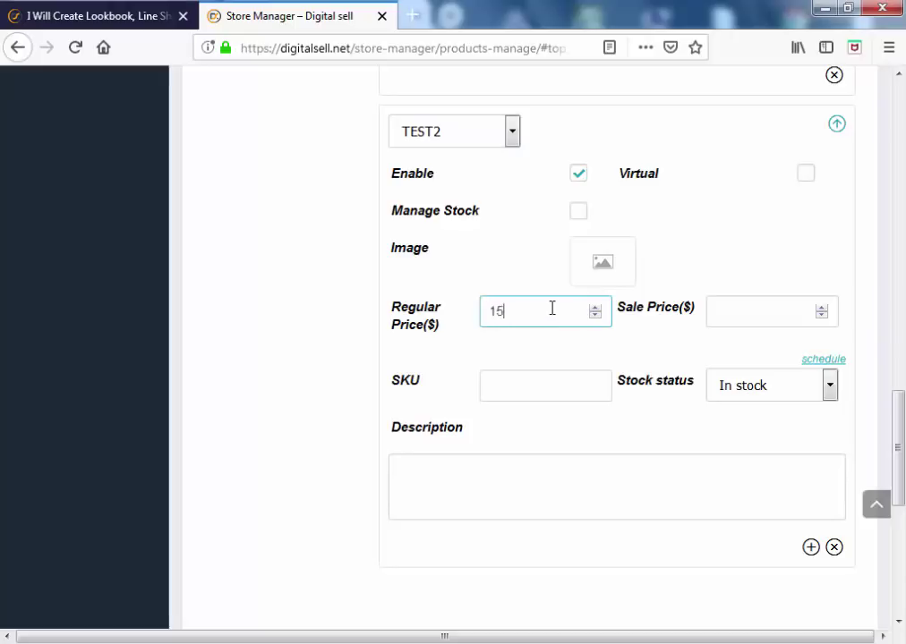
{"action": "type", "text": "15"}
- Add a third variation, assign it TEST3 and set its regular price to $20
{"action": "left_click", "coordinate": [810, 546]}
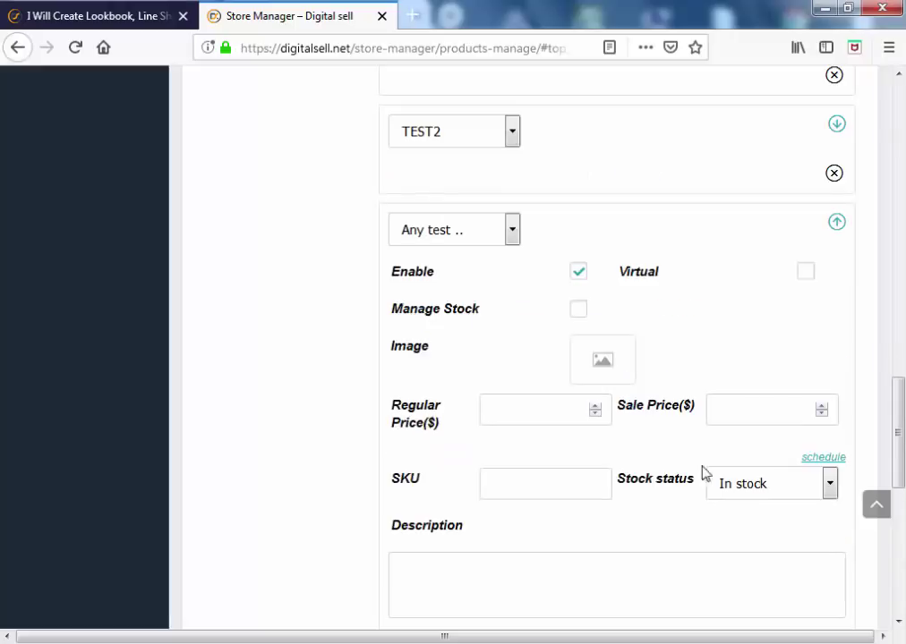
{"action": "left_click", "coordinate": [513, 230]}
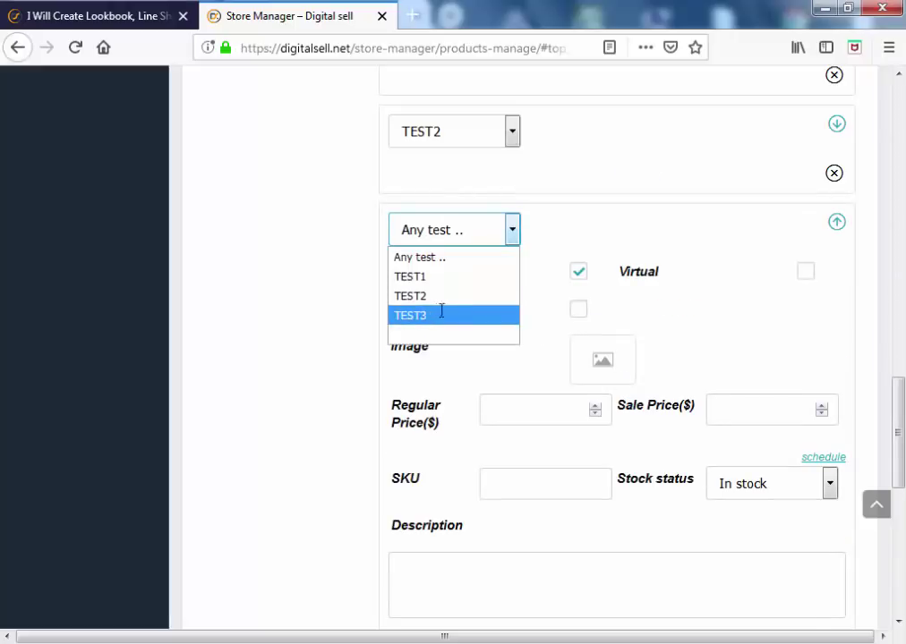
{"action": "left_click", "coordinate": [440, 313]}
{"action": "left_click", "coordinate": [533, 404]}
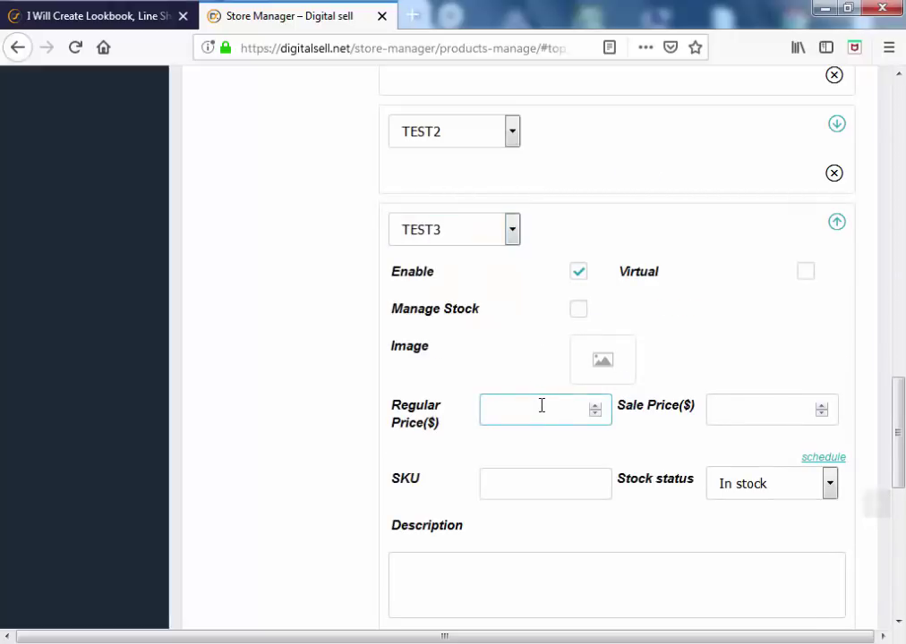
{"action": "type", "text": "20"}
{"action": "scroll", "coordinate": [624, 465], "scroll_direction": "down", "scroll_amount": 3}
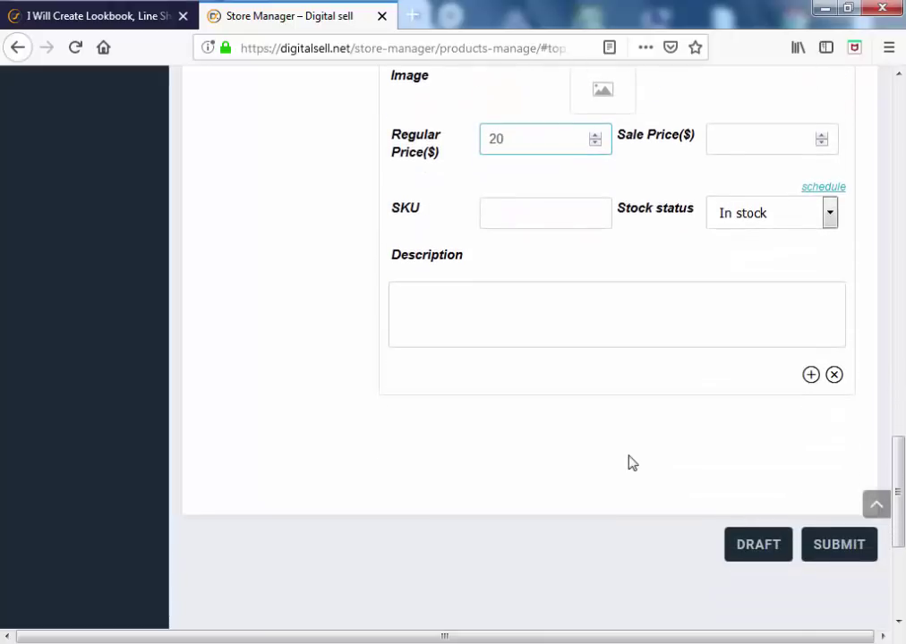
- Open the product's policies and assign the product to the Business category under Services
{"action": "scroll", "coordinate": [630, 461], "scroll_direction": "up", "scroll_amount": 5}
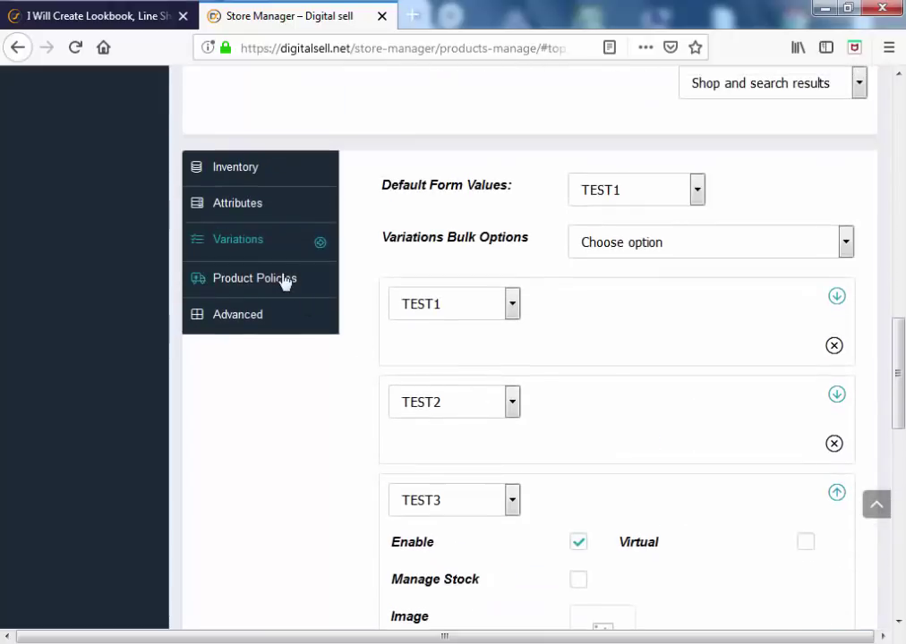
{"action": "left_click", "coordinate": [318, 292]}
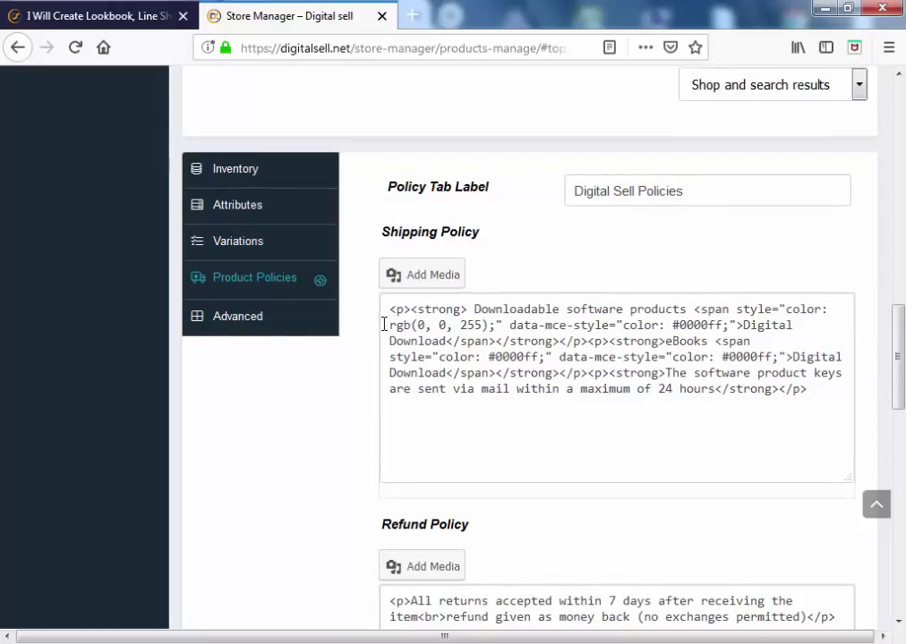
{"action": "scroll", "coordinate": [385, 327], "scroll_direction": "up", "scroll_amount": 7}
{"action": "scroll", "coordinate": [388, 333], "scroll_direction": "up", "scroll_amount": 2}
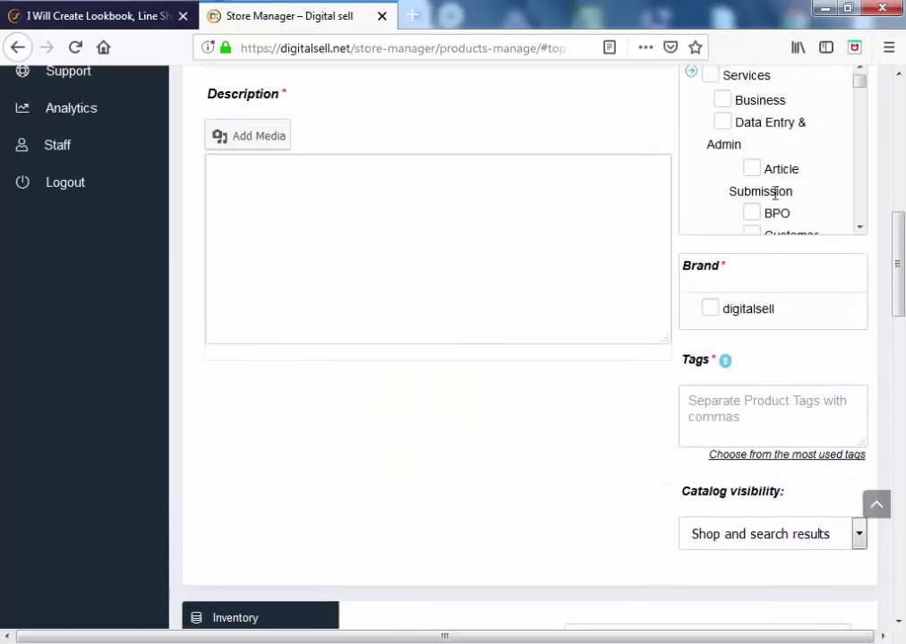
{"action": "scroll", "coordinate": [891, 216], "scroll_direction": "up", "scroll_amount": 4}
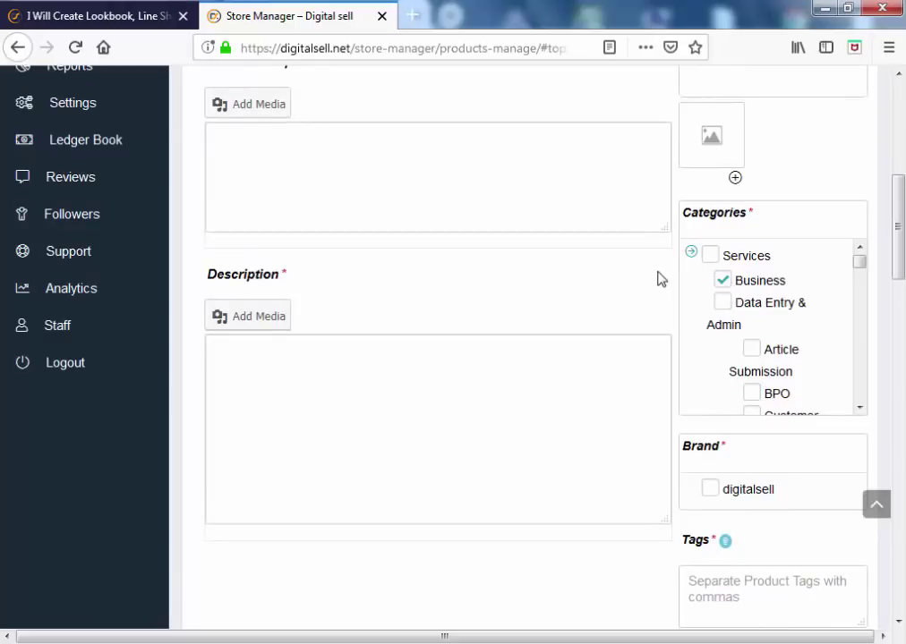
- Set the picture of the white cat with the teacups as the product's main image
{"action": "scroll", "coordinate": [689, 259], "scroll_direction": "up", "scroll_amount": 5}
{"action": "left_click", "coordinate": [764, 213]}
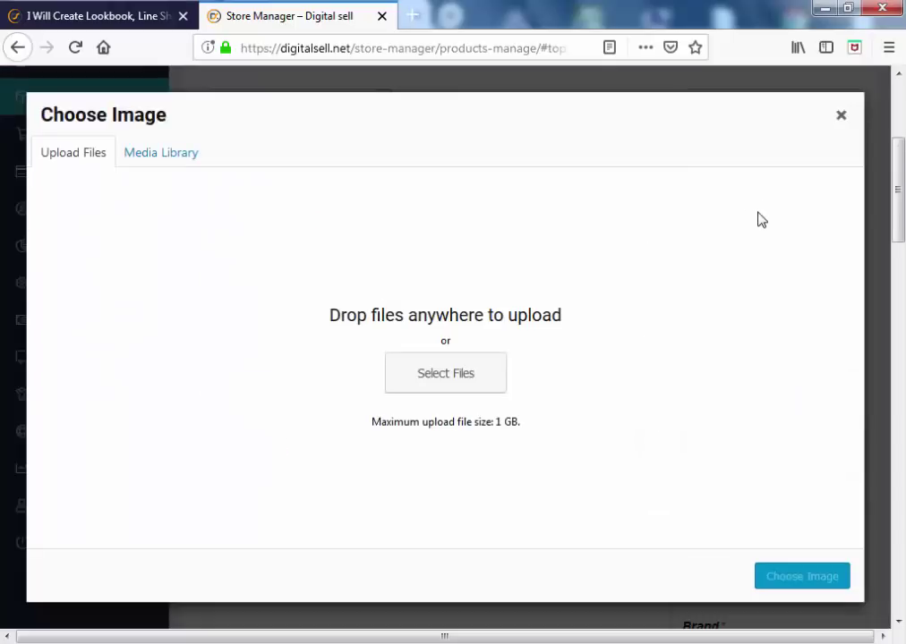
{"action": "left_click", "coordinate": [481, 374]}
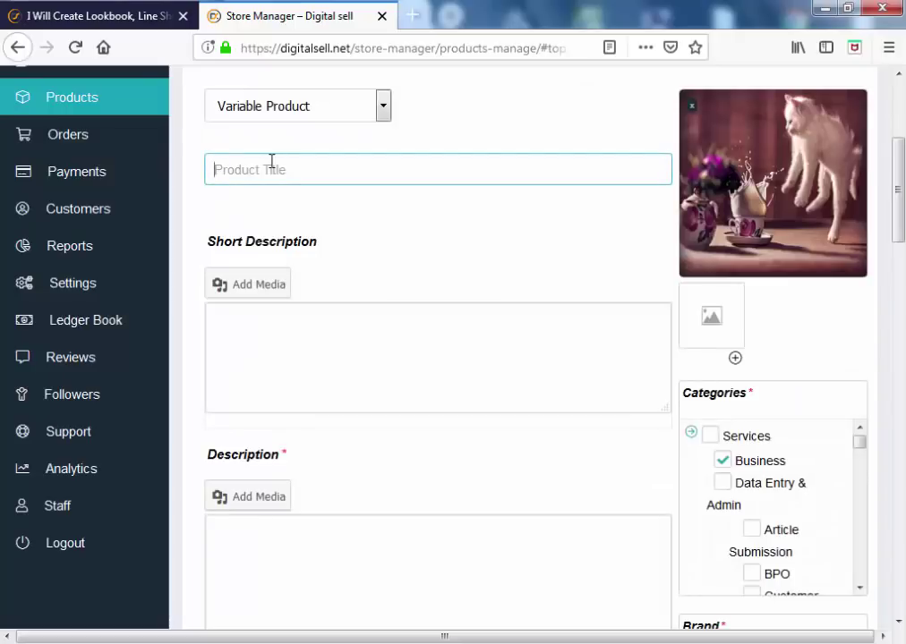
- Title the product "TETS FREELANCER" and enter TEST as both its short description and its description
{"action": "type", "text": "TETS FREELANCER"}
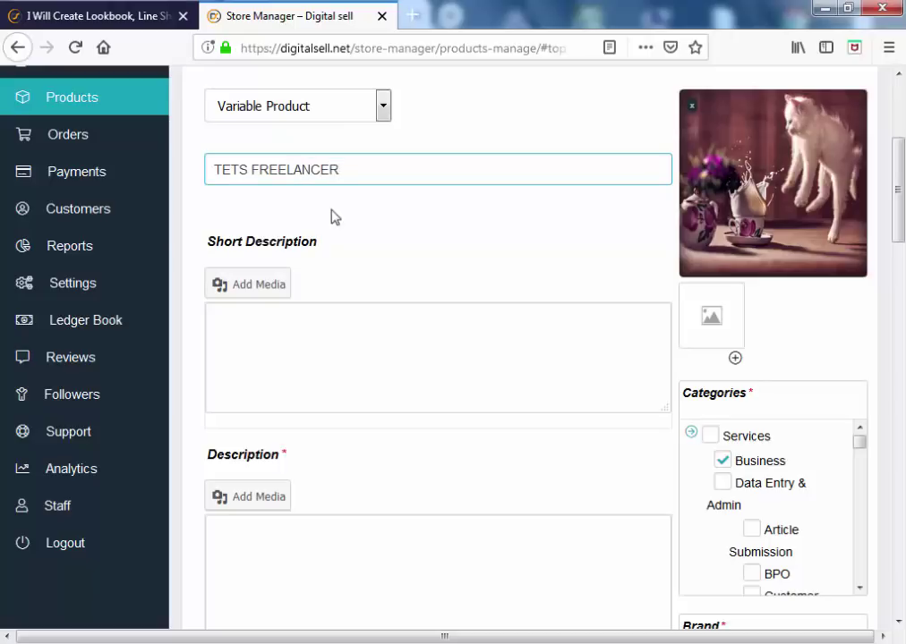
{"action": "scroll", "coordinate": [354, 218], "scroll_direction": "down", "scroll_amount": 2}
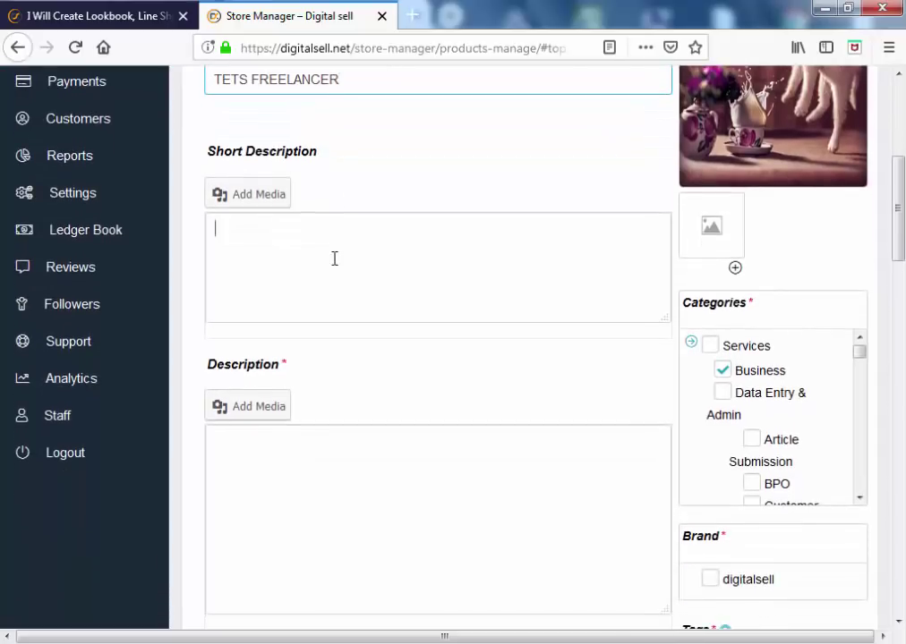
{"action": "left_click", "coordinate": [333, 256]}
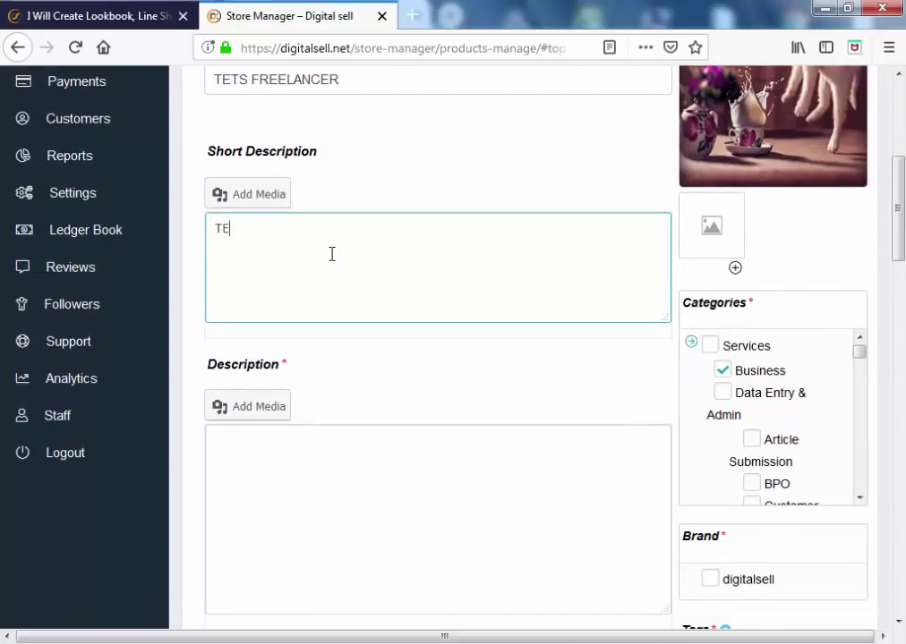
{"action": "left_click", "coordinate": [298, 456]}
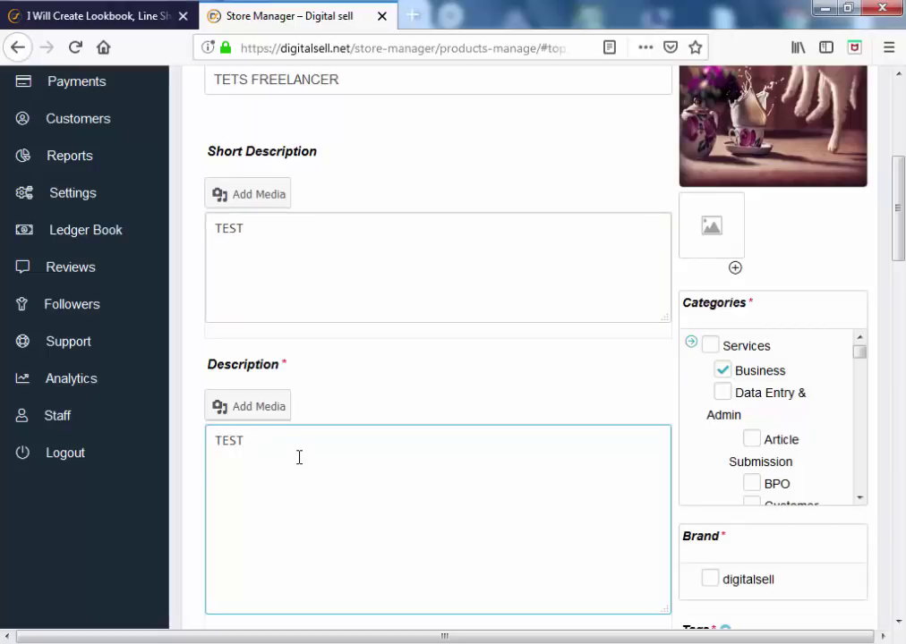
- Submit the completed variable product for publishing from the end of the form
{"action": "scroll", "coordinate": [376, 394], "scroll_direction": "down", "scroll_amount": 5}
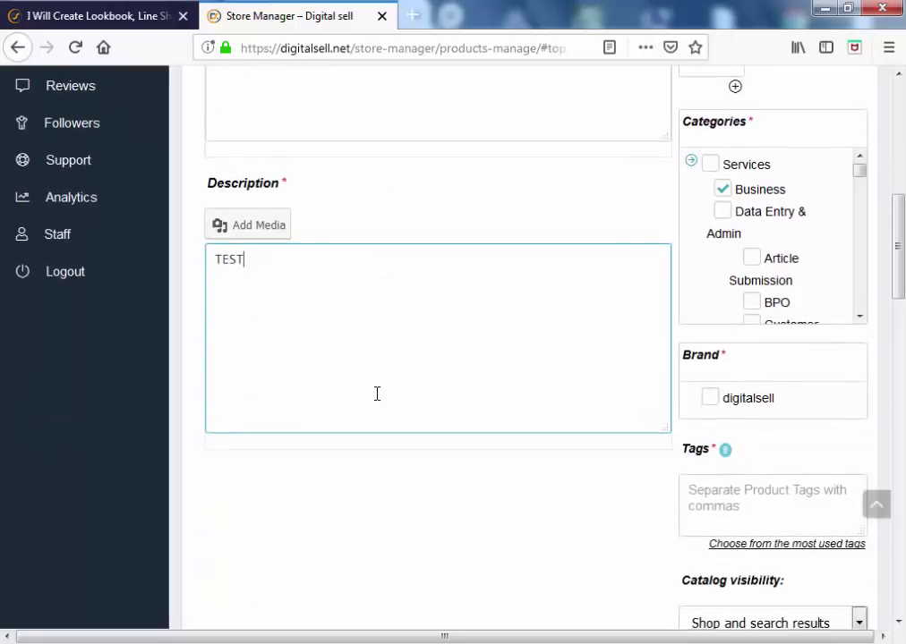
{"action": "scroll", "coordinate": [376, 406], "scroll_direction": "down", "scroll_amount": 5}
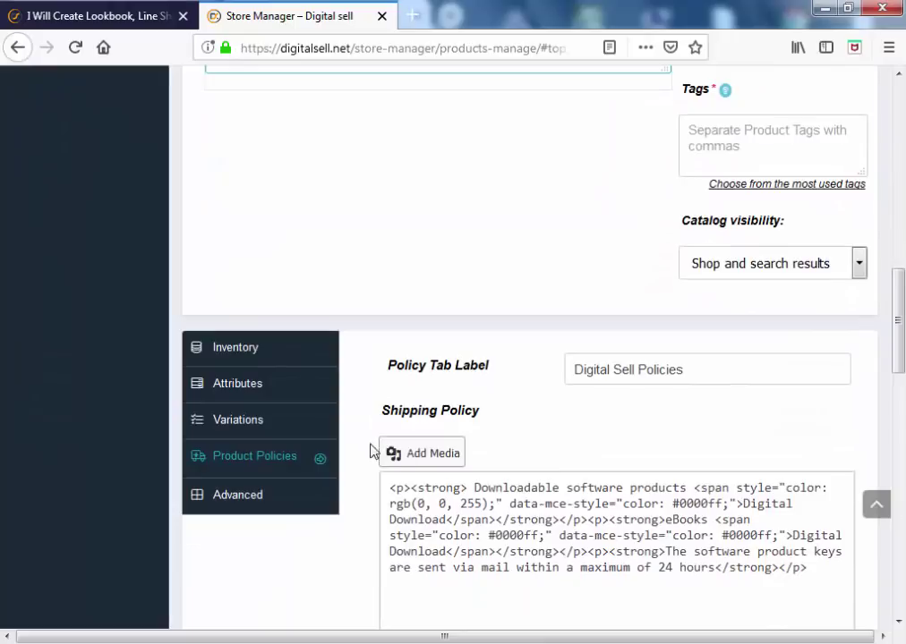
{"action": "scroll", "coordinate": [526, 512], "scroll_direction": "down", "scroll_amount": 10}
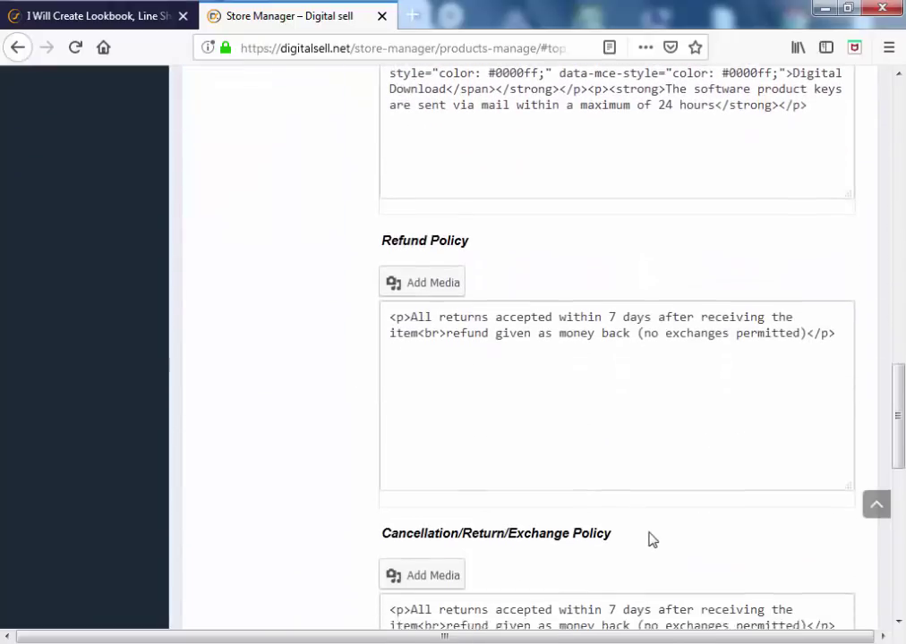
{"action": "left_click", "coordinate": [839, 528]}
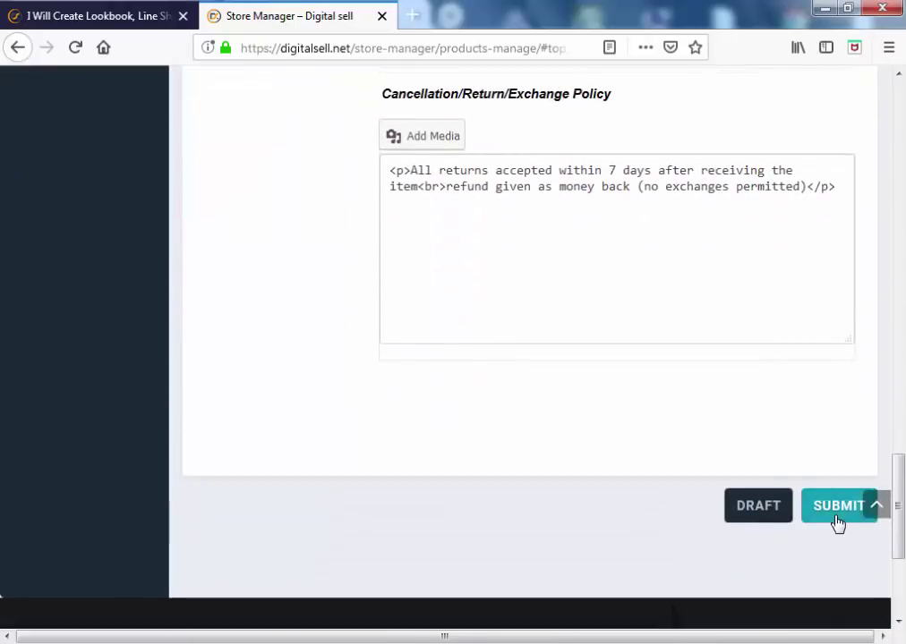
- Open the published product's public page in a new browser tab and switch to it
{"action": "right_click", "coordinate": [369, 276]}
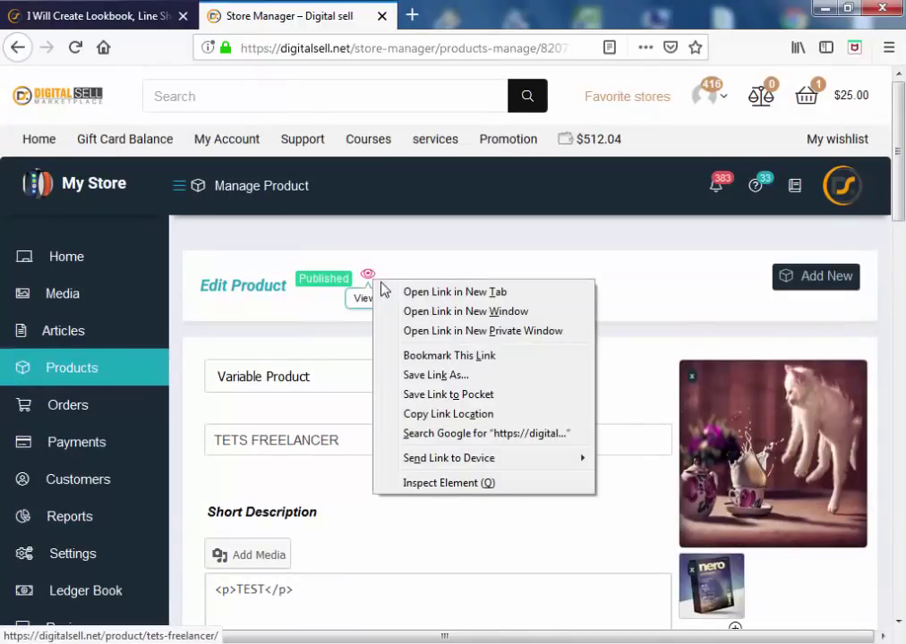
{"action": "left_click", "coordinate": [452, 291]}
{"action": "left_click", "coordinate": [461, 19]}
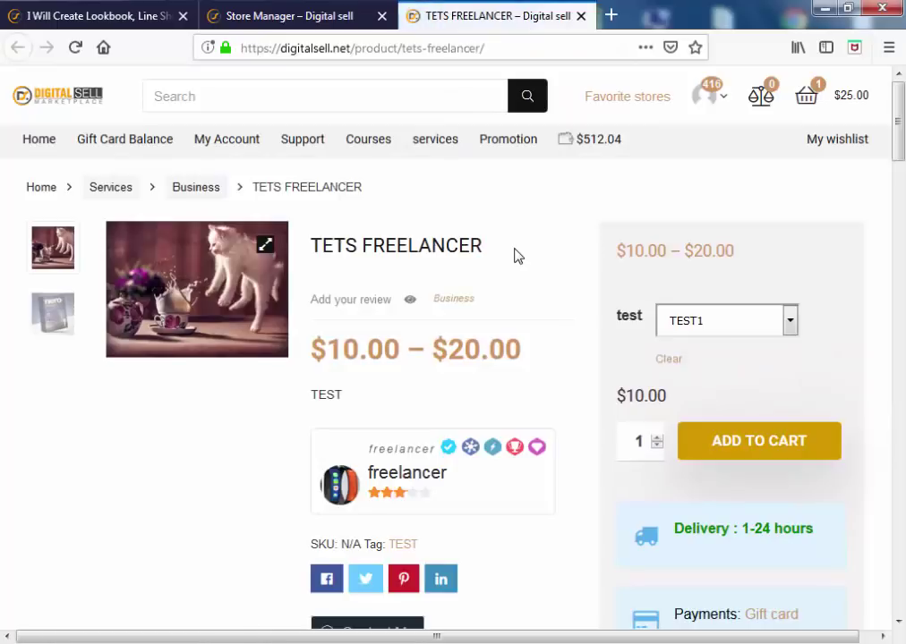
- Choose TEST2 and TEST3 for the test option on the product page to check each variation's price
{"action": "scroll", "coordinate": [517, 257], "scroll_direction": "down", "scroll_amount": 3}
{"action": "left_click", "coordinate": [721, 146]}
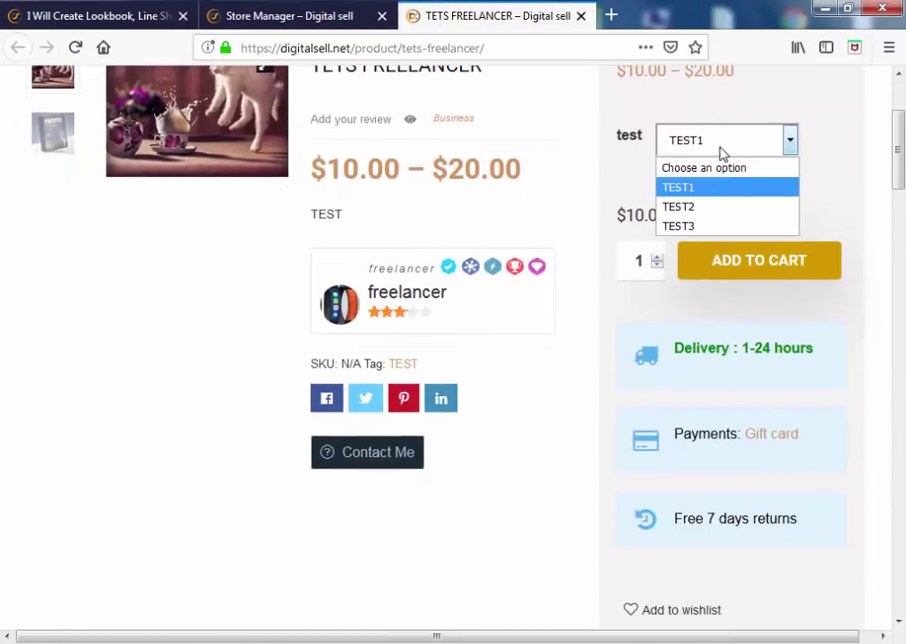
{"action": "left_click", "coordinate": [681, 209]}
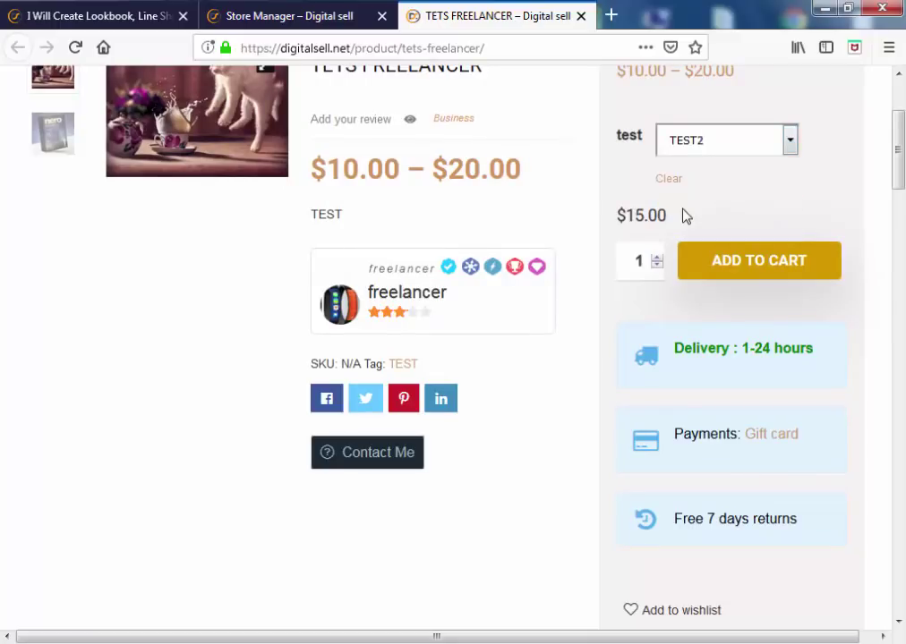
{"action": "left_click_drag", "start_coordinate": [666, 215], "coordinate": [617, 215]}
{"action": "left_click", "coordinate": [691, 145]}
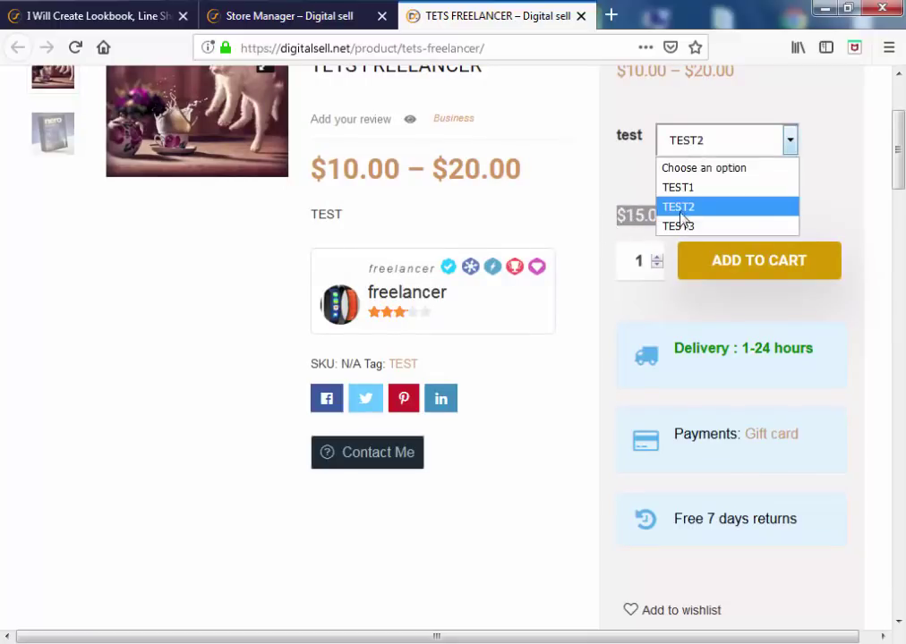
{"action": "left_click", "coordinate": [719, 226]}
{"action": "left_click_drag", "start_coordinate": [671, 222], "coordinate": [605, 224]}
- Change the test option to TEST1 and back to TEST2 to compare the two variations' prices
{"action": "left_click", "coordinate": [693, 151]}
{"action": "left_click", "coordinate": [689, 188]}
{"action": "left_click", "coordinate": [688, 149]}
{"action": "left_click", "coordinate": [689, 205]}
{"action": "left_click", "coordinate": [680, 214]}
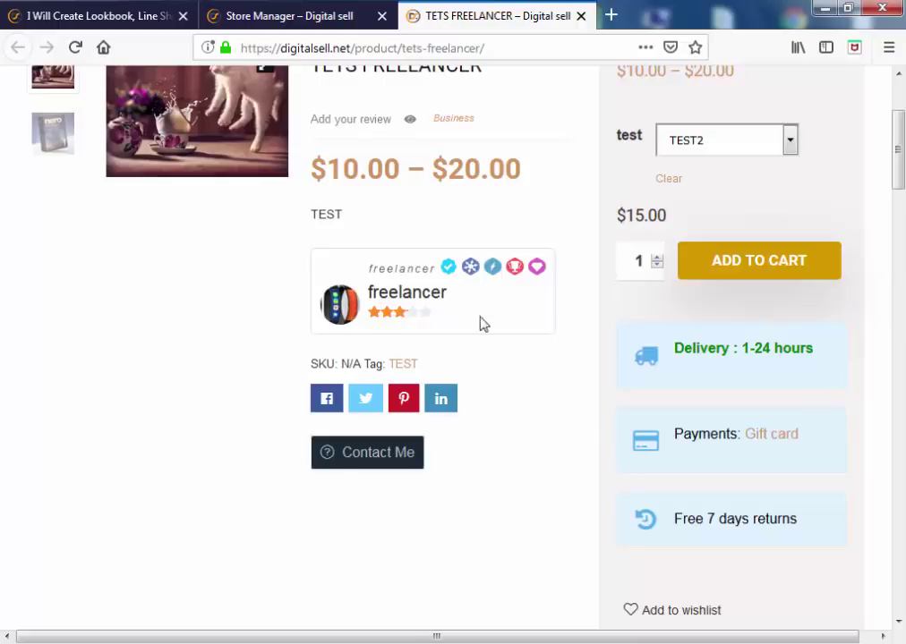
- Review the product page's header details, description and specification
{"action": "scroll", "coordinate": [556, 318], "scroll_direction": "up", "scroll_amount": 2}
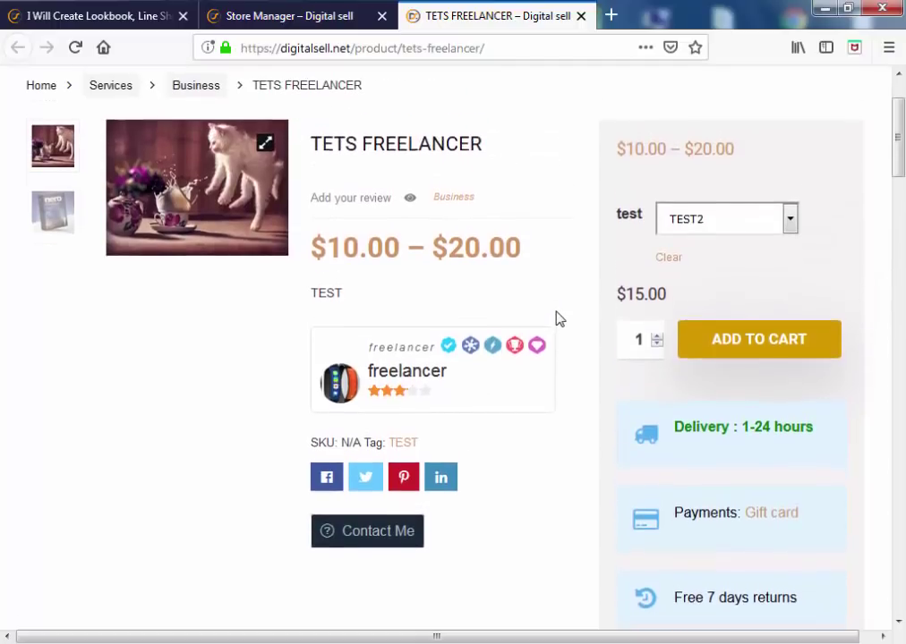
{"action": "scroll", "coordinate": [559, 319], "scroll_direction": "down", "scroll_amount": 3}
{"action": "scroll", "coordinate": [555, 319], "scroll_direction": "down", "scroll_amount": 4}
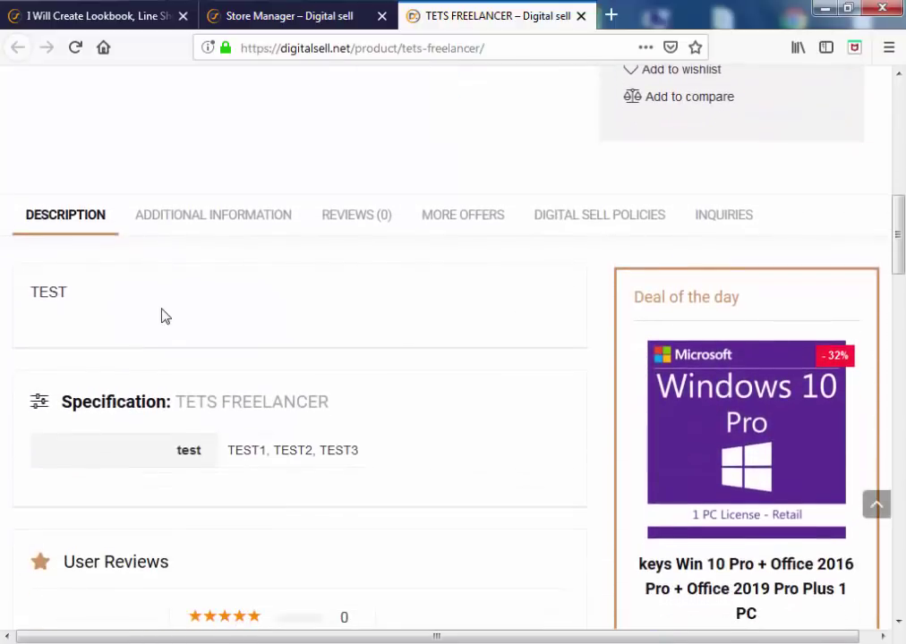
- Examine the product page's description text, specification, user reviews area and shipping policy
{"action": "left_click_drag", "start_coordinate": [70, 293], "coordinate": [32, 292]}
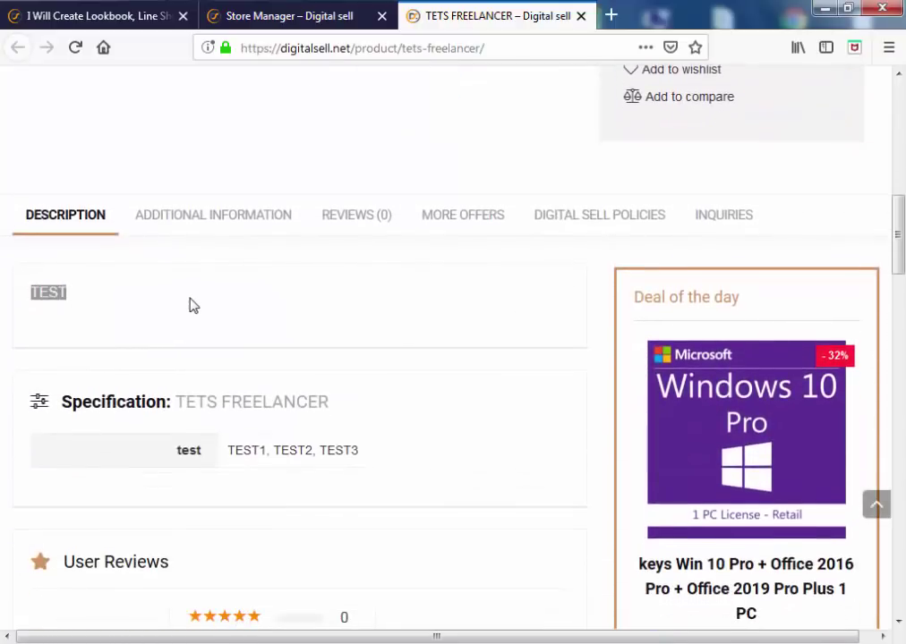
{"action": "scroll", "coordinate": [212, 299], "scroll_direction": "down", "scroll_amount": 3}
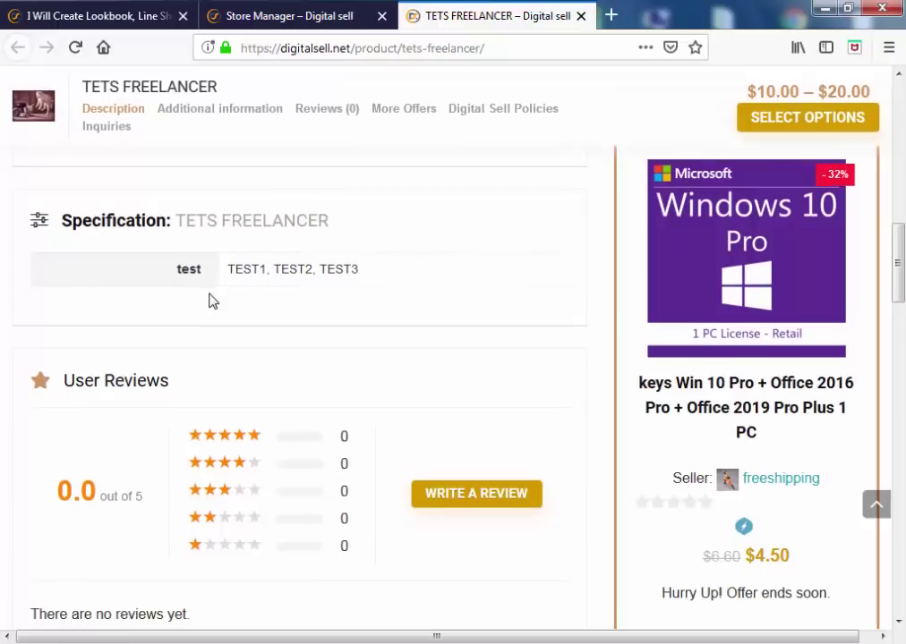
{"action": "scroll", "coordinate": [242, 319], "scroll_direction": "down", "scroll_amount": 2}
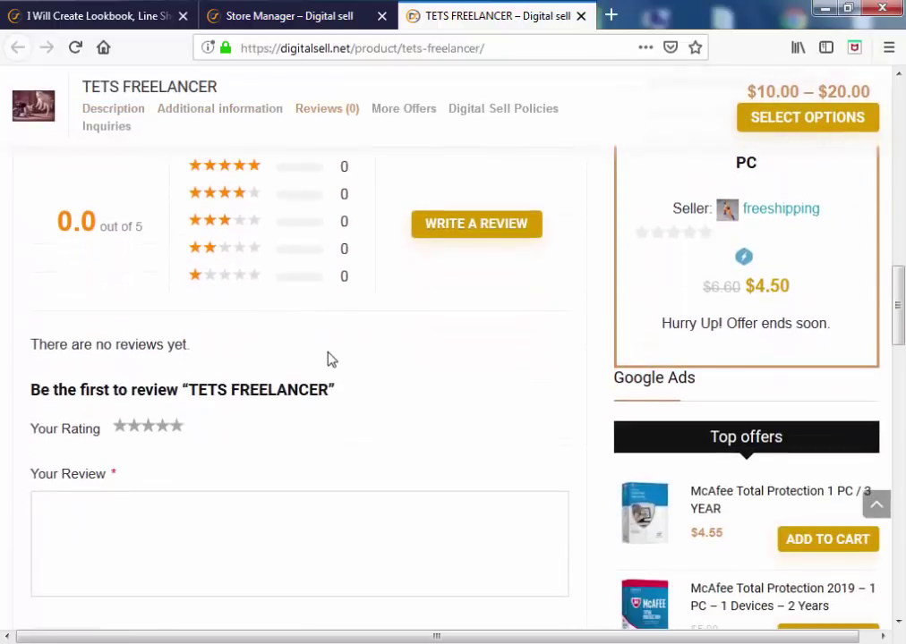
{"action": "scroll", "coordinate": [338, 358], "scroll_direction": "down", "scroll_amount": 2}
{"action": "scroll", "coordinate": [336, 352], "scroll_direction": "down", "scroll_amount": 2}
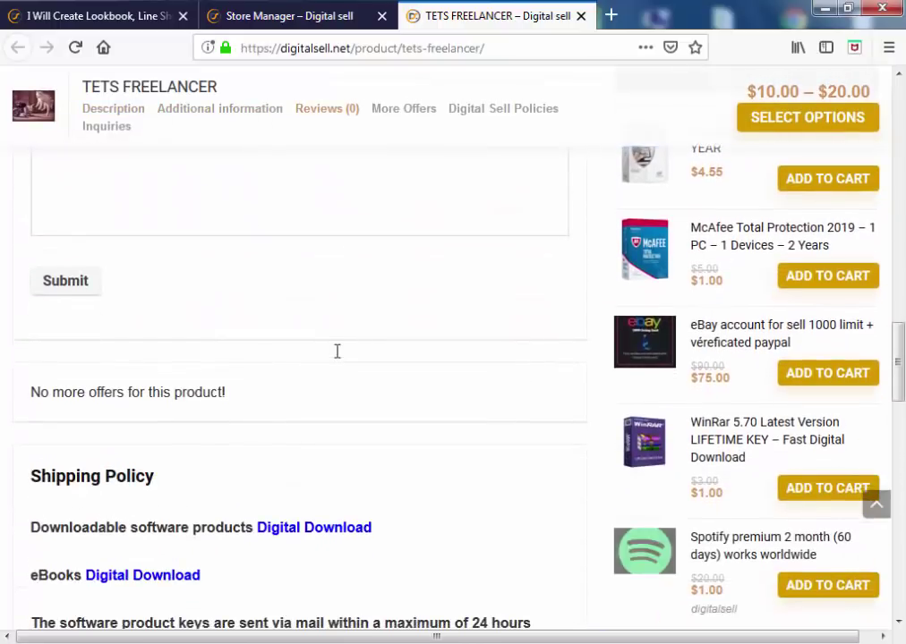
{"action": "scroll", "coordinate": [372, 343], "scroll_direction": "up", "scroll_amount": 4}
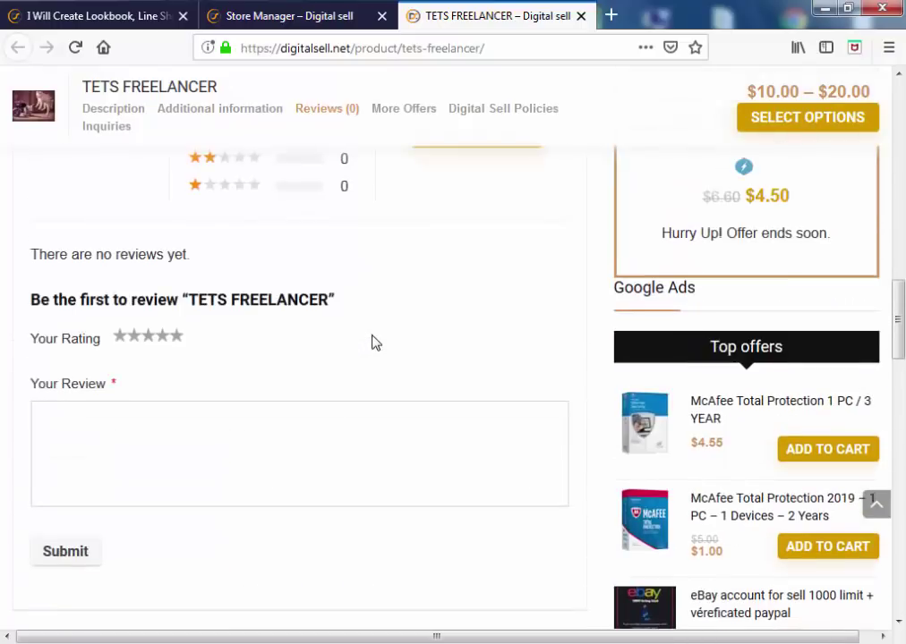
{"action": "scroll", "coordinate": [372, 343], "scroll_direction": "up", "scroll_amount": 2}
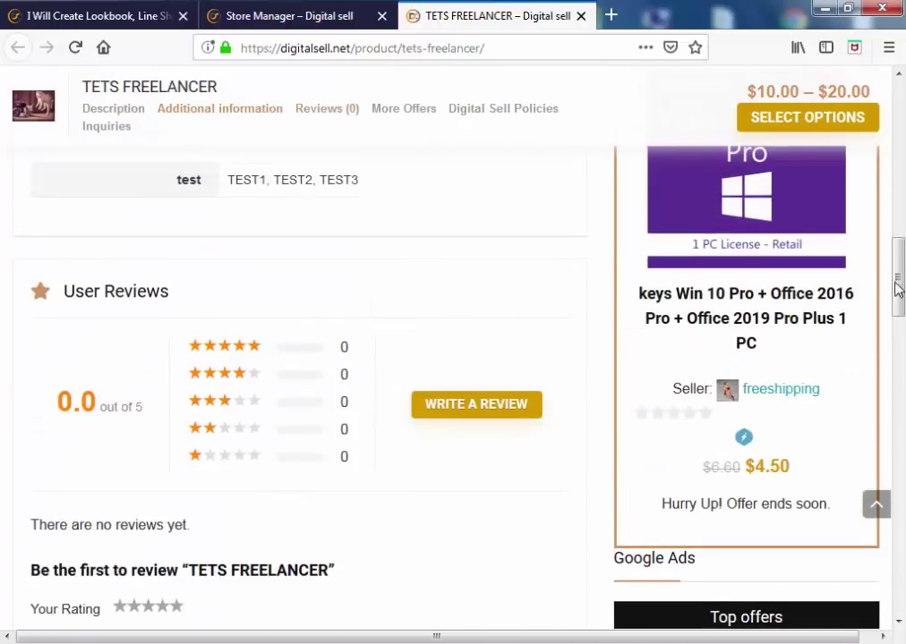
- Open the short codes page linked in the TETS FREELANCER page's footer in a new browser tab and switch to it
{"action": "left_click", "coordinate": [343, 23]}
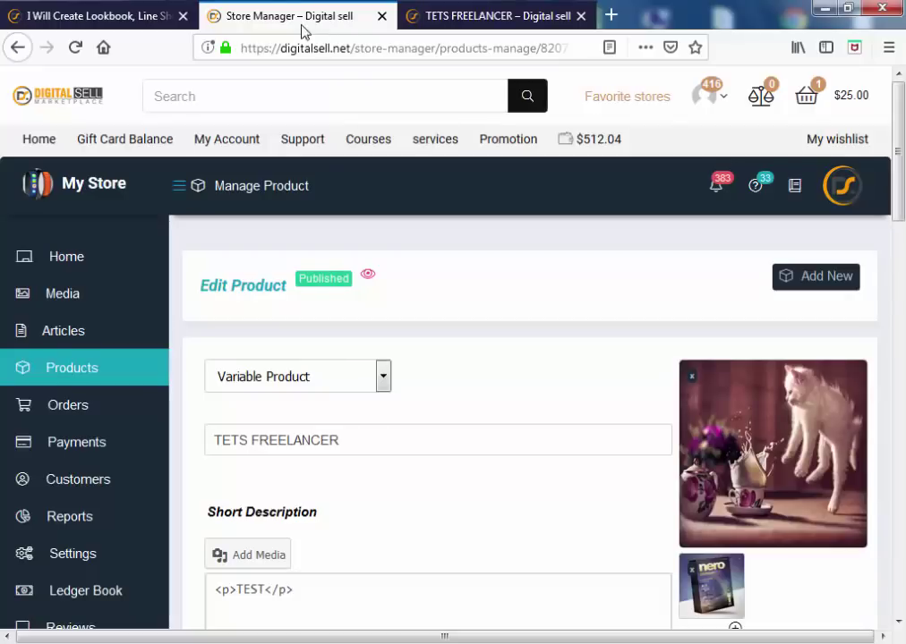
{"action": "left_click", "coordinate": [127, 19]}
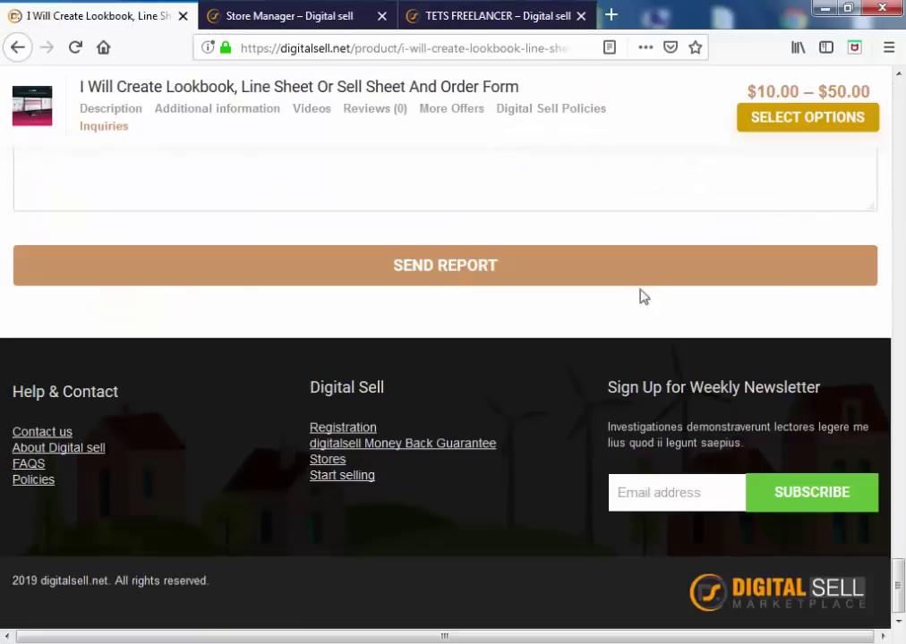
{"action": "left_click", "coordinate": [467, 22]}
{"action": "left_click_drag", "start_coordinate": [899, 297], "coordinate": [884, 576]}
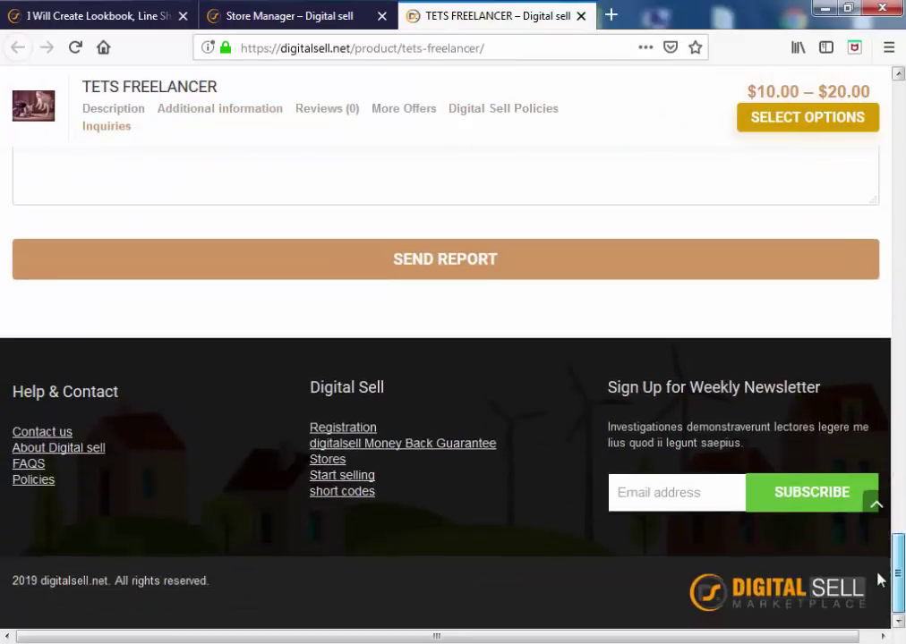
{"action": "right_click", "coordinate": [349, 498]}
{"action": "left_click", "coordinate": [441, 245]}
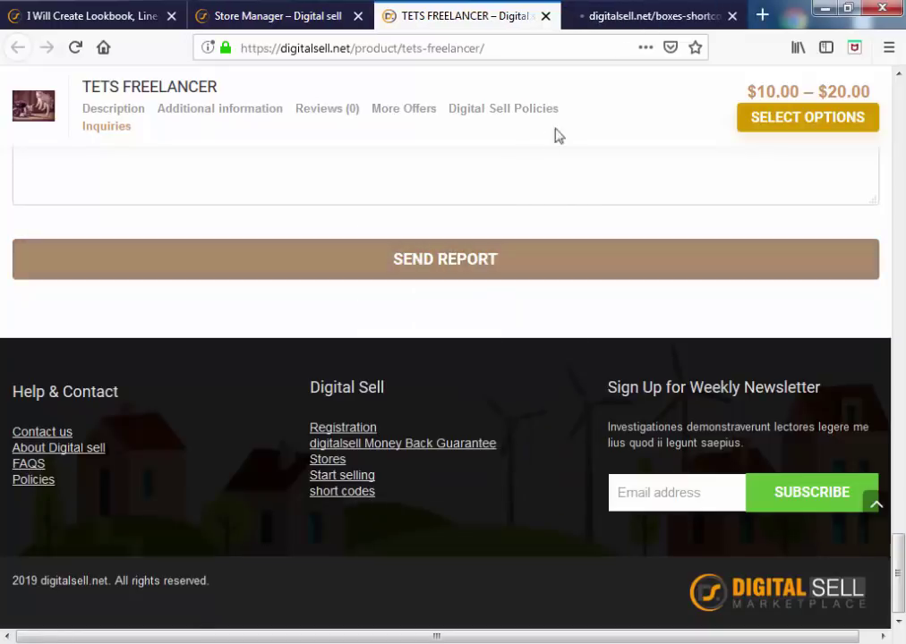
{"action": "left_click", "coordinate": [606, 27]}
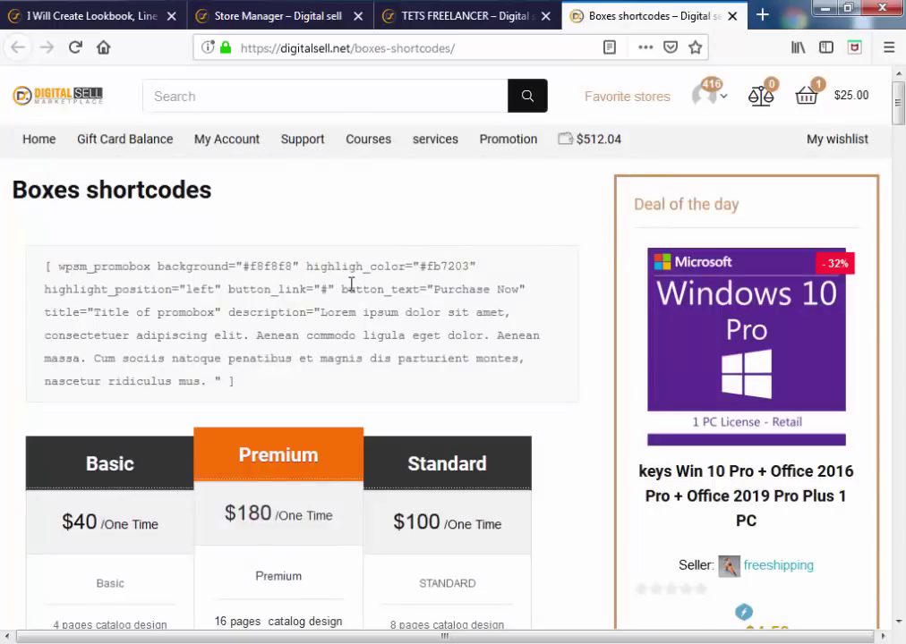
- Examine the pricing table, promobox, offer box, product finder and numbered box examples on the Boxes shortcodes page
{"action": "scroll", "coordinate": [352, 284], "scroll_direction": "down", "scroll_amount": 3}
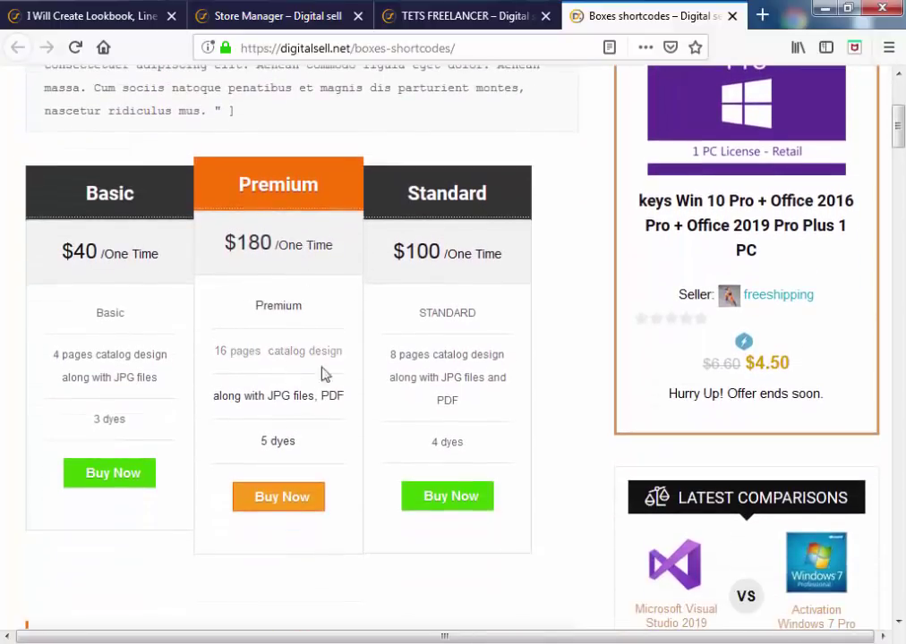
{"action": "scroll", "coordinate": [382, 340], "scroll_direction": "down", "scroll_amount": 5}
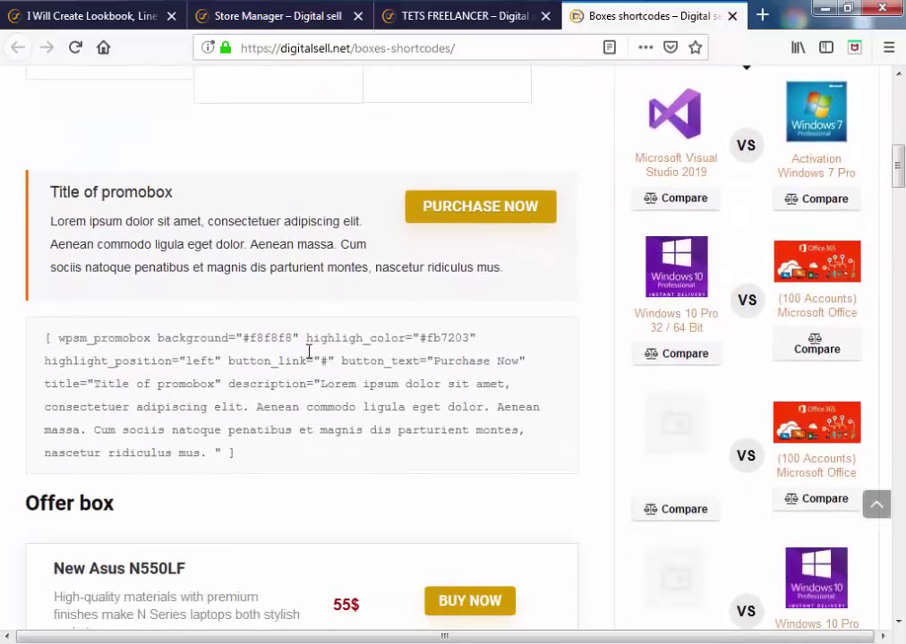
{"action": "scroll", "coordinate": [332, 240], "scroll_direction": "down", "scroll_amount": 6}
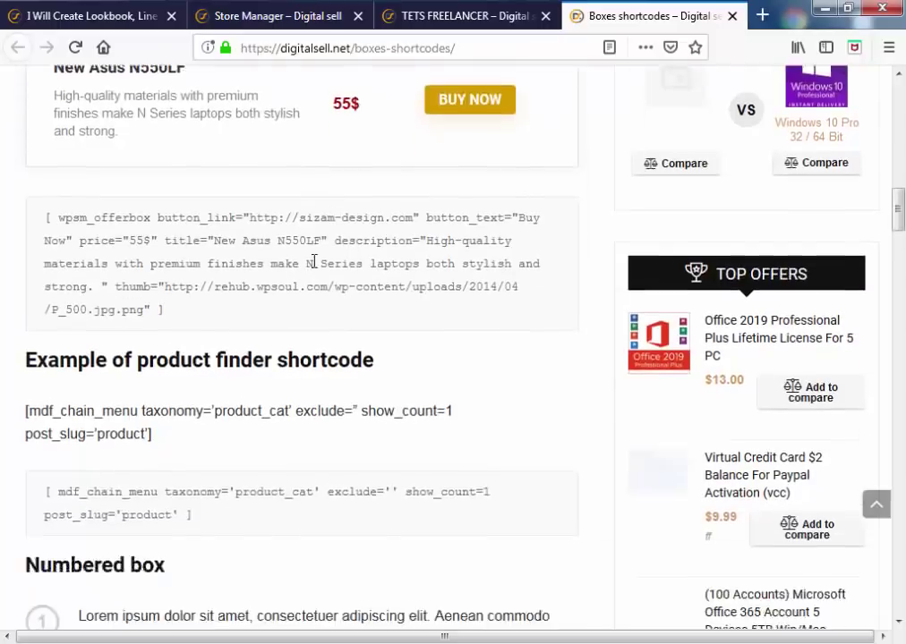
{"action": "scroll", "coordinate": [313, 270], "scroll_direction": "down", "scroll_amount": 4}
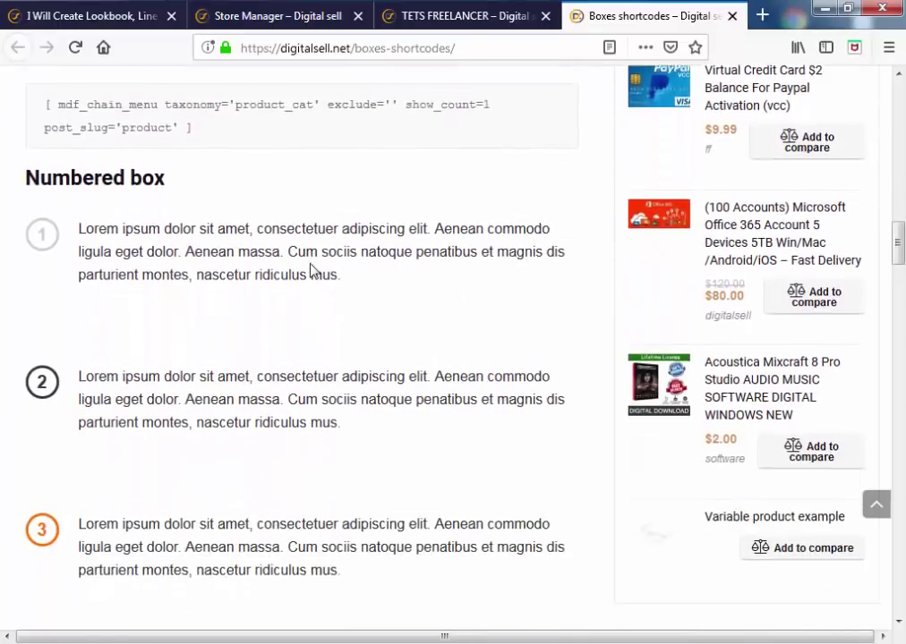
{"action": "scroll", "coordinate": [311, 265], "scroll_direction": "down", "scroll_amount": 1}
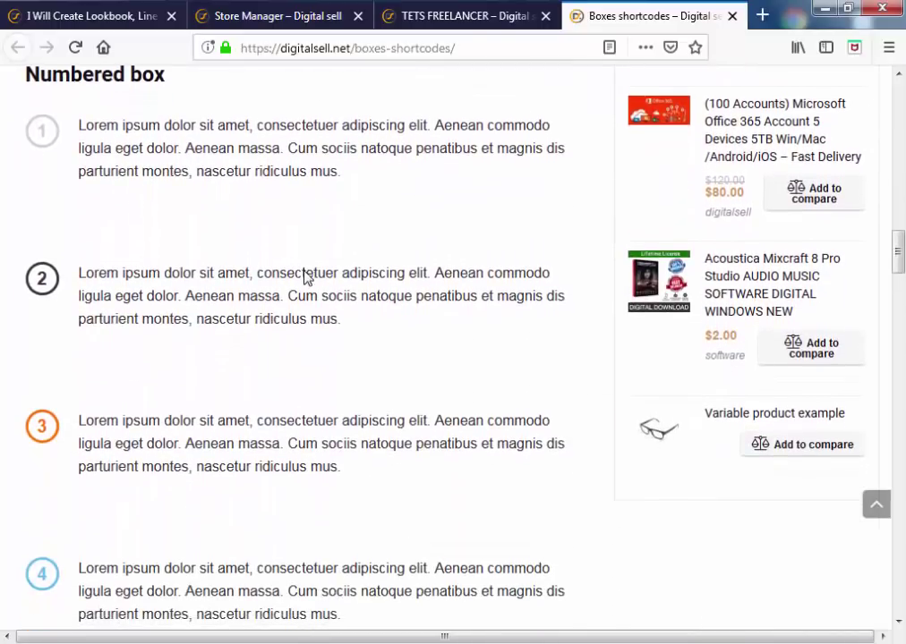
{"action": "scroll", "coordinate": [305, 273], "scroll_direction": "down", "scroll_amount": 4}
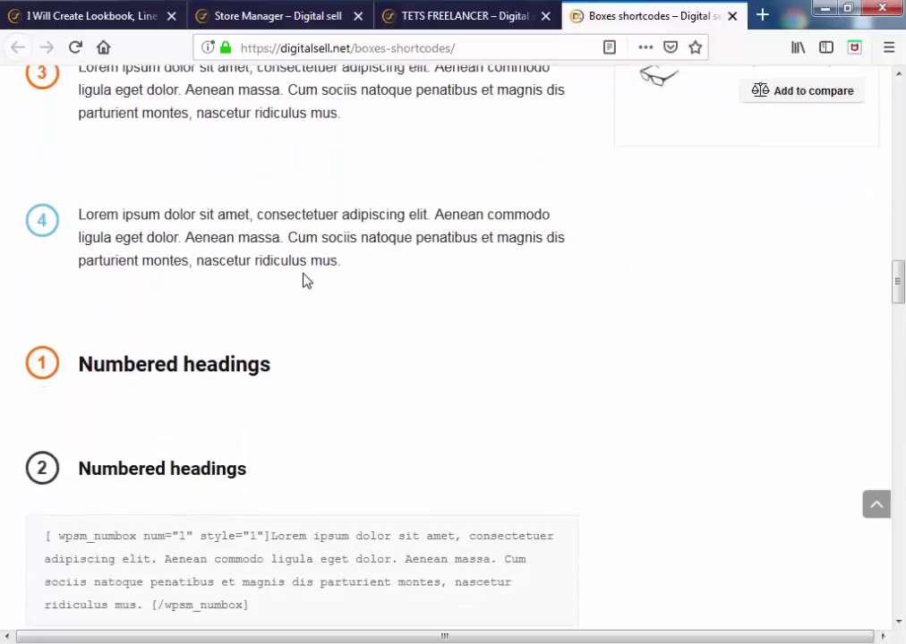
{"action": "scroll", "coordinate": [305, 280], "scroll_direction": "down", "scroll_amount": 6}
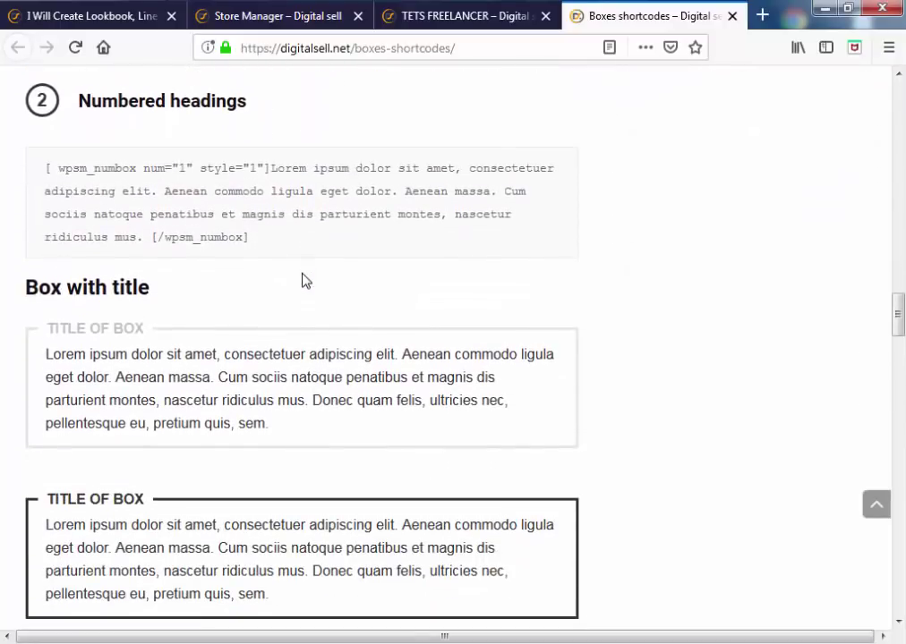
- Examine the titled, icon and color box examples, and highlight the solid_border box shortcode at the end of the page content
{"action": "scroll", "coordinate": [302, 280], "scroll_direction": "down", "scroll_amount": 1}
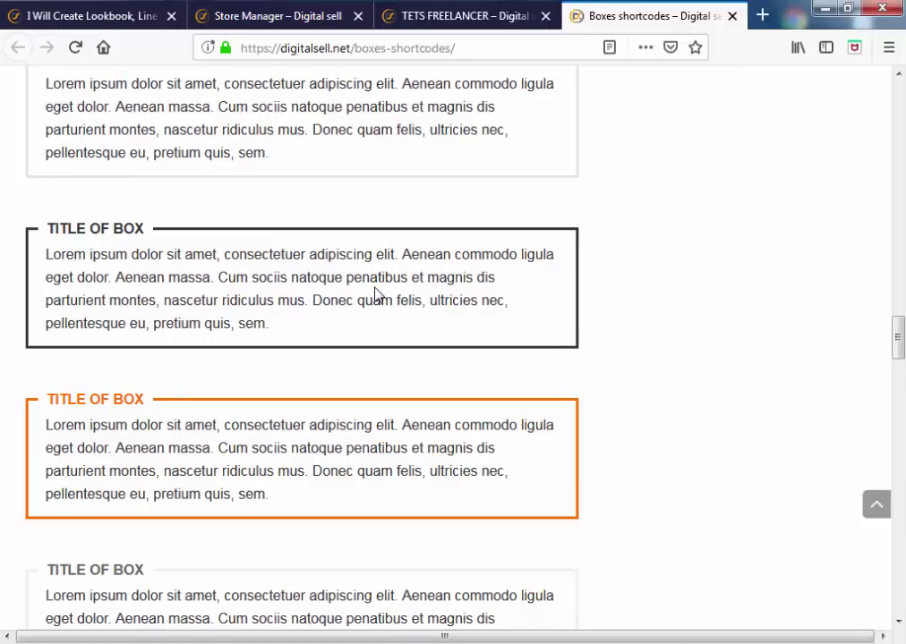
{"action": "scroll", "coordinate": [376, 296], "scroll_direction": "down", "scroll_amount": 2}
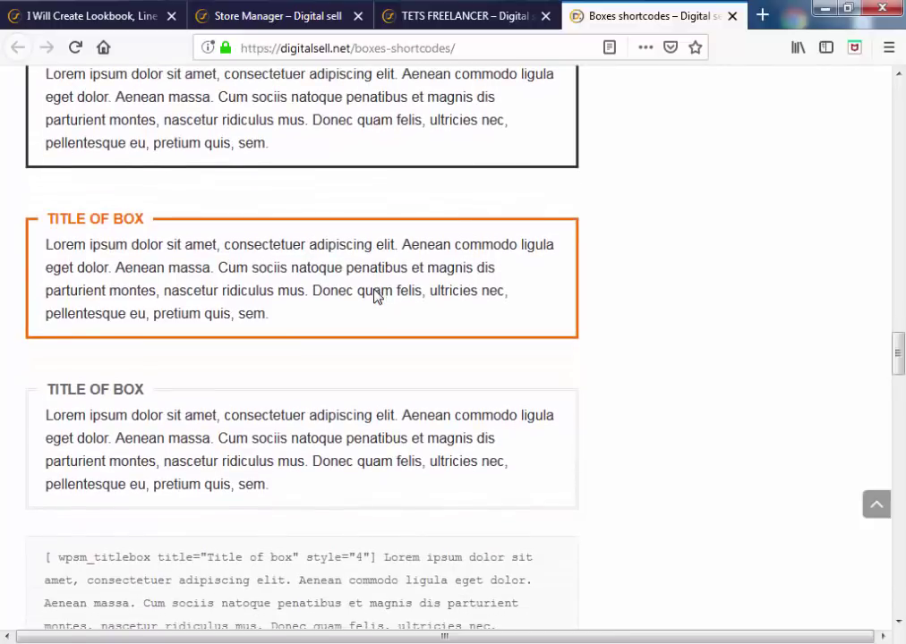
{"action": "scroll", "coordinate": [375, 297], "scroll_direction": "down", "scroll_amount": 3}
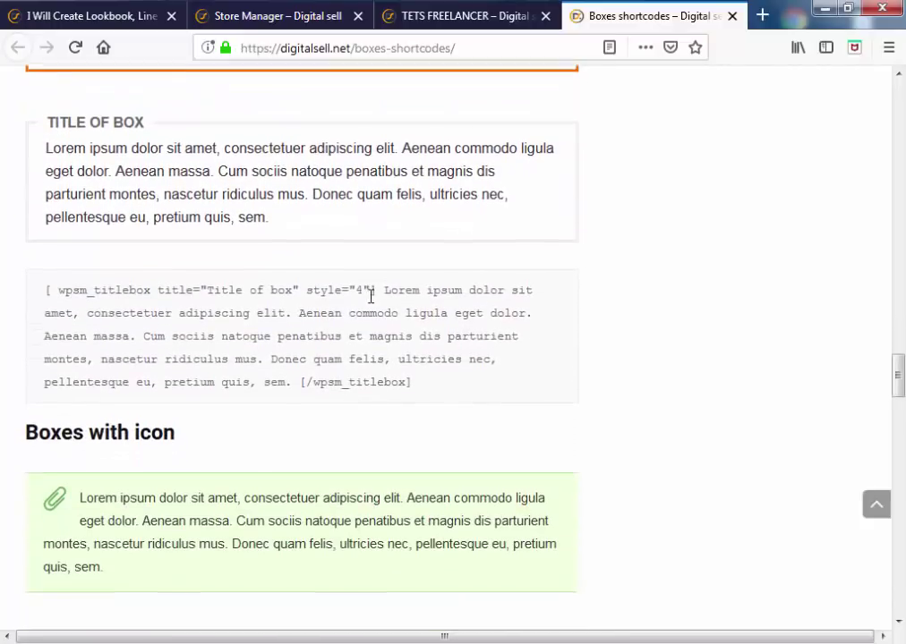
{"action": "scroll", "coordinate": [371, 297], "scroll_direction": "down", "scroll_amount": 3}
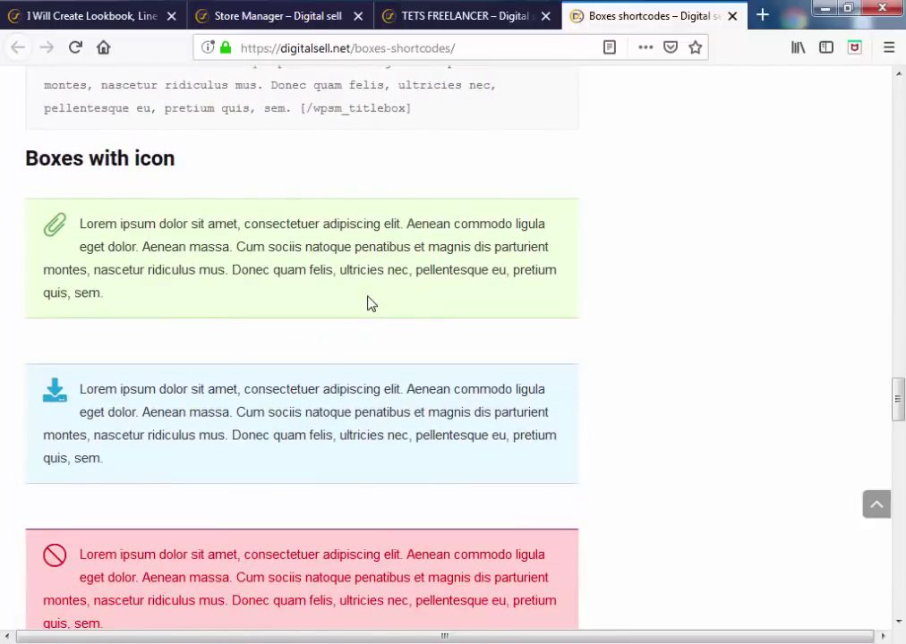
{"action": "scroll", "coordinate": [370, 302], "scroll_direction": "down", "scroll_amount": 1}
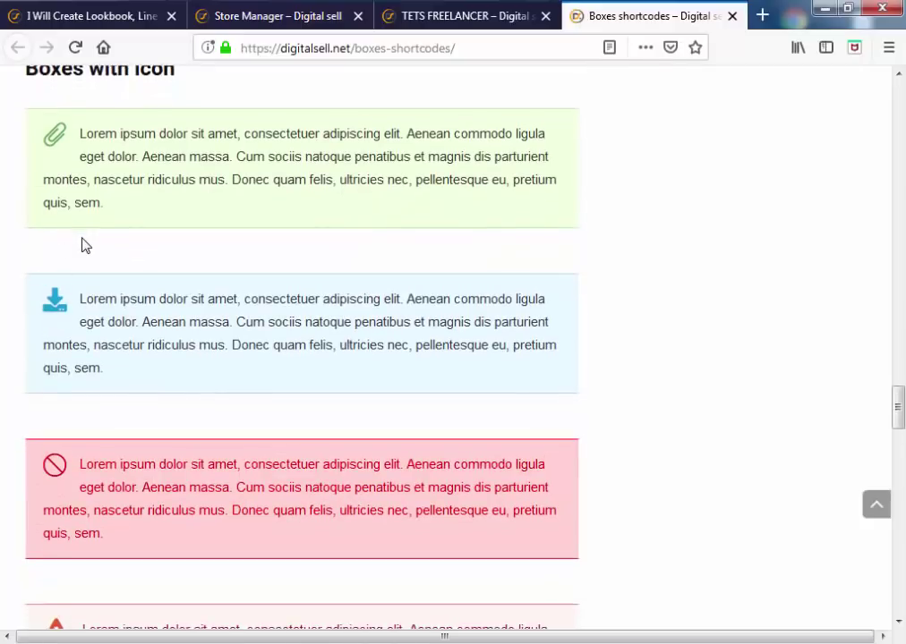
{"action": "scroll", "coordinate": [78, 255], "scroll_direction": "down", "scroll_amount": 4}
{"action": "scroll", "coordinate": [112, 298], "scroll_direction": "down", "scroll_amount": 6}
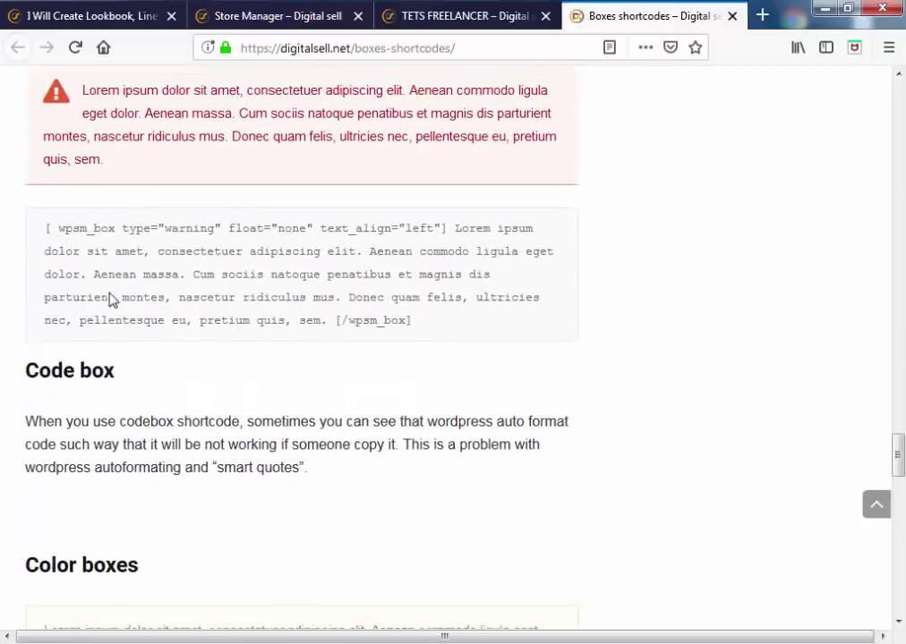
{"action": "scroll", "coordinate": [125, 293], "scroll_direction": "down", "scroll_amount": 9}
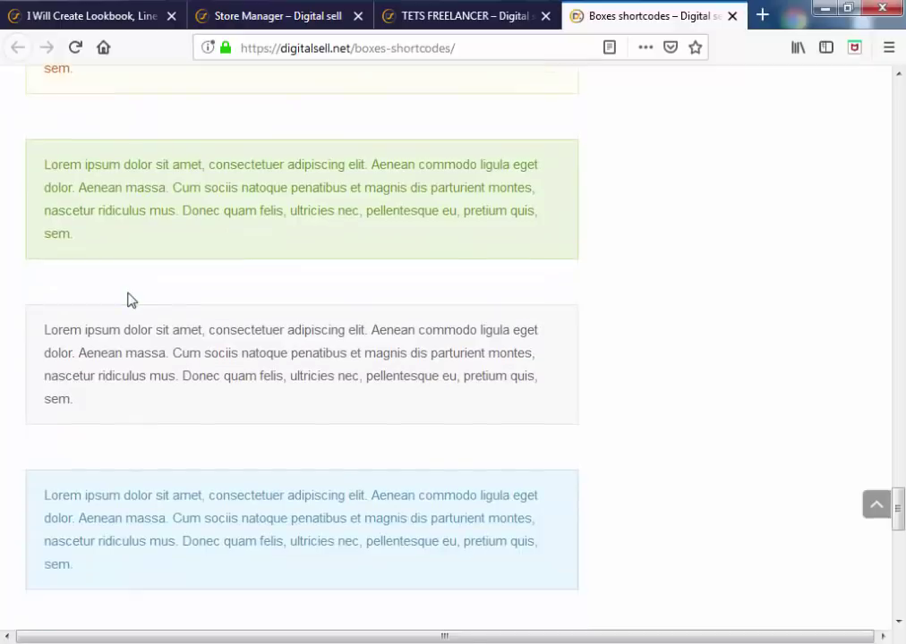
{"action": "scroll", "coordinate": [131, 299], "scroll_direction": "down", "scroll_amount": 3}
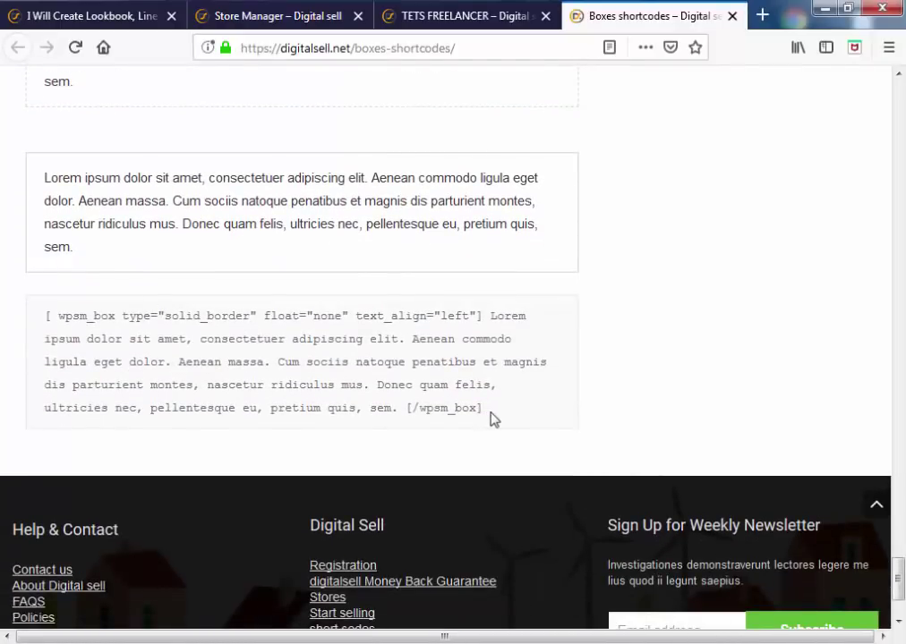
{"action": "left_click_drag", "start_coordinate": [486, 410], "coordinate": [40, 323]}
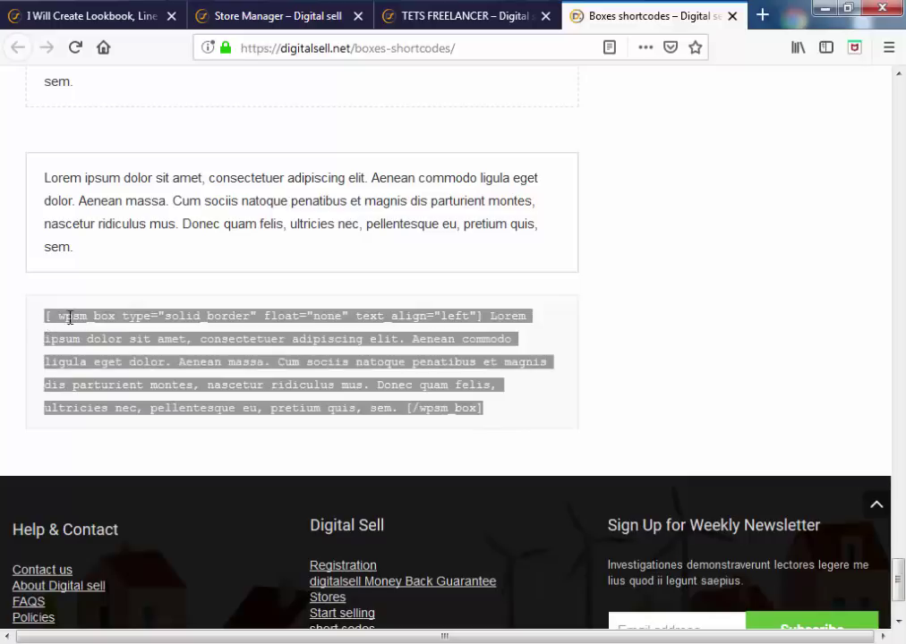
- Copy the complete wpsm_box shortcode of type "warning" from the Boxes with icon section
{"action": "scroll", "coordinate": [186, 338], "scroll_direction": "up", "scroll_amount": 10}
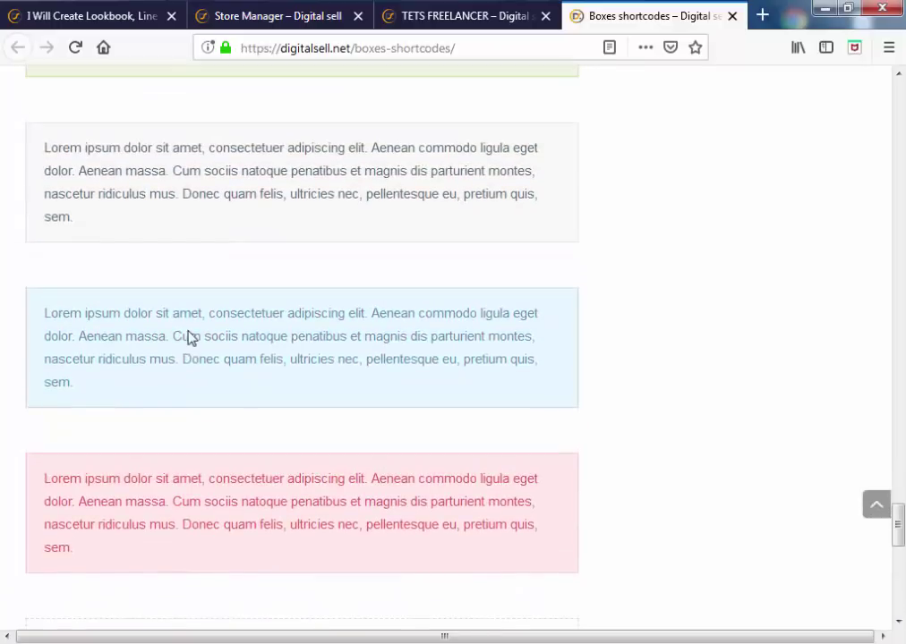
{"action": "scroll", "coordinate": [190, 337], "scroll_direction": "up", "scroll_amount": 6}
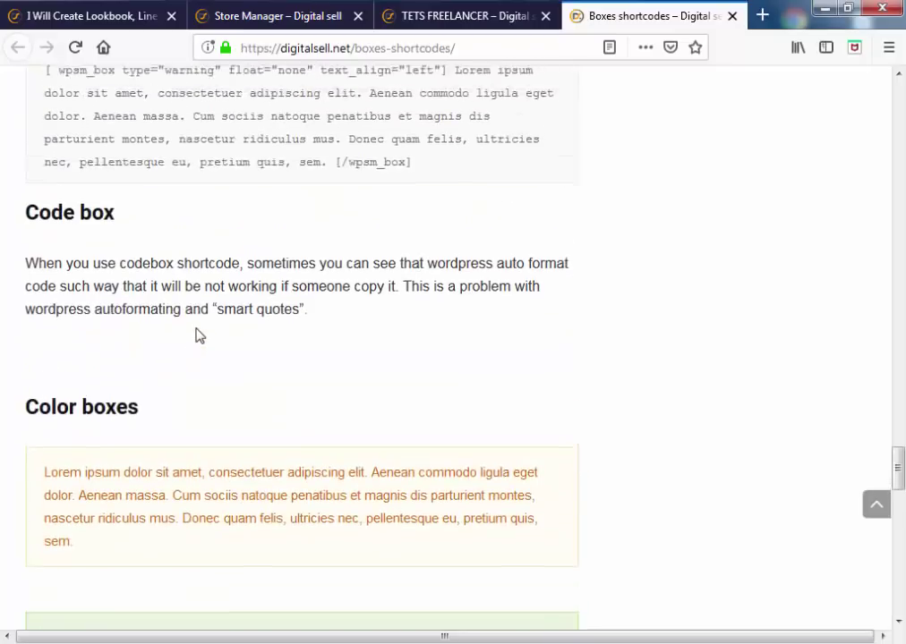
{"action": "left_click_drag", "start_coordinate": [412, 319], "coordinate": [45, 230]}
{"action": "right_click", "coordinate": [57, 227]}
{"action": "left_click", "coordinate": [95, 240]}
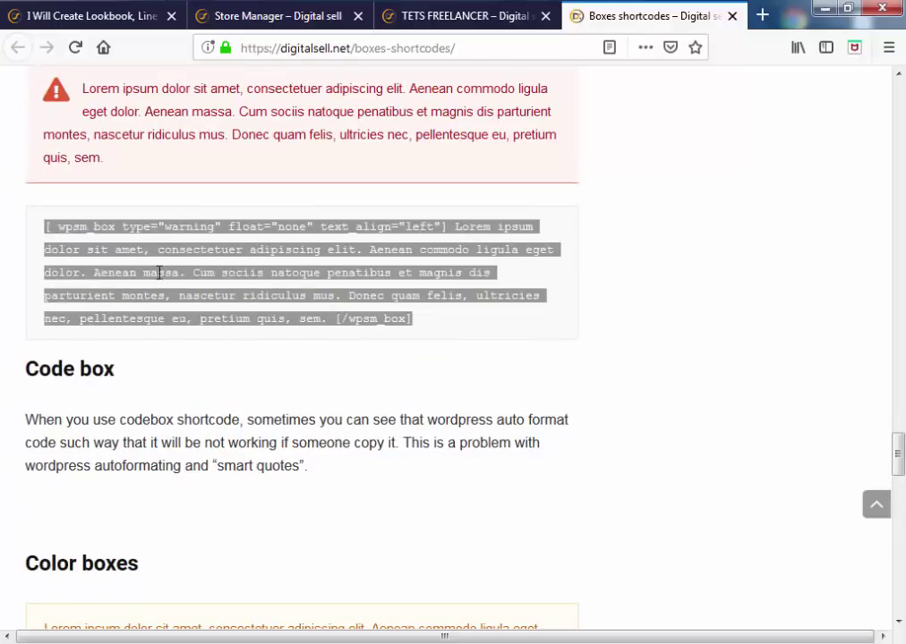
- Inspect the warning shortcode's opening tag, closing tag and inner text by highlighting each part, then the whole code
{"action": "left_click", "coordinate": [210, 287]}
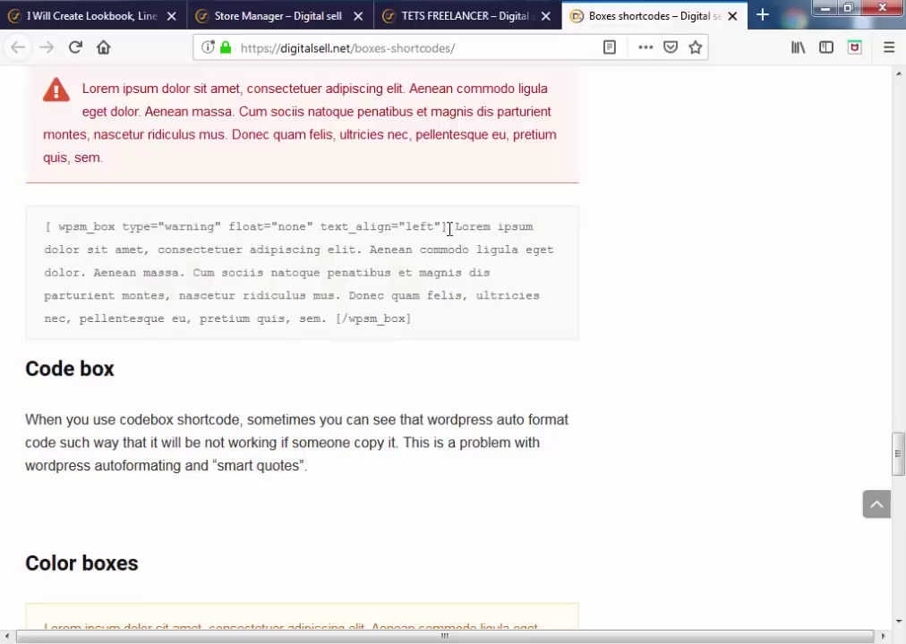
{"action": "left_click_drag", "start_coordinate": [437, 228], "coordinate": [45, 227]}
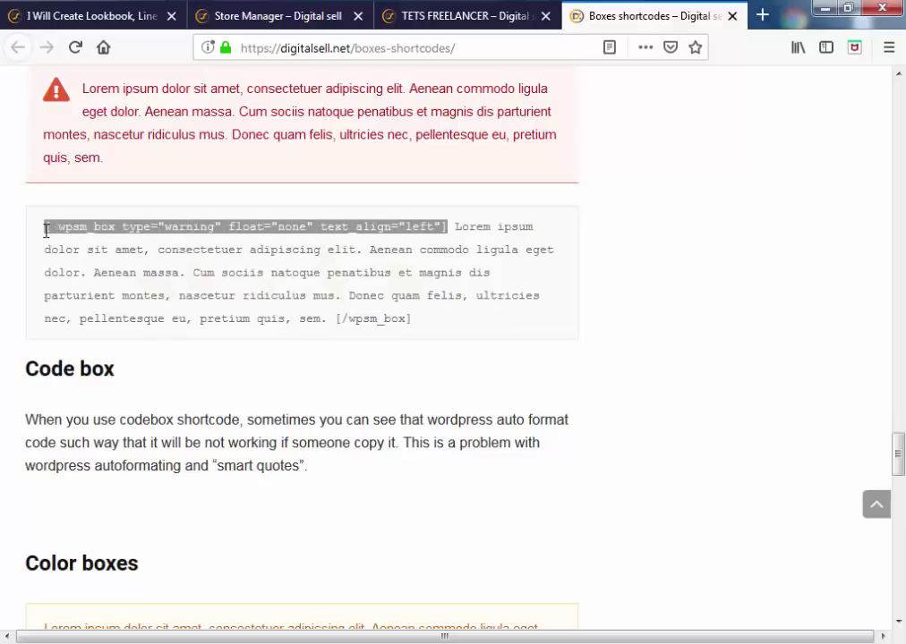
{"action": "left_click_drag", "start_coordinate": [408, 319], "coordinate": [334, 318]}
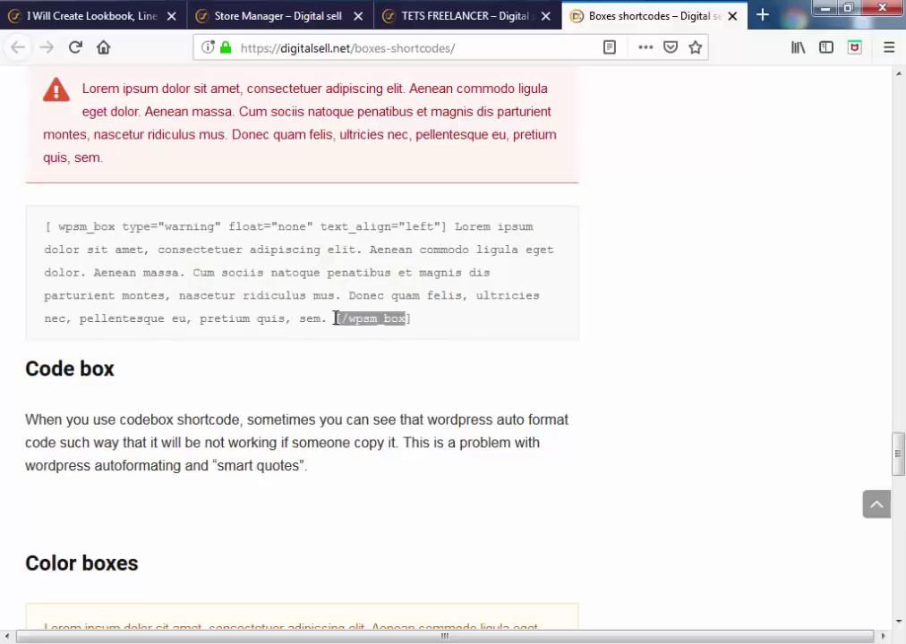
{"action": "left_click_drag", "start_coordinate": [455, 227], "coordinate": [327, 313]}
{"action": "left_click_drag", "start_coordinate": [435, 319], "coordinate": [44, 226]}
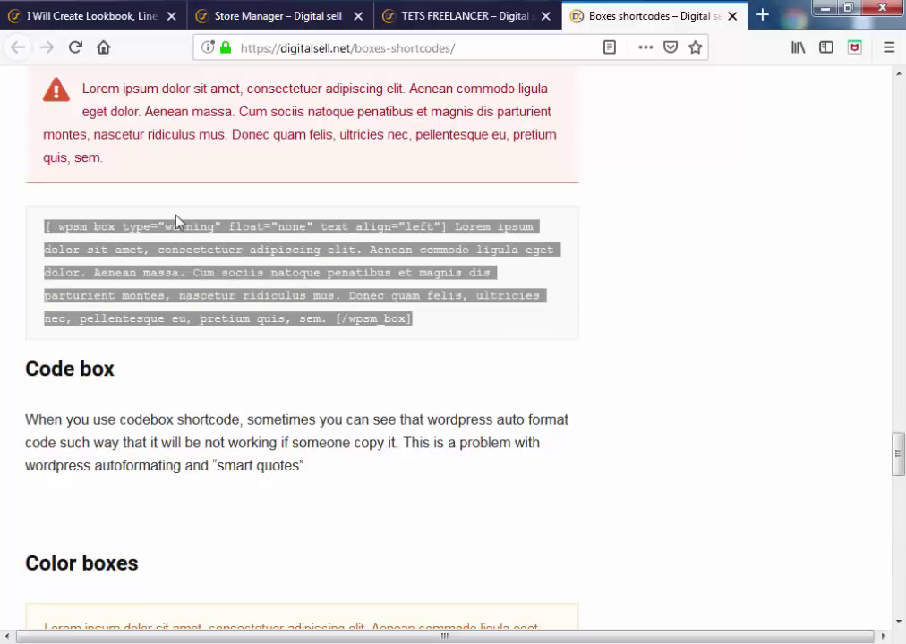
{"action": "scroll", "coordinate": [279, 240], "scroll_direction": "up", "scroll_amount": 3}
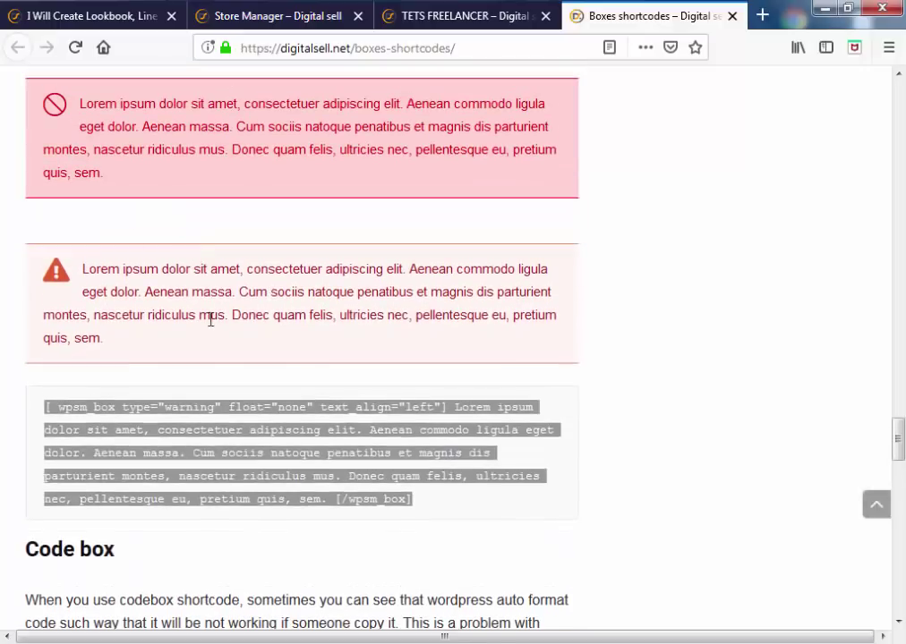
- Copy the highlighted warning wpsm_box shortcode and paste it over the product's existing Description text in Store Manager
{"action": "right_click", "coordinate": [262, 414]}
{"action": "left_click", "coordinate": [326, 435]}
{"action": "left_click", "coordinate": [281, 21]}
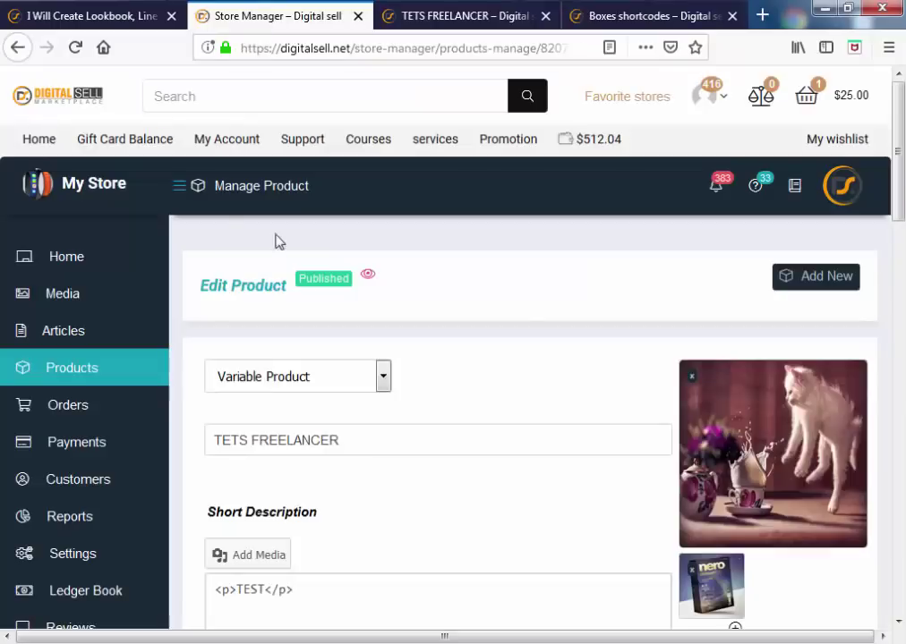
{"action": "scroll", "coordinate": [522, 317], "scroll_direction": "down", "scroll_amount": 4}
{"action": "left_click", "coordinate": [259, 440]}
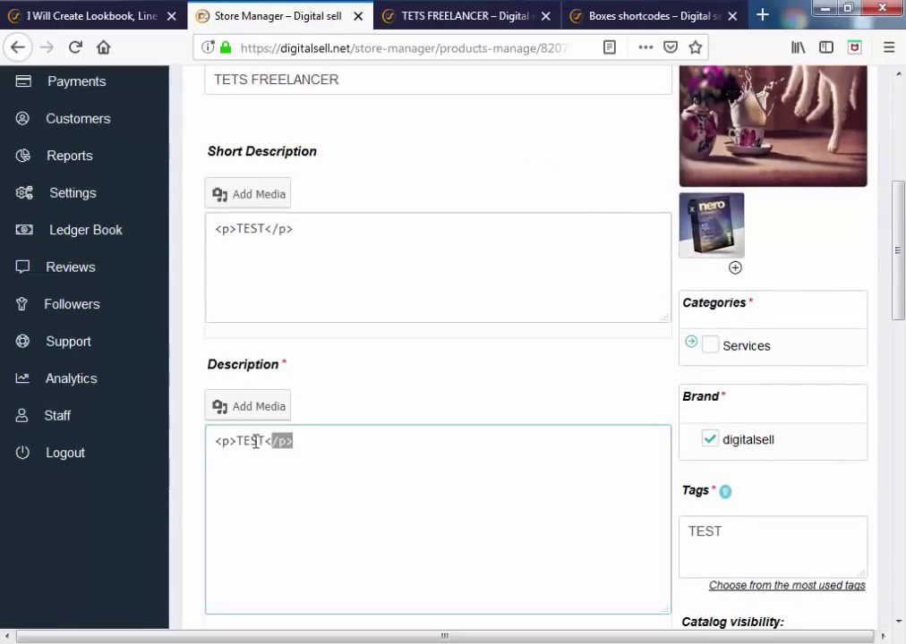
{"action": "left_click_drag", "start_coordinate": [310, 439], "coordinate": [206, 442]}
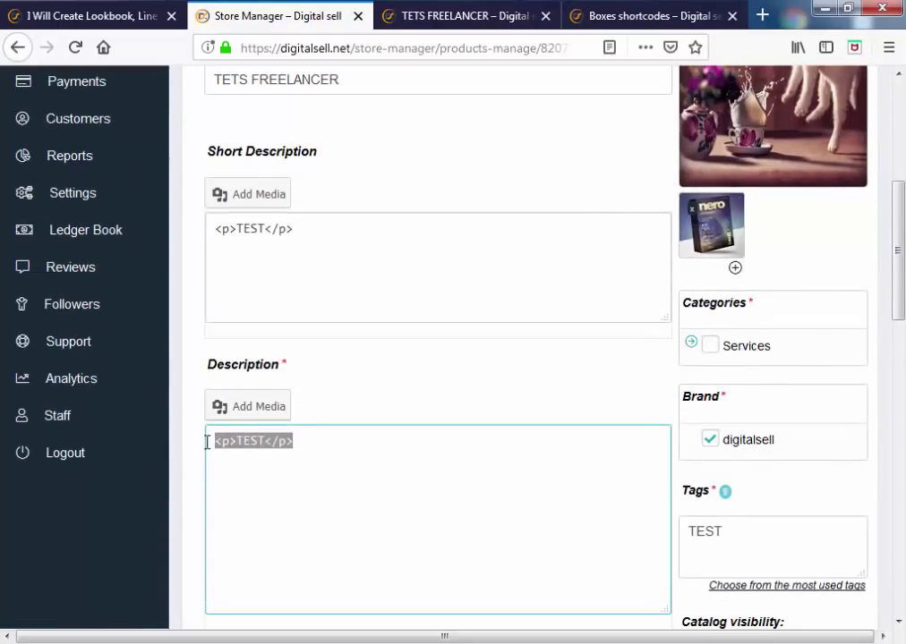
{"action": "right_click", "coordinate": [219, 442]}
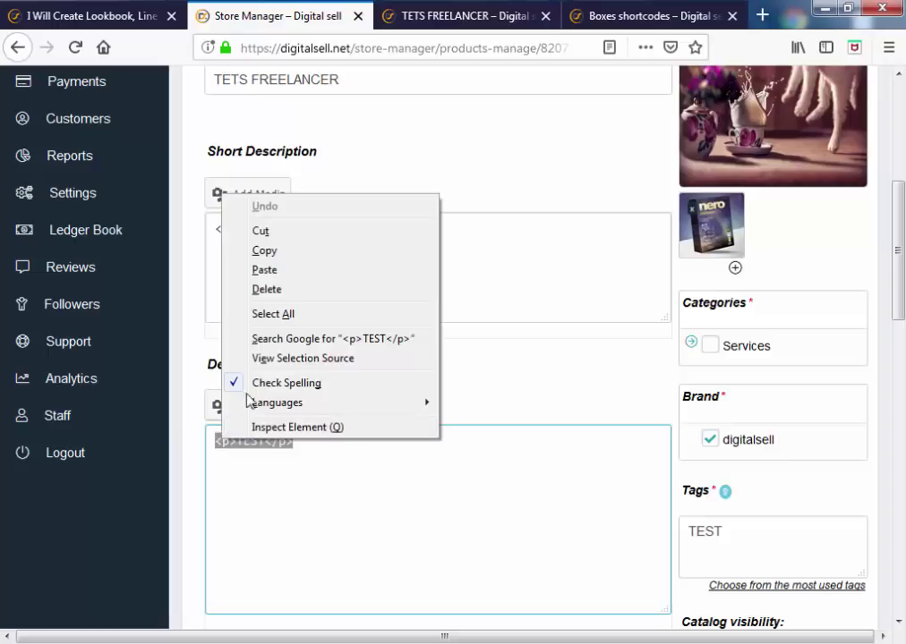
{"action": "left_click", "coordinate": [263, 270]}
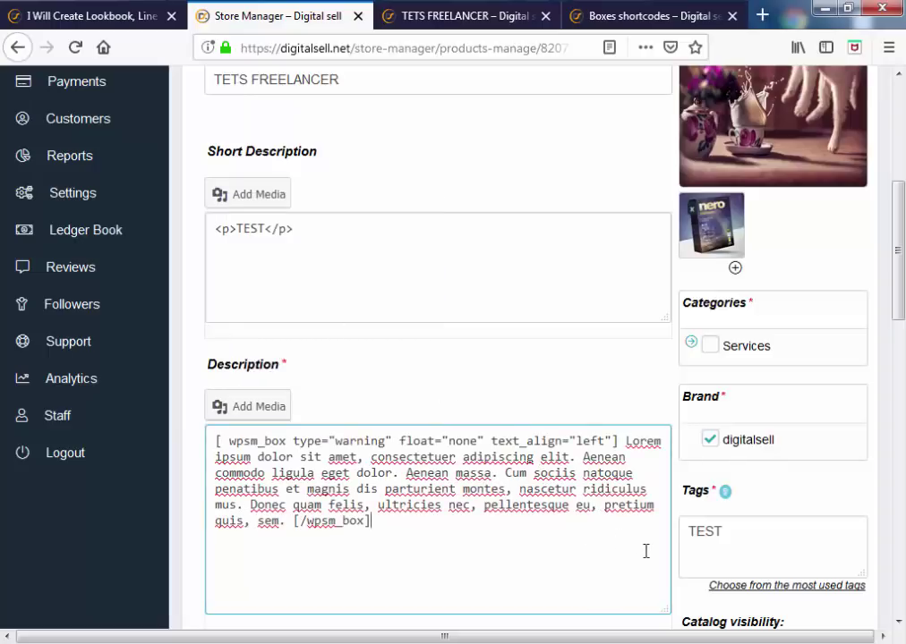
- Submit the product with the warning shortcode and inspect the box text in the Description section of its public page
{"action": "scroll", "coordinate": [645, 551], "scroll_direction": "down", "scroll_amount": 10}
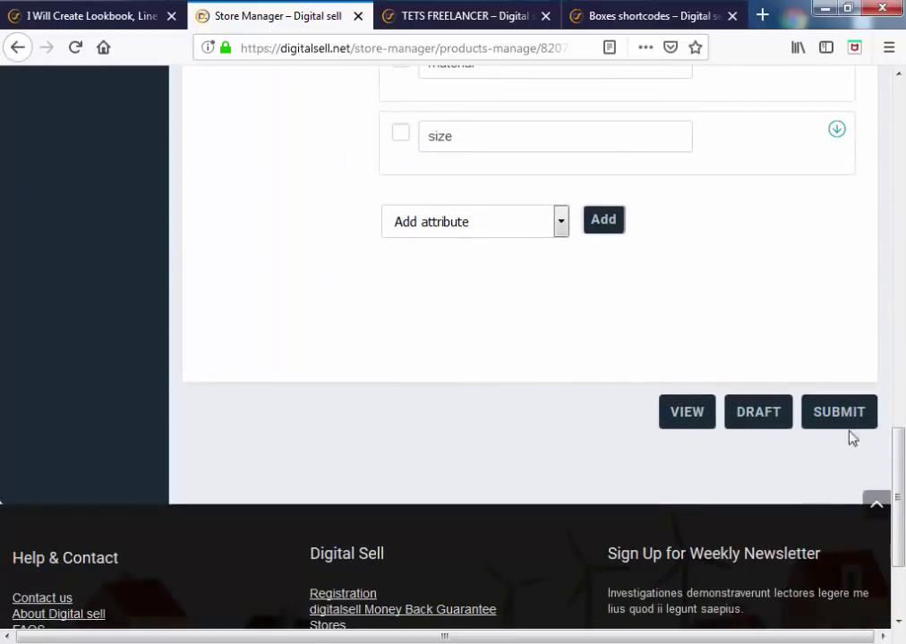
{"action": "left_click", "coordinate": [850, 421]}
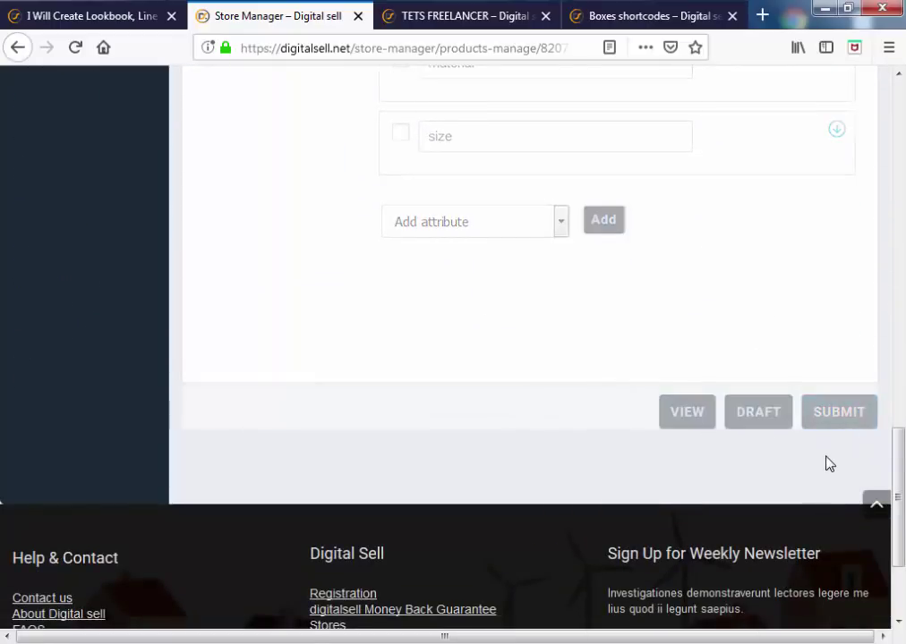
{"action": "key", "text": "ctrl+Tab"}
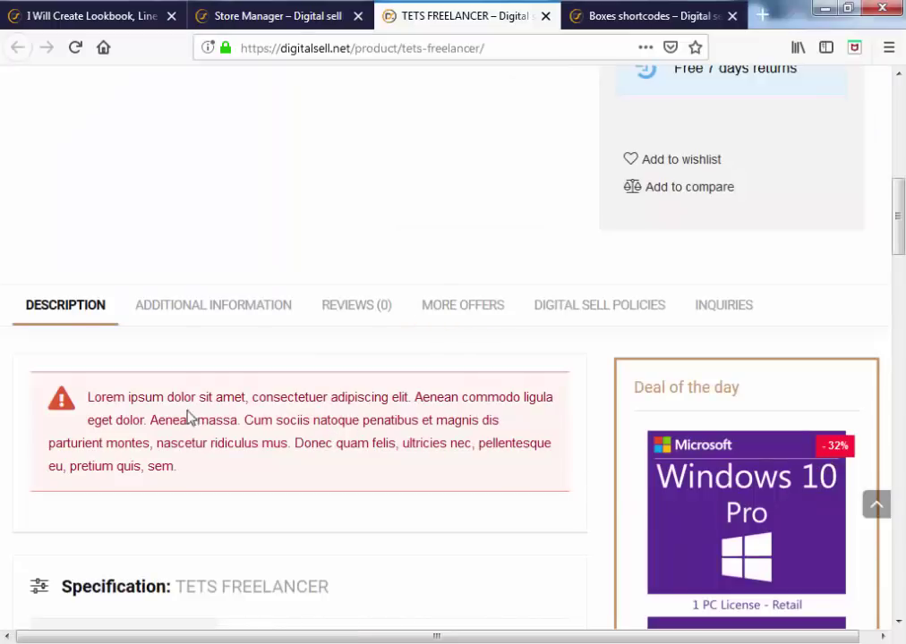
{"action": "left_click_drag", "start_coordinate": [204, 469], "coordinate": [88, 395]}
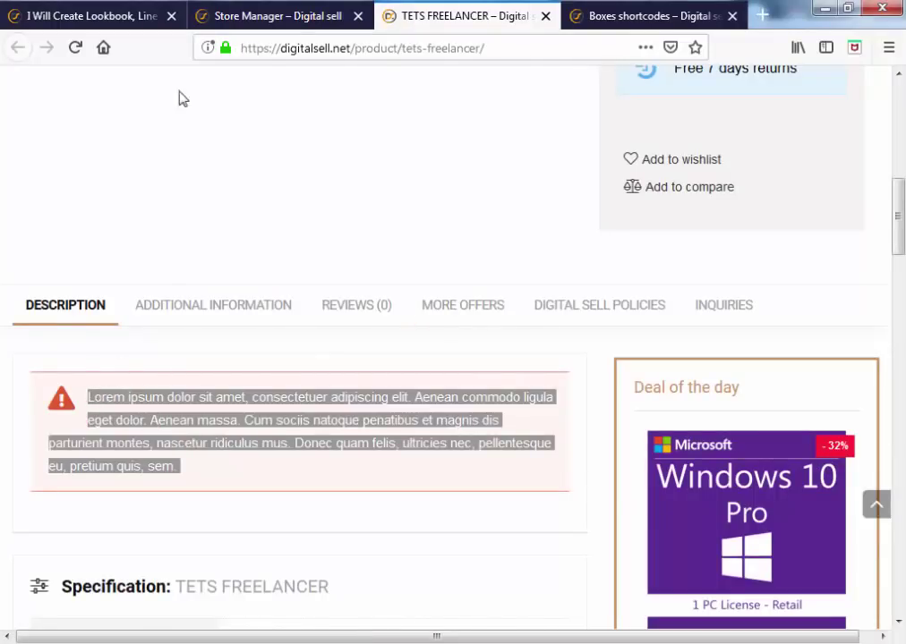
- Copy the complete wpsm_titlebox shortcode with title "Title of box" and style "4" from the Box with title section of Boxes shortcodes
{"action": "left_click", "coordinate": [584, 18]}
{"action": "left_click", "coordinate": [398, 301]}
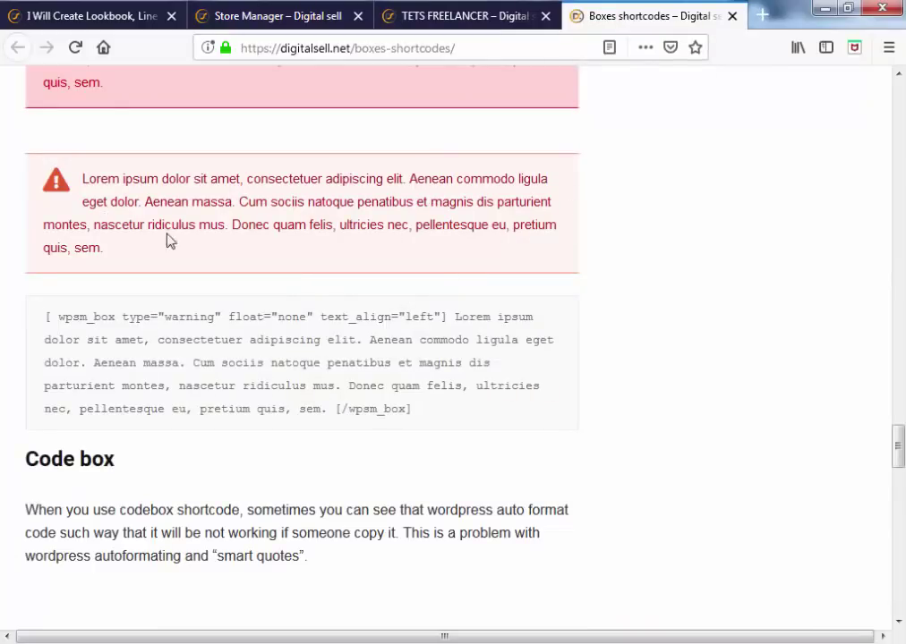
{"action": "scroll", "coordinate": [202, 249], "scroll_direction": "up", "scroll_amount": 4}
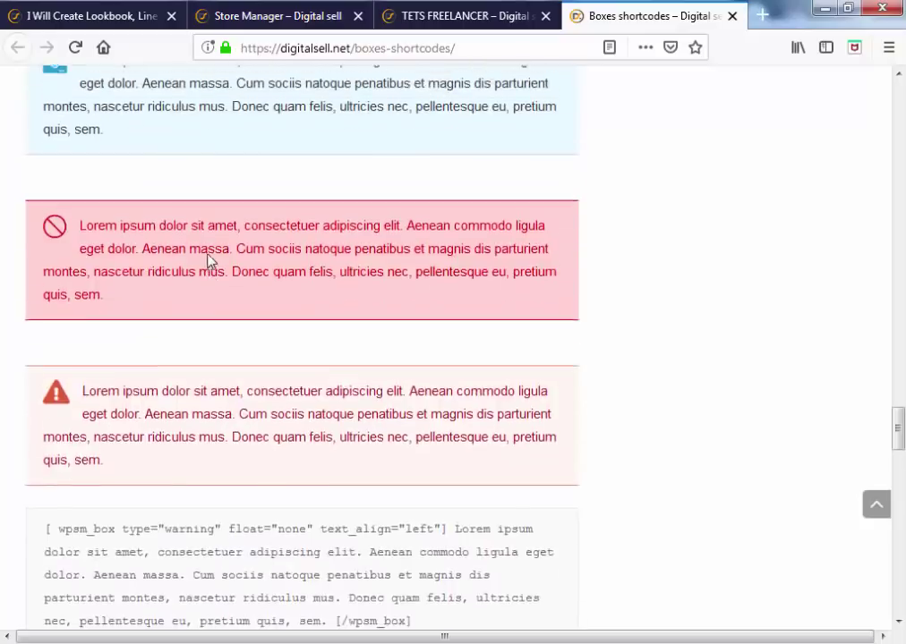
{"action": "scroll", "coordinate": [214, 268], "scroll_direction": "up", "scroll_amount": 12}
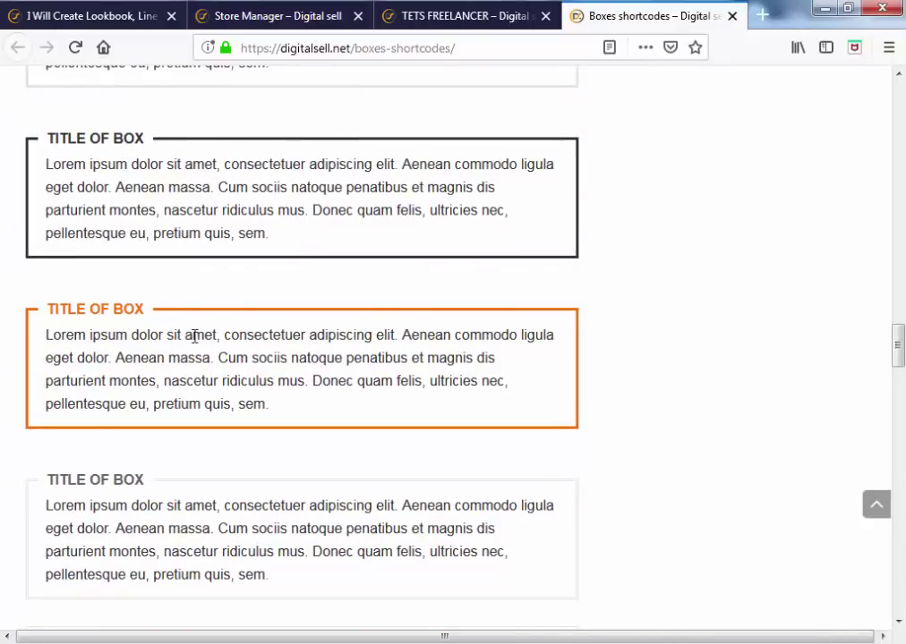
{"action": "scroll", "coordinate": [201, 340], "scroll_direction": "down", "scroll_amount": 5}
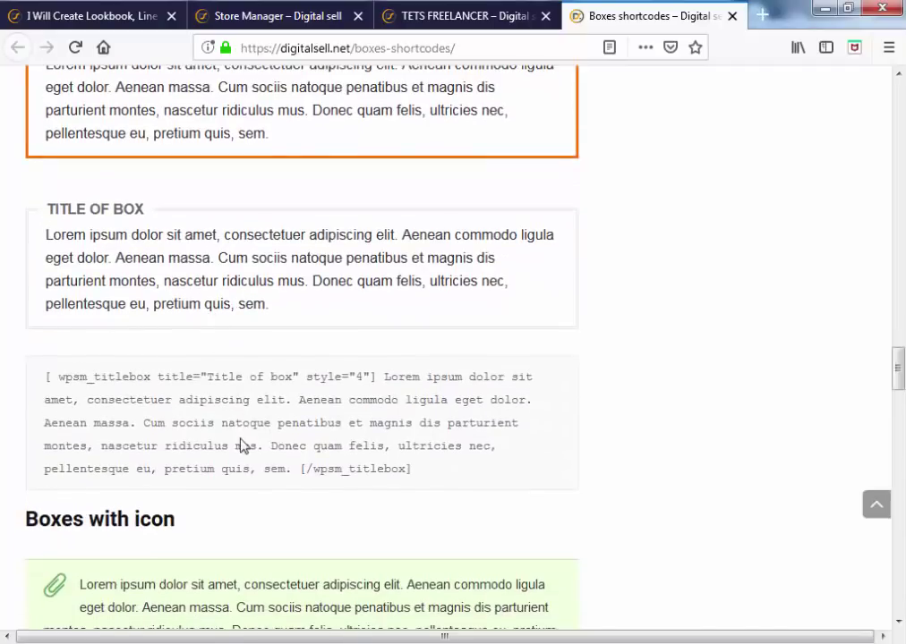
{"action": "left_click_drag", "start_coordinate": [410, 468], "coordinate": [50, 377]}
{"action": "right_click", "coordinate": [49, 377]}
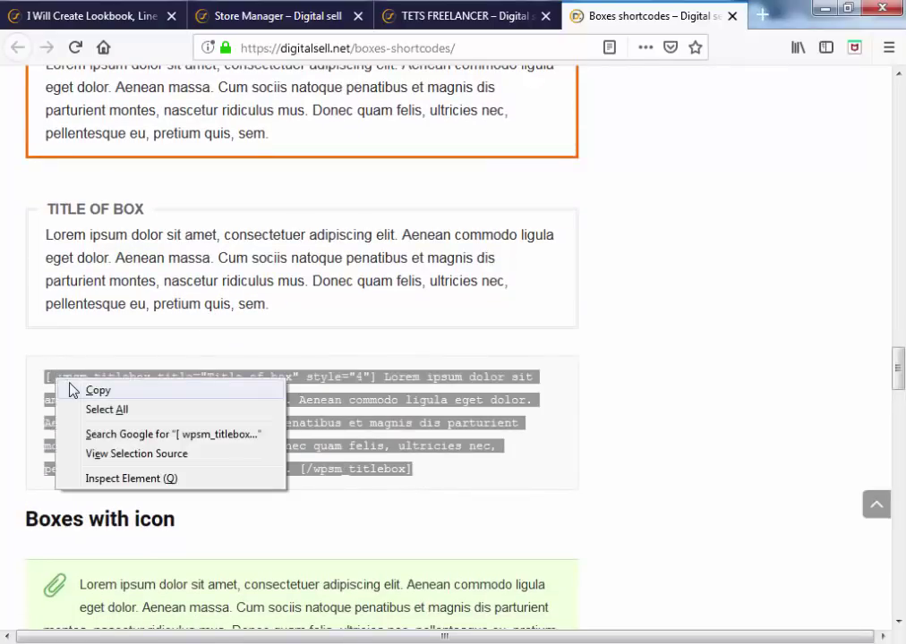
{"action": "left_click", "coordinate": [73, 390]}
- Highlight the style number in the titlebox shortcode and compare it with the title box designs shown above it
{"action": "left_click", "coordinate": [359, 381]}
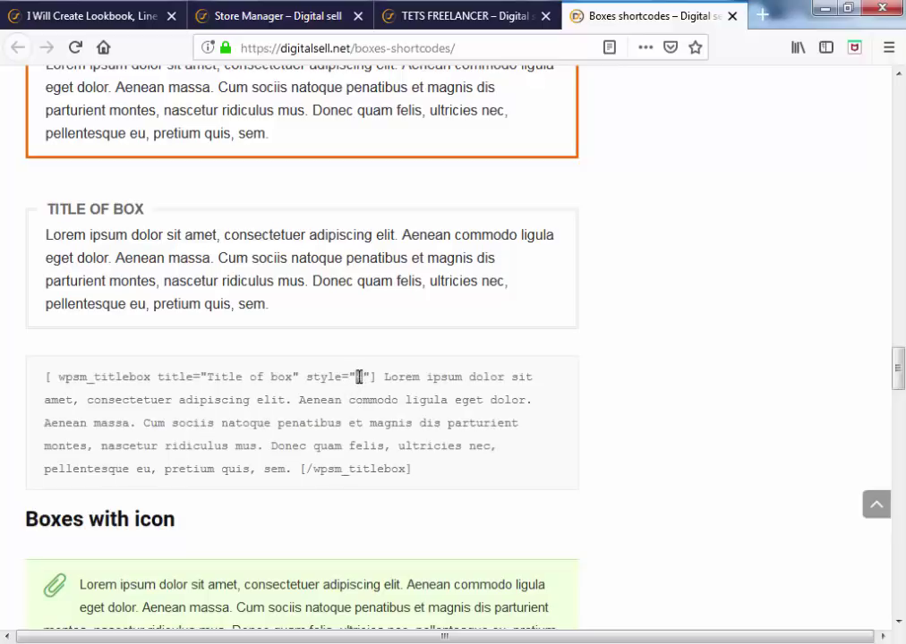
{"action": "scroll", "coordinate": [402, 405], "scroll_direction": "up", "scroll_amount": 8}
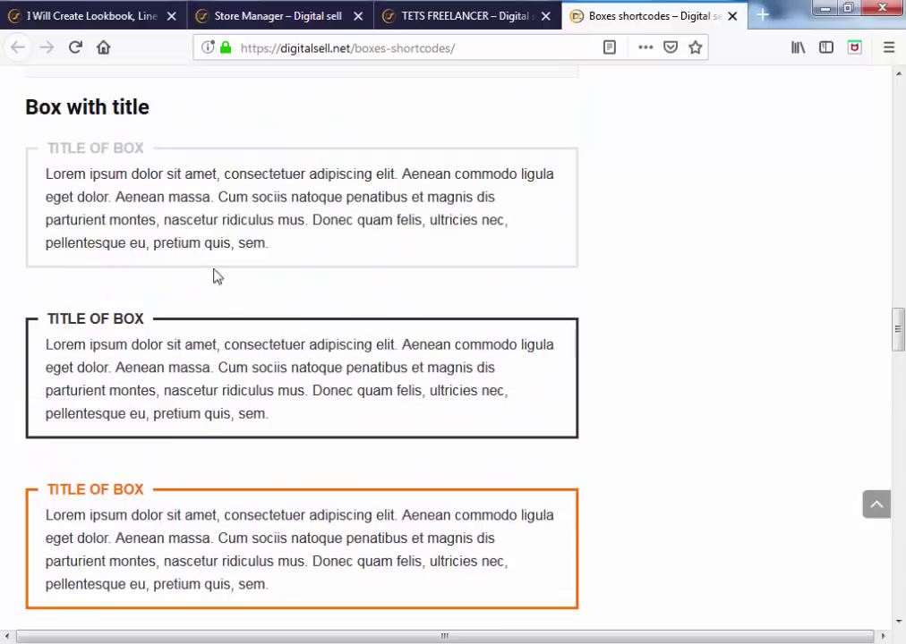
{"action": "scroll", "coordinate": [252, 494], "scroll_direction": "down", "scroll_amount": 4}
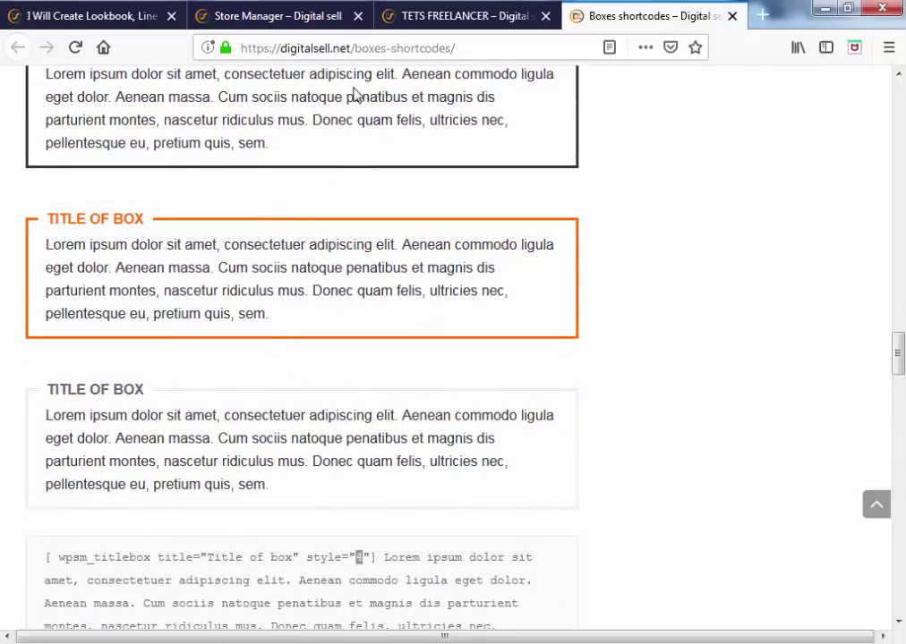
- Replace the product's Description with the copied wpsm_titlebox shortcode and remove the space after its opening bracket
{"action": "left_click", "coordinate": [289, 20]}
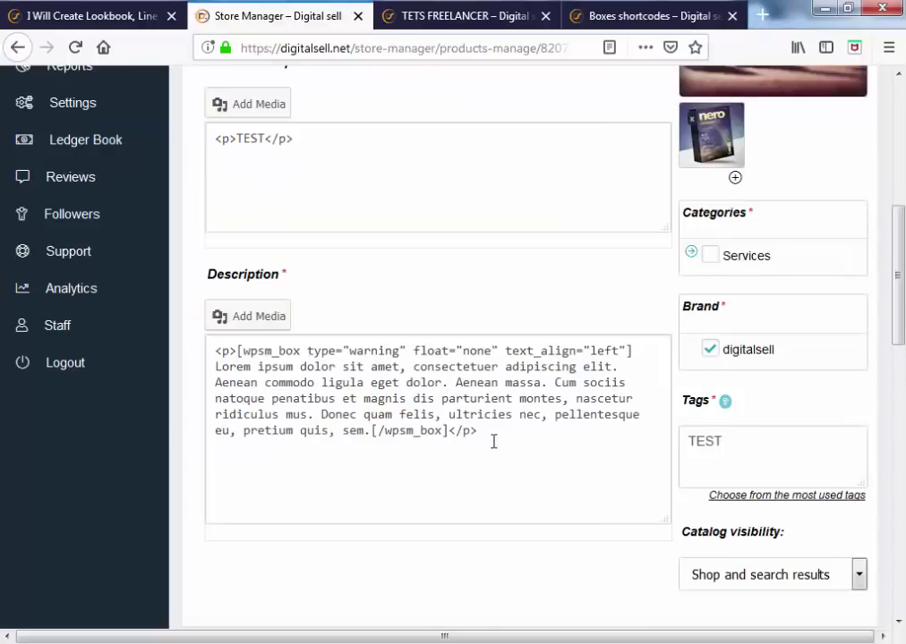
{"action": "left_click_drag", "start_coordinate": [493, 441], "coordinate": [217, 352]}
{"action": "right_click", "coordinate": [239, 365]}
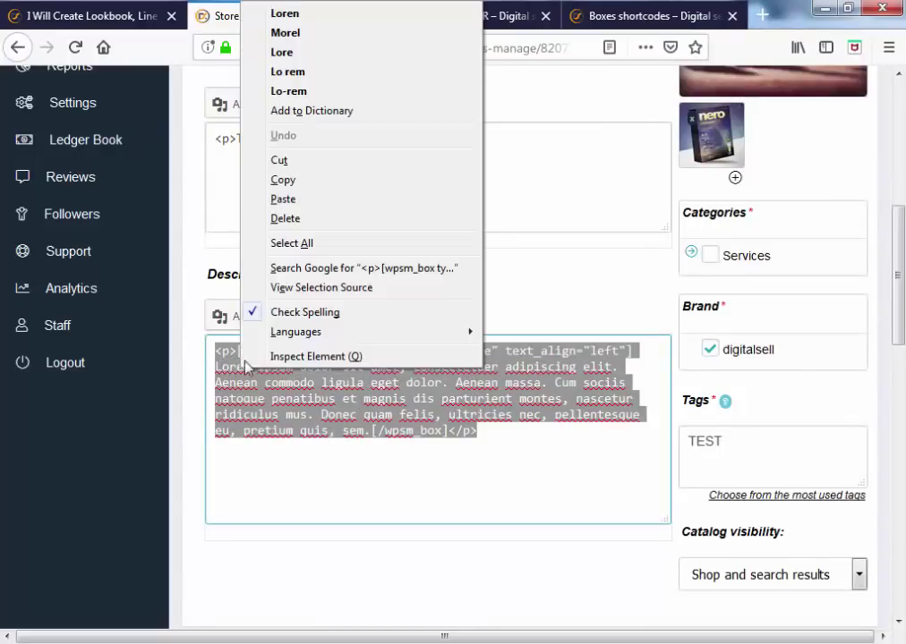
{"action": "left_click", "coordinate": [283, 201]}
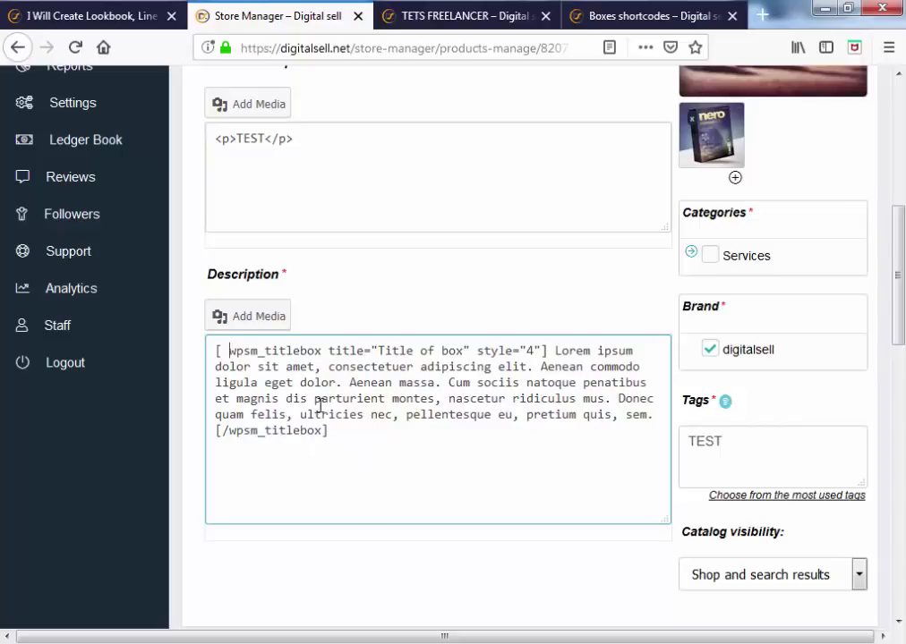
{"action": "key", "text": "BackSpace"}
{"action": "key", "text": "BackSpace"}
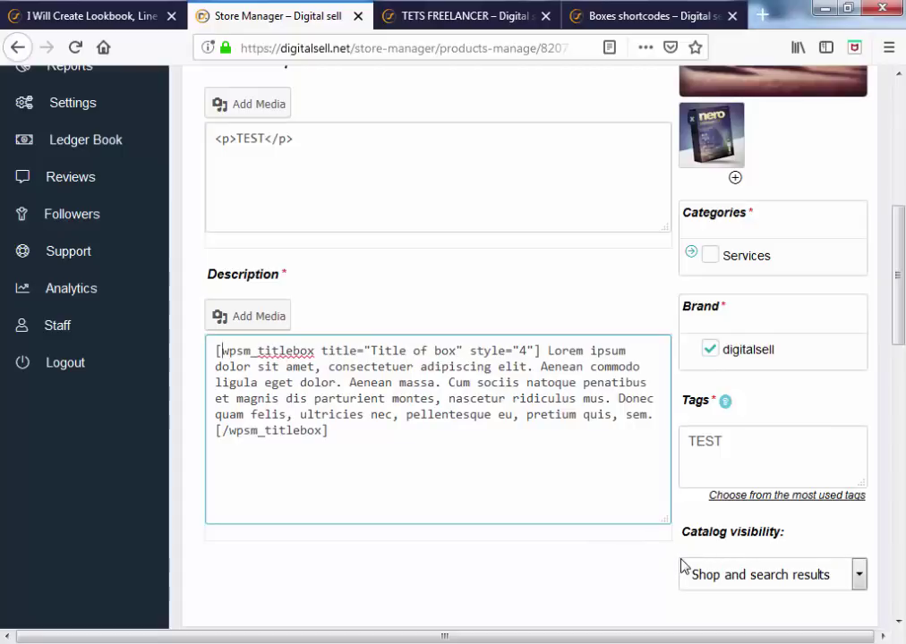
- Submit the product with the titlebox shortcode, then reload its public page and inspect the description text
{"action": "scroll", "coordinate": [681, 568], "scroll_direction": "down", "scroll_amount": 3}
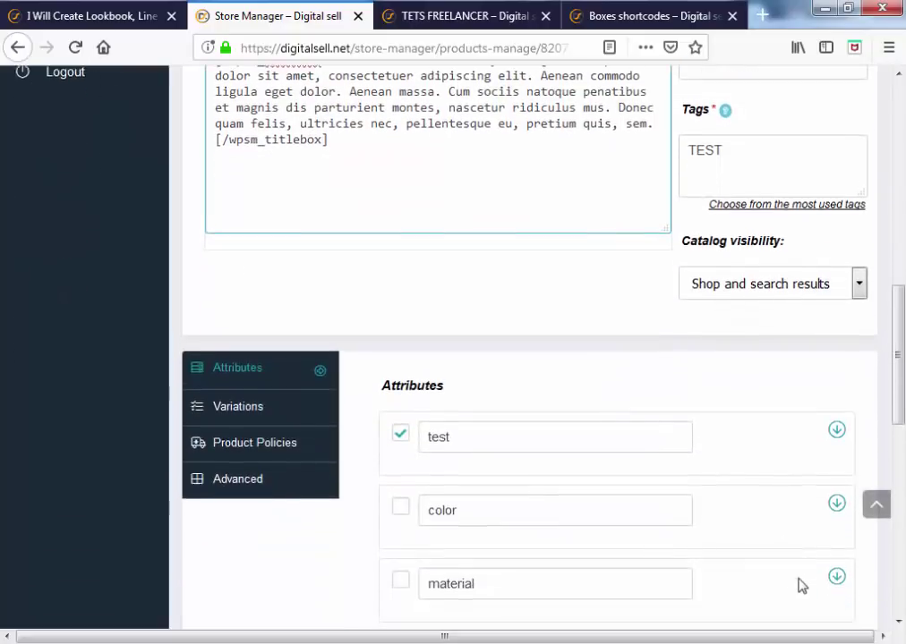
{"action": "scroll", "coordinate": [806, 587], "scroll_direction": "down", "scroll_amount": 4}
{"action": "left_click", "coordinate": [818, 592]}
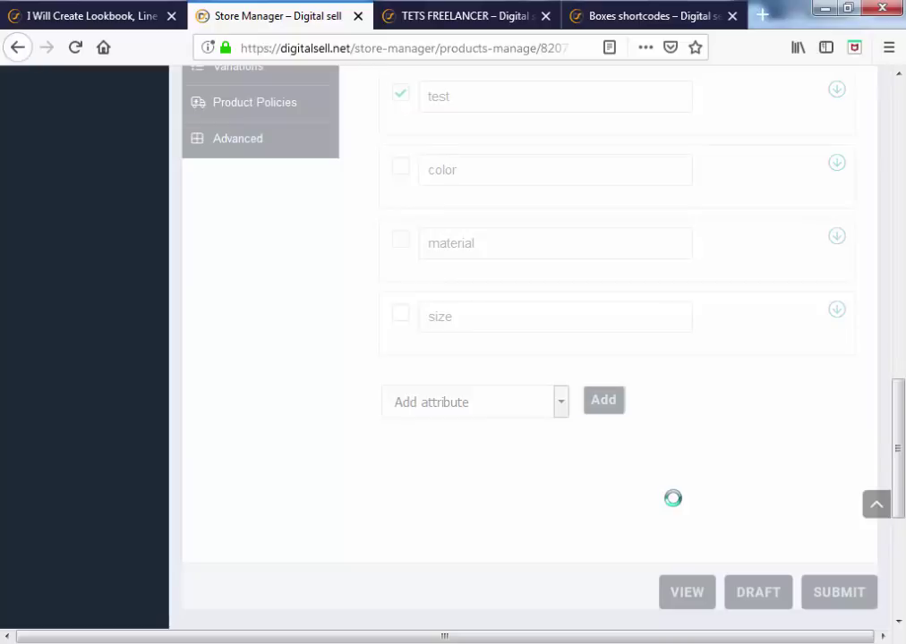
{"action": "left_click", "coordinate": [471, 27]}
{"action": "left_click", "coordinate": [77, 48]}
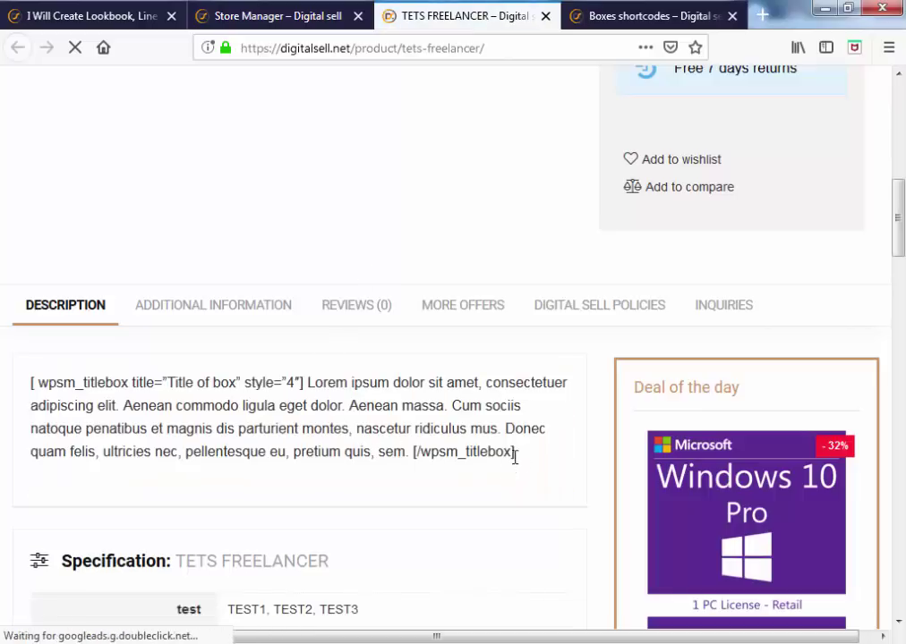
{"action": "left_click_drag", "start_coordinate": [514, 456], "coordinate": [32, 383]}
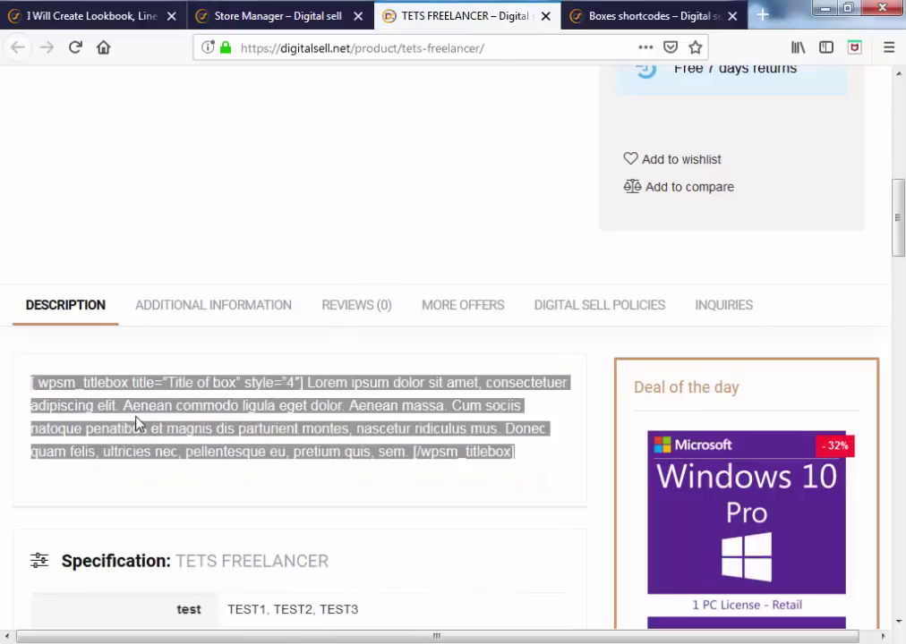
{"action": "left_click", "coordinate": [157, 408]}
- Delete the space between the opening bracket and wpsm_titlebox in the saved Description, and submit the product again
{"action": "left_click", "coordinate": [257, 16]}
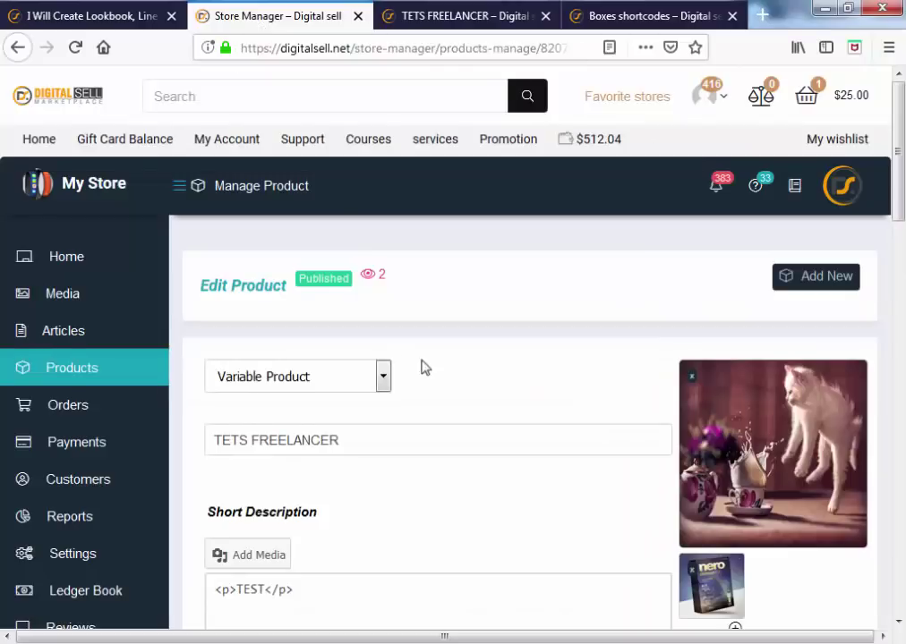
{"action": "scroll", "coordinate": [398, 405], "scroll_direction": "down", "scroll_amount": 4}
{"action": "left_click", "coordinate": [249, 442]}
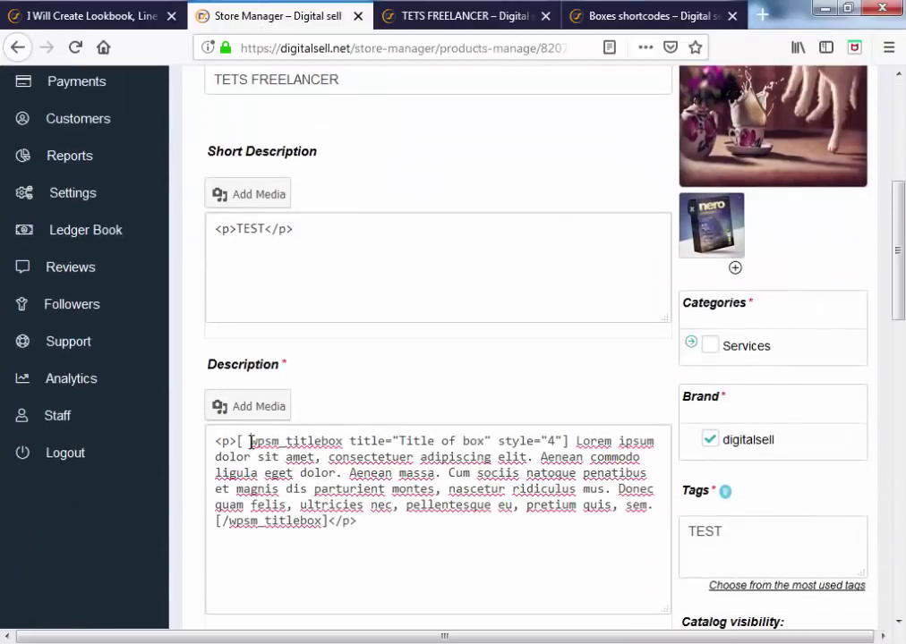
{"action": "key", "text": "BackSpace"}
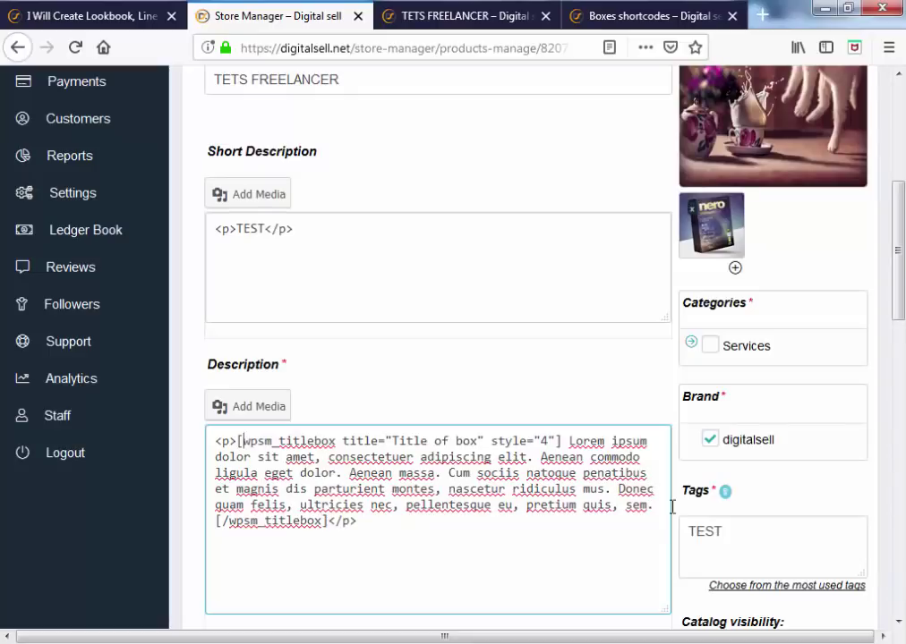
{"action": "scroll", "coordinate": [678, 528], "scroll_direction": "down", "scroll_amount": 10}
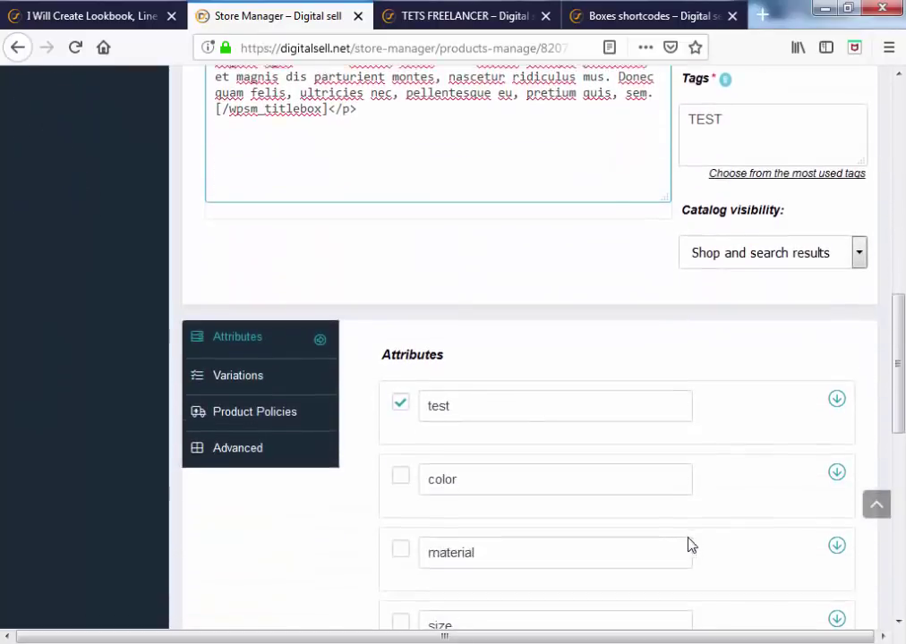
{"action": "scroll", "coordinate": [761, 555], "scroll_direction": "down", "scroll_amount": 3}
{"action": "left_click", "coordinate": [819, 509]}
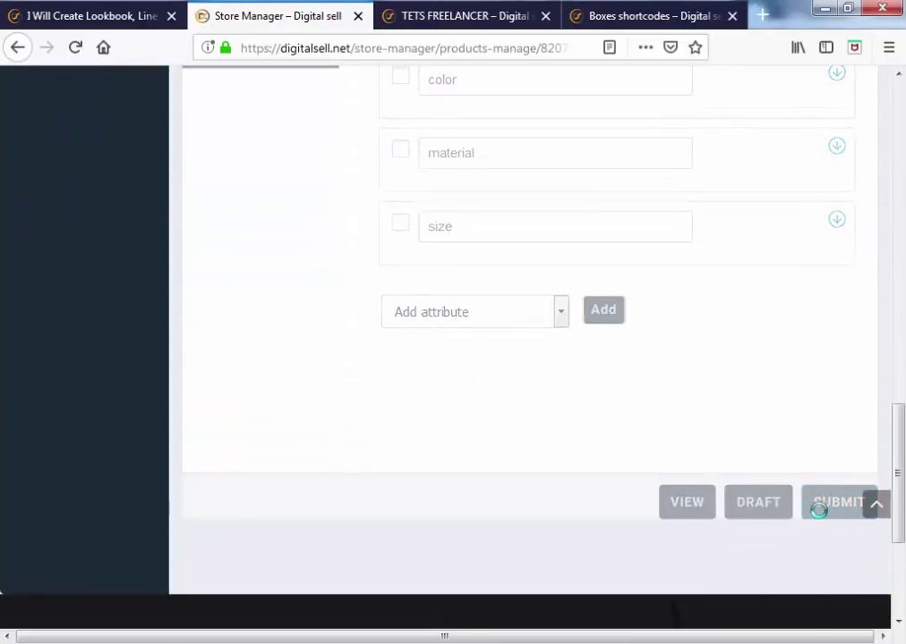
- Reload the TETS FREELANCER public page and inspect the title box's heading and body text in the description
{"action": "key", "text": "ctrl+Tab"}
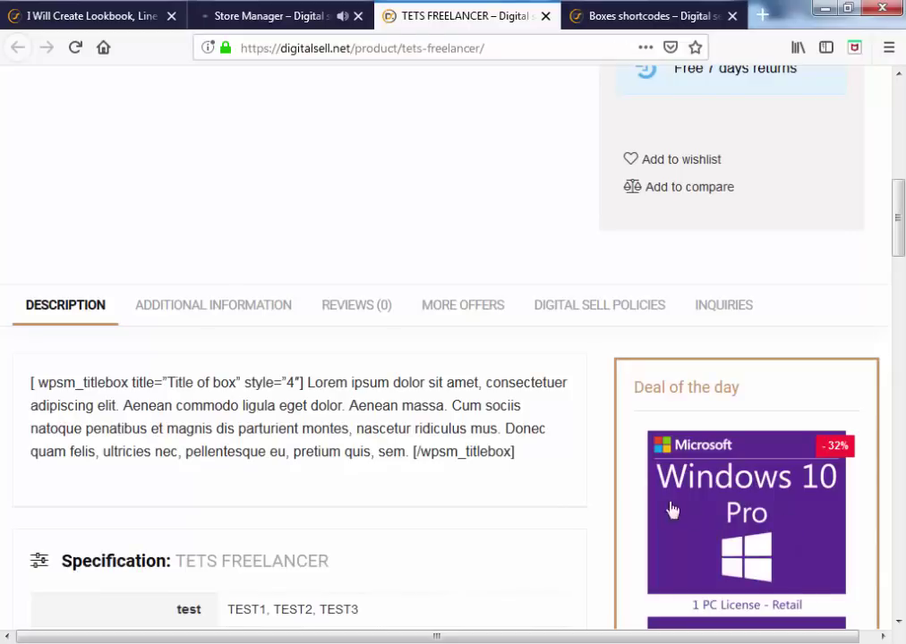
{"action": "left_click", "coordinate": [76, 48]}
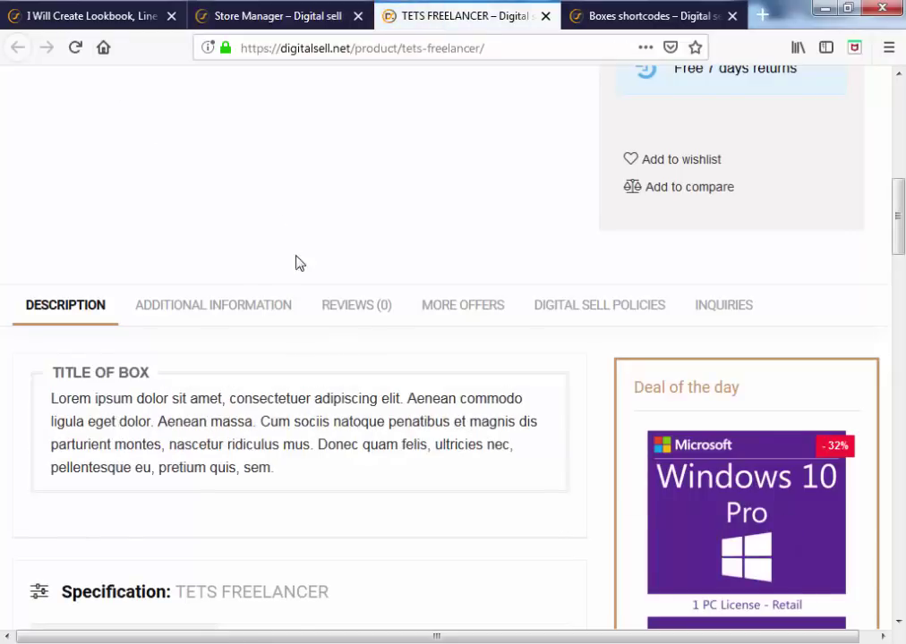
{"action": "left_click_drag", "start_coordinate": [276, 474], "coordinate": [51, 395]}
{"action": "left_click", "coordinate": [119, 372]}
- Highlight the title value and the style number of the wpsm_titlebox shortcode in the product's Description
{"action": "left_click", "coordinate": [286, 22]}
{"action": "scroll", "coordinate": [439, 427], "scroll_direction": "down", "scroll_amount": 5}
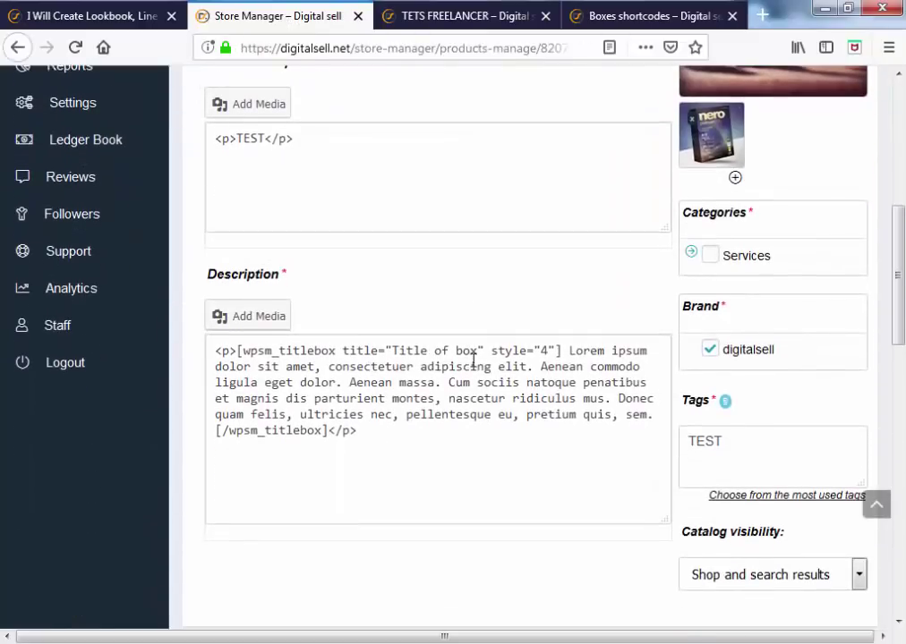
{"action": "left_click_drag", "start_coordinate": [478, 352], "coordinate": [396, 347]}
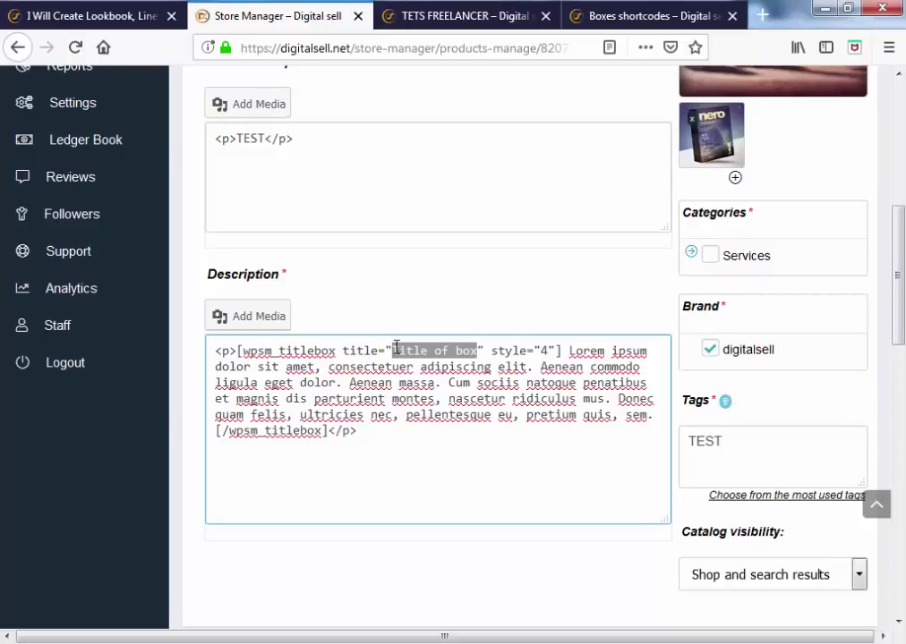
{"action": "left_click", "coordinate": [545, 351]}
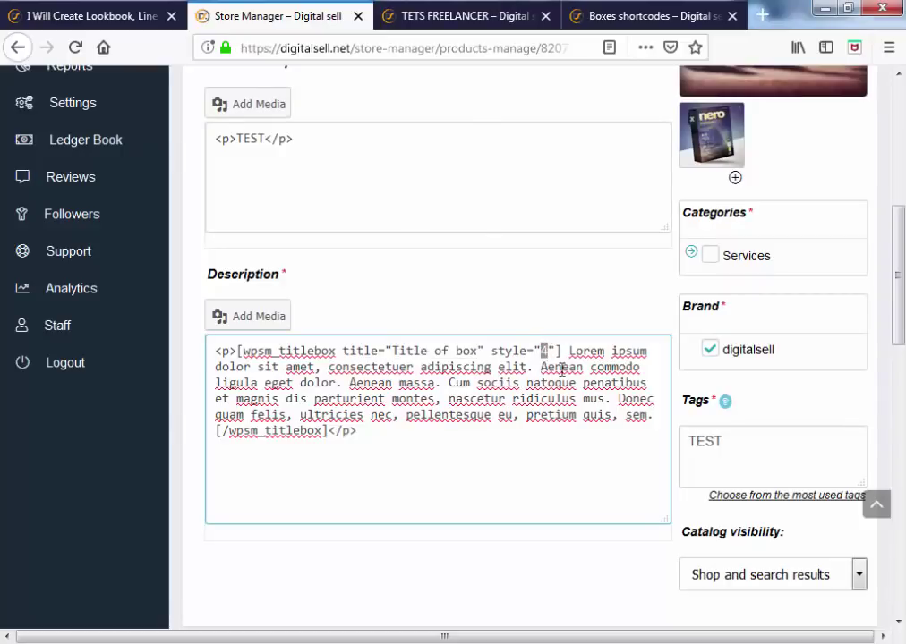
- Highlight the body text of the wpsm_titlebox shortcode in the product's Description, and set its style value to 2
{"action": "left_click_drag", "start_coordinate": [575, 354], "coordinate": [651, 412]}
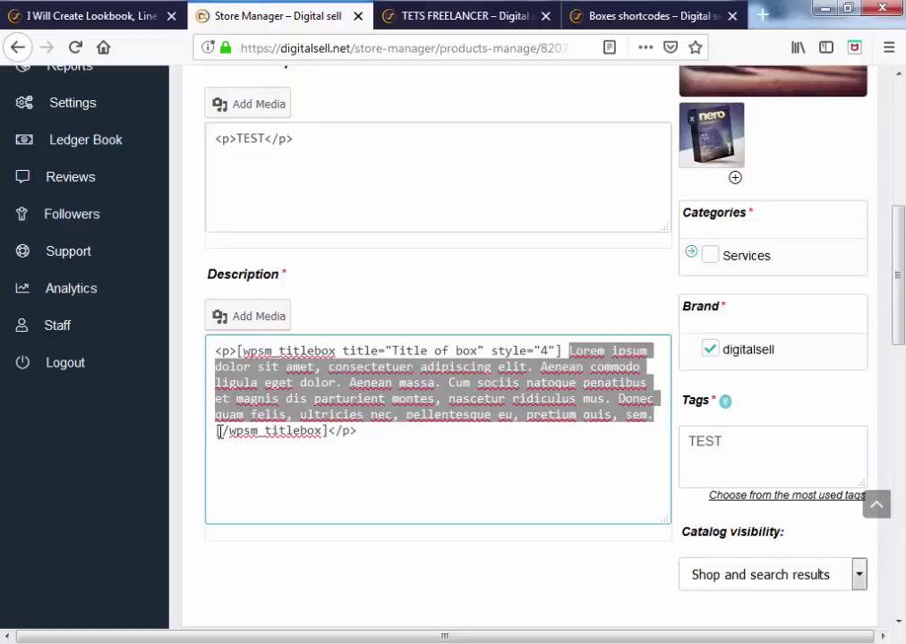
{"action": "left_click", "coordinate": [542, 351]}
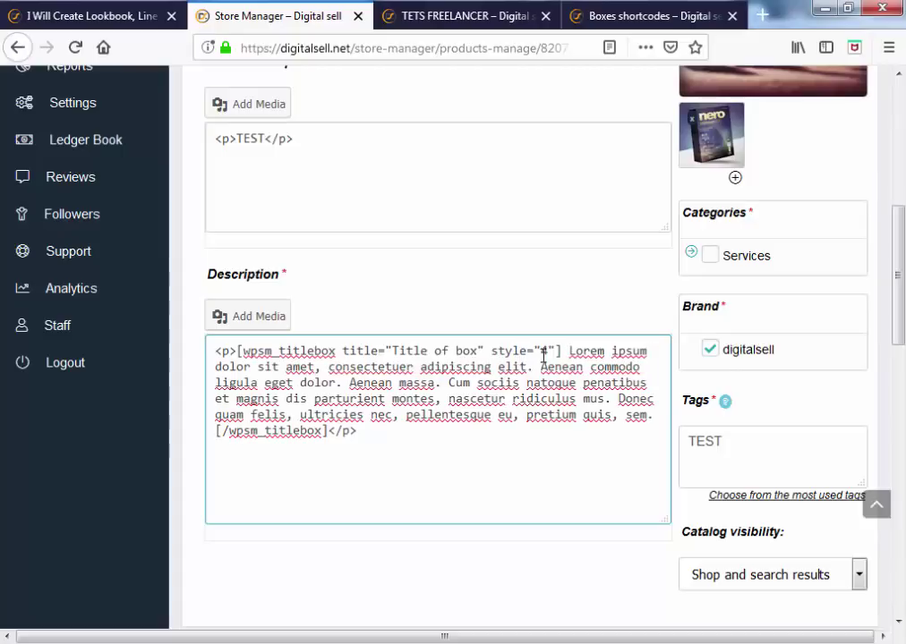
{"action": "double_click", "coordinate": [543, 350]}
{"action": "type", "text": "2"}
{"action": "scroll", "coordinate": [662, 555], "scroll_direction": "down", "scroll_amount": 10}
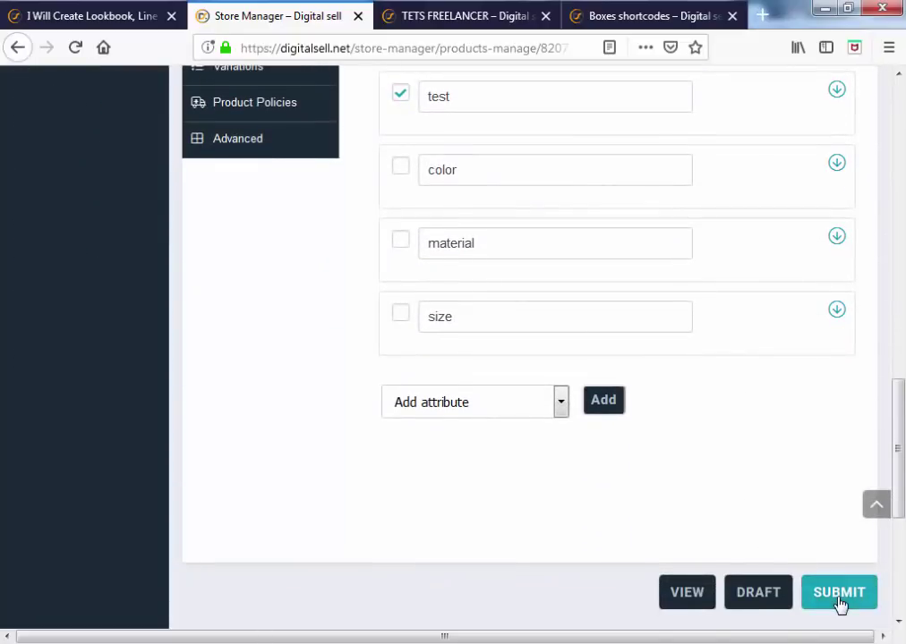
- Change the title value in the wpsm_titlebox shortcode to "Title of box TEST" and submit the product
{"action": "scroll", "coordinate": [623, 437], "scroll_direction": "up", "scroll_amount": 5}
{"action": "scroll", "coordinate": [616, 430], "scroll_direction": "up", "scroll_amount": 1}
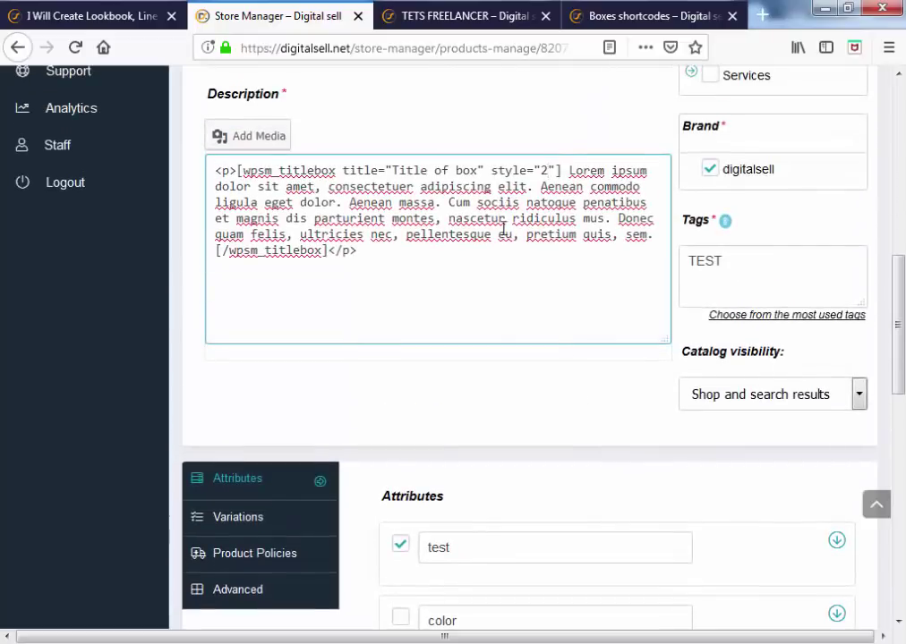
{"action": "left_click", "coordinate": [479, 171]}
{"action": "type", "text": "TEST"}
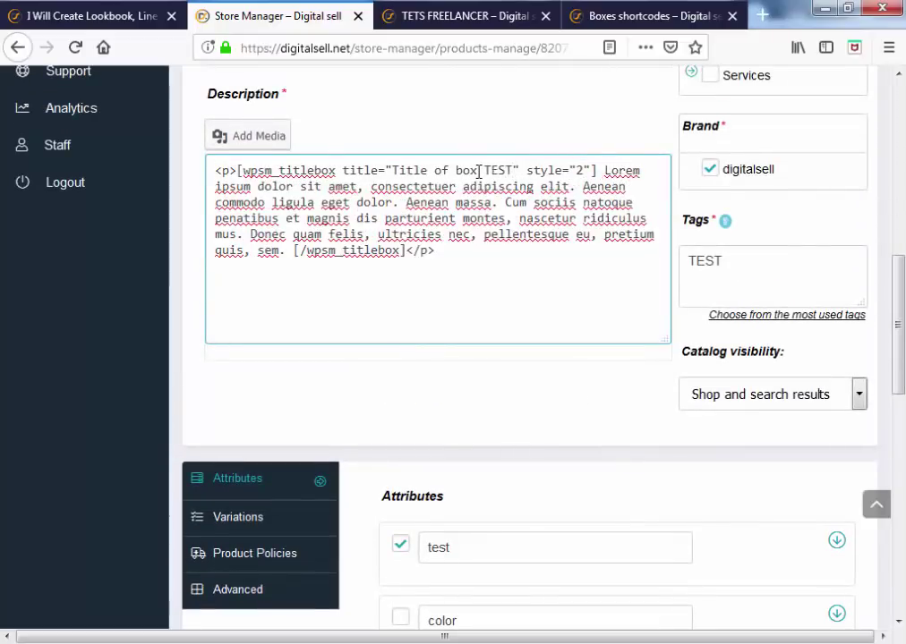
{"action": "scroll", "coordinate": [728, 435], "scroll_direction": "down", "scroll_amount": 5}
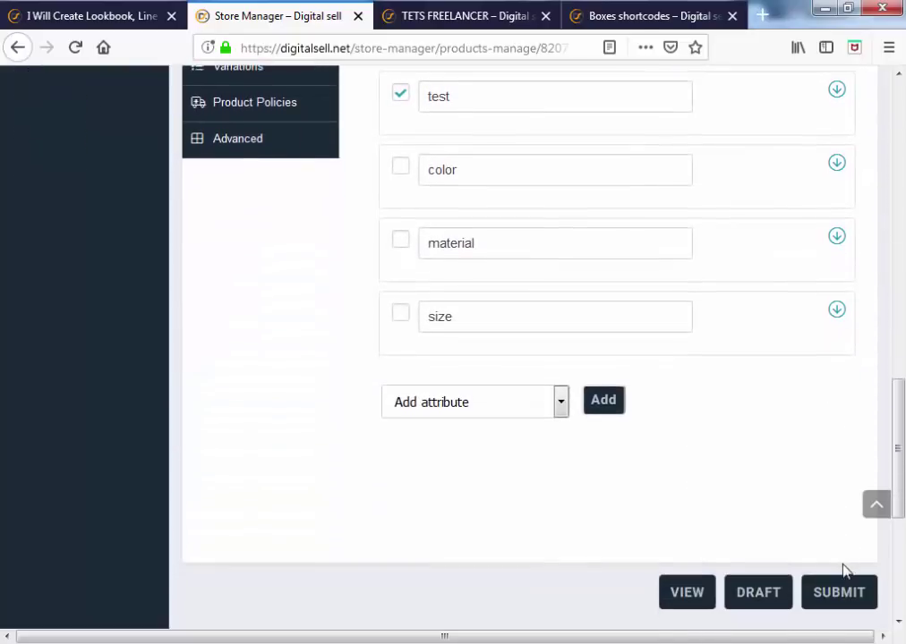
{"action": "left_click", "coordinate": [842, 593]}
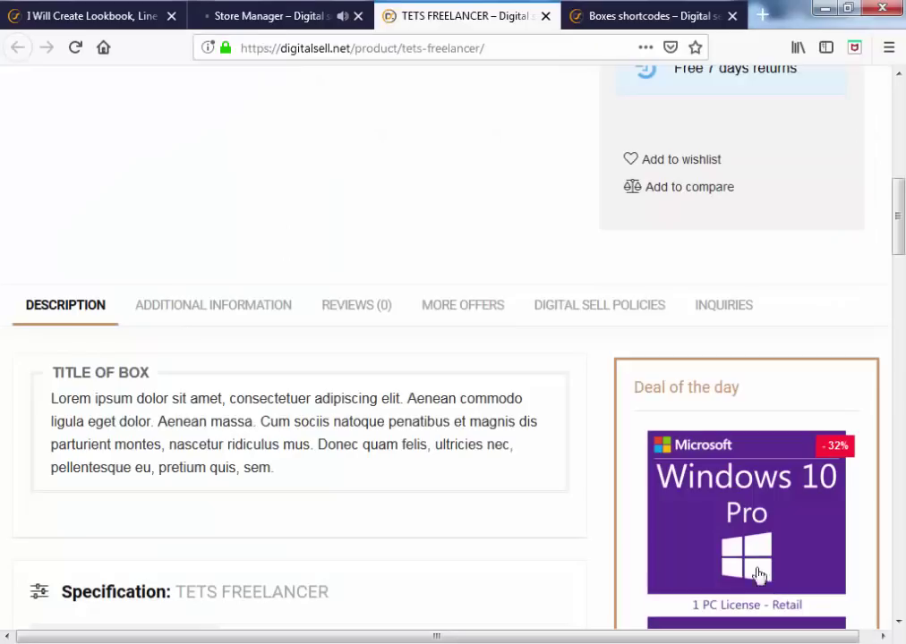
- Reload the public TETS FREELANCER page and inspect the title box's border, heading and body text
{"action": "key", "text": "ctrl+Tab"}
{"action": "left_click", "coordinate": [76, 48]}
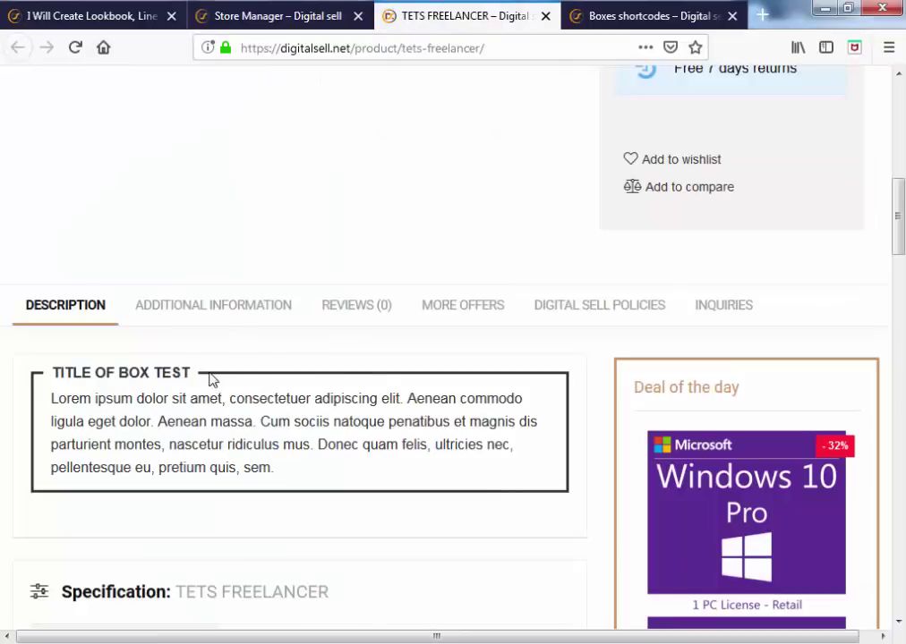
{"action": "left_click_drag", "start_coordinate": [190, 376], "coordinate": [56, 374]}
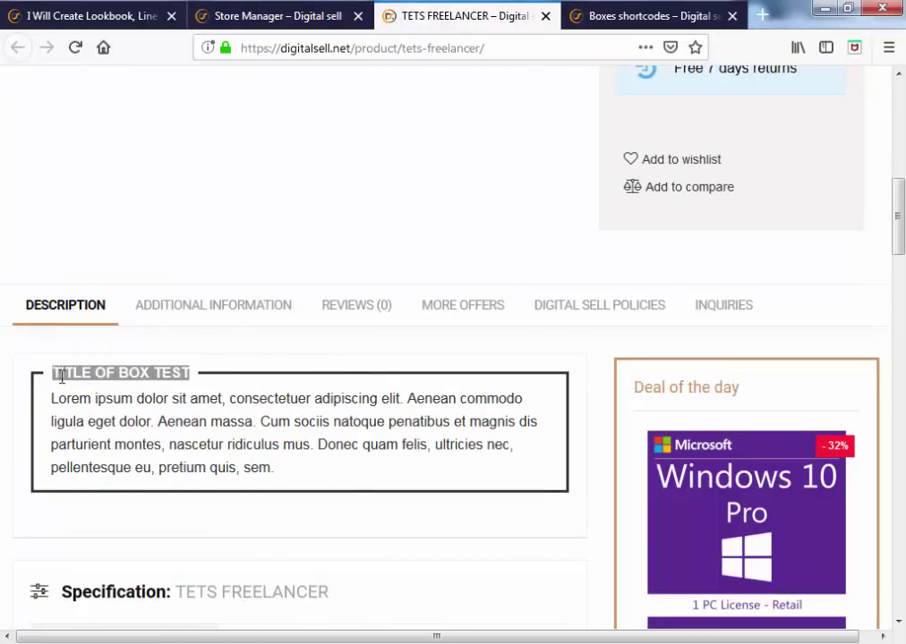
{"action": "left_click", "coordinate": [170, 386]}
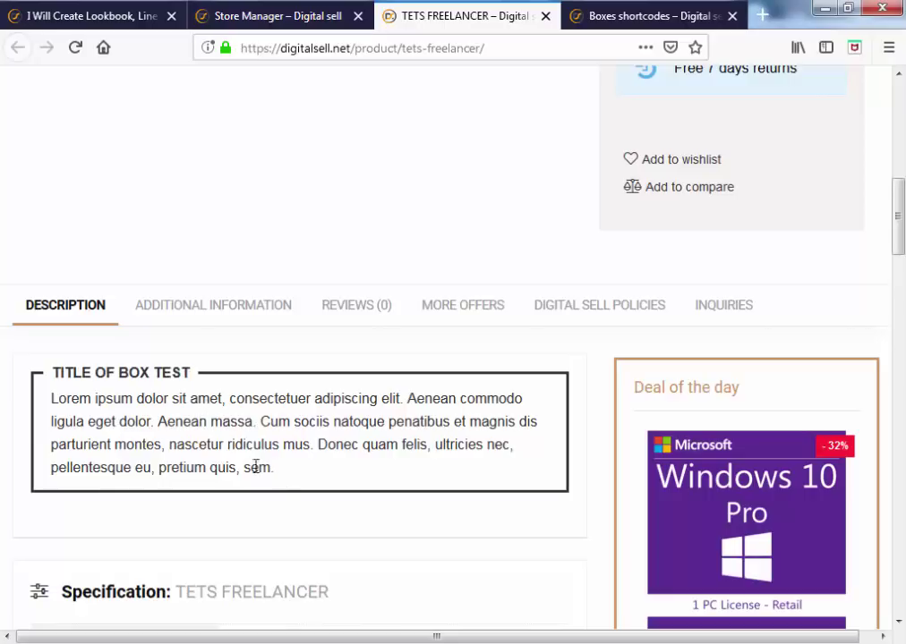
{"action": "left_click_drag", "start_coordinate": [274, 467], "coordinate": [58, 398]}
{"action": "scroll", "coordinate": [279, 418], "scroll_direction": "down", "scroll_amount": 1}
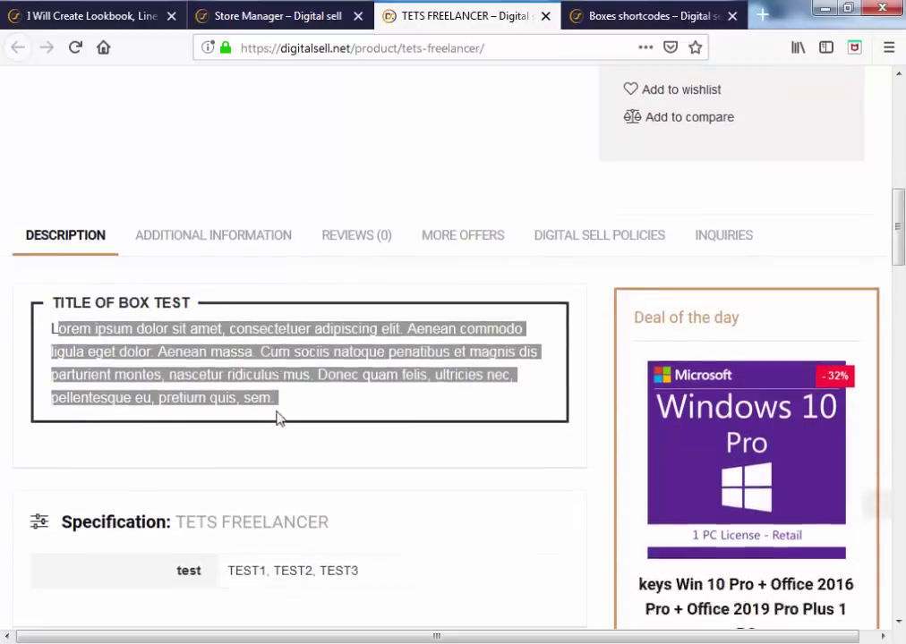
{"action": "scroll", "coordinate": [279, 418], "scroll_direction": "down", "scroll_amount": 1}
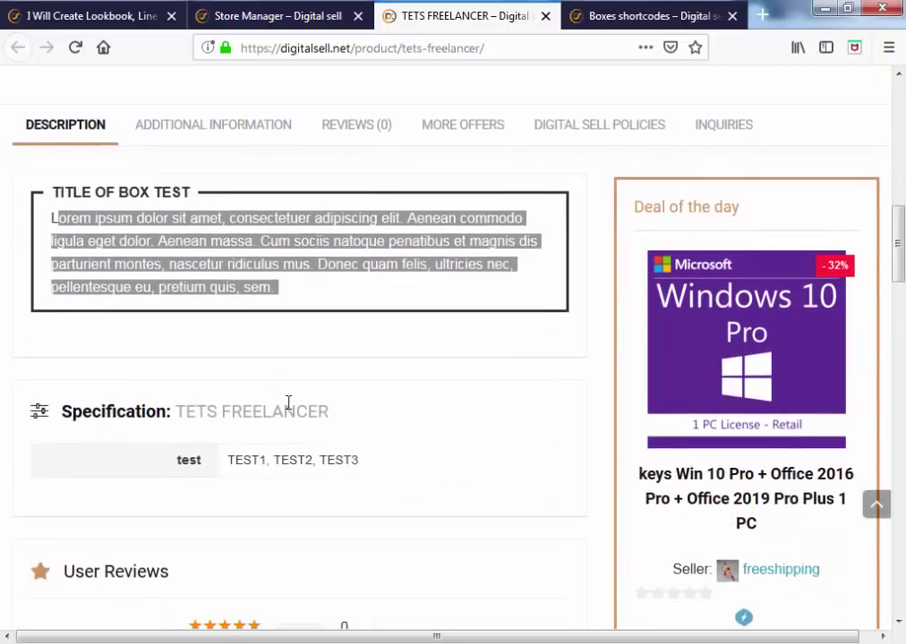
- Examine the icon boxes and color boxes on the Boxes shortcodes page, highlighting the type value "warning" in the wpsm_box sample code
{"action": "left_click", "coordinate": [593, 20]}
{"action": "scroll", "coordinate": [125, 439], "scroll_direction": "down", "scroll_amount": 2}
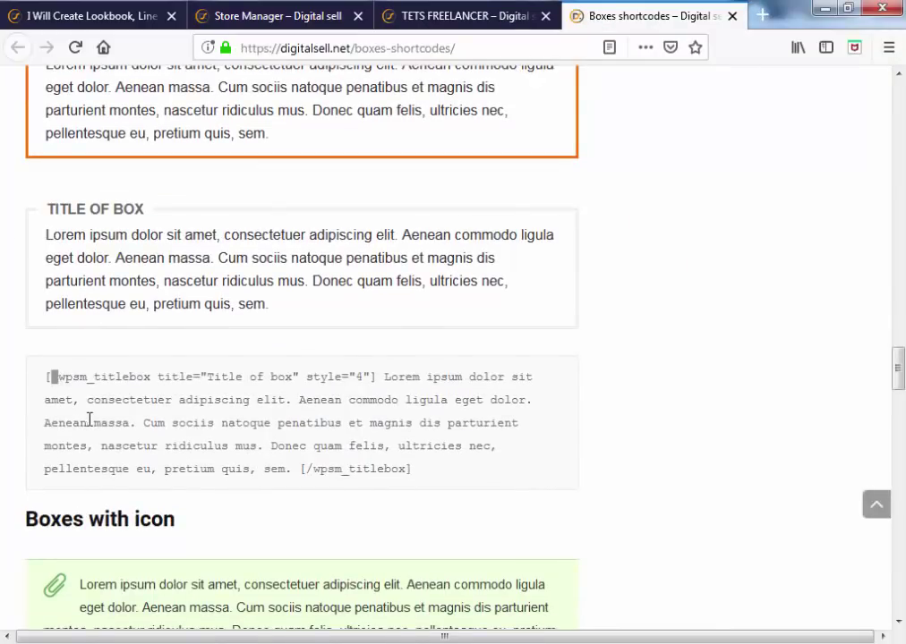
{"action": "scroll", "coordinate": [165, 416], "scroll_direction": "down", "scroll_amount": 2}
{"action": "scroll", "coordinate": [166, 420], "scroll_direction": "down", "scroll_amount": 1}
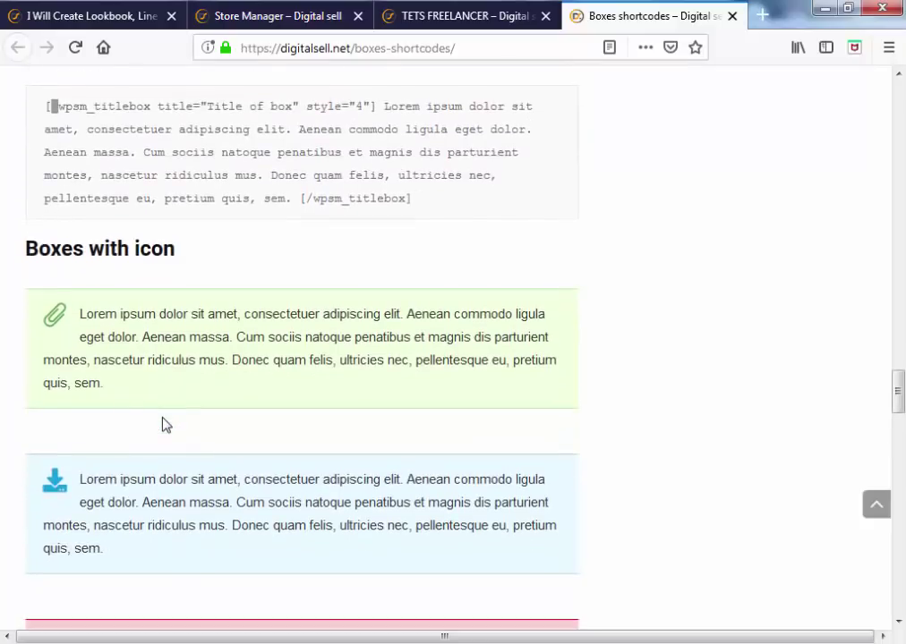
{"action": "scroll", "coordinate": [166, 424], "scroll_direction": "down", "scroll_amount": 1}
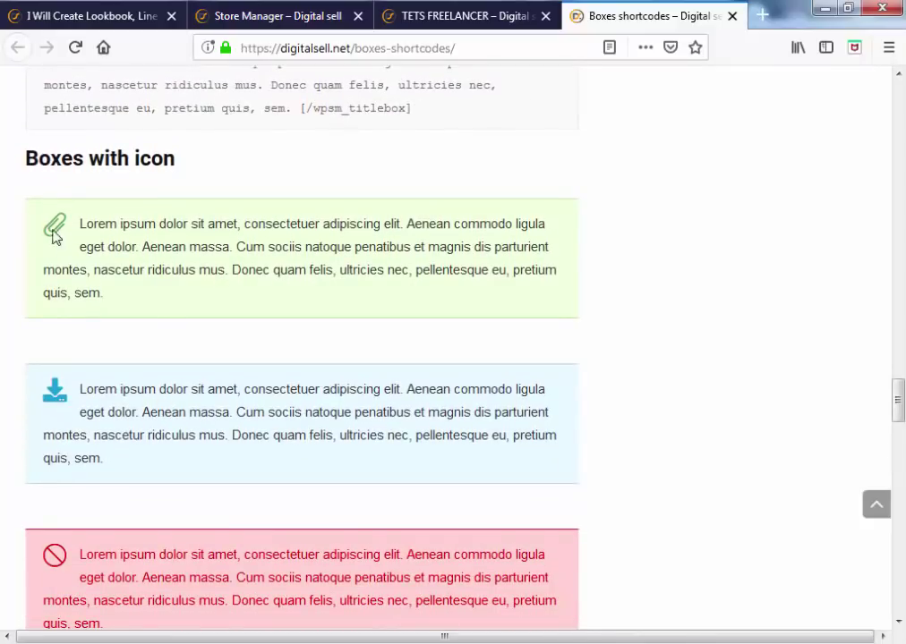
{"action": "scroll", "coordinate": [159, 358], "scroll_direction": "down", "scroll_amount": 5}
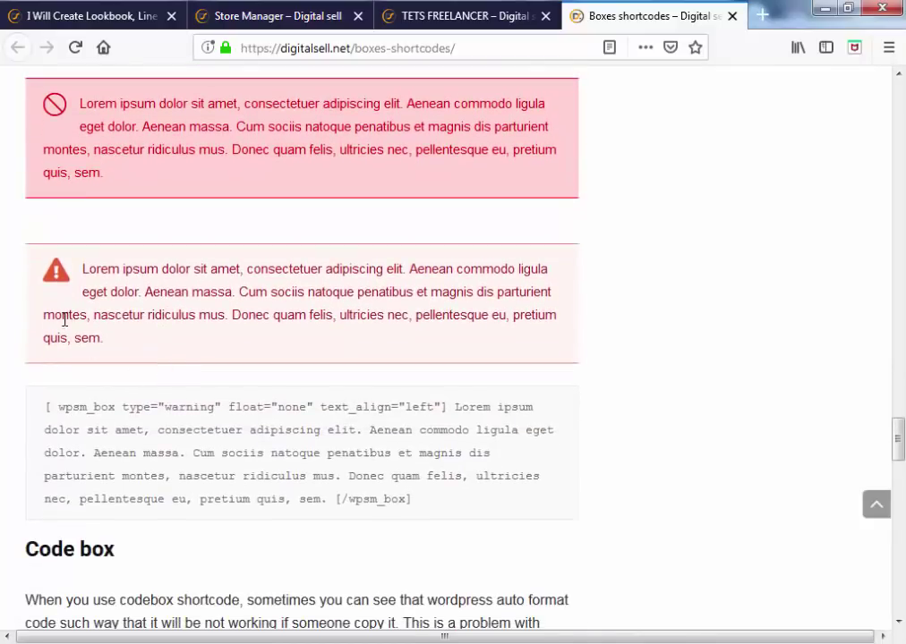
{"action": "scroll", "coordinate": [101, 358], "scroll_direction": "down", "scroll_amount": 2}
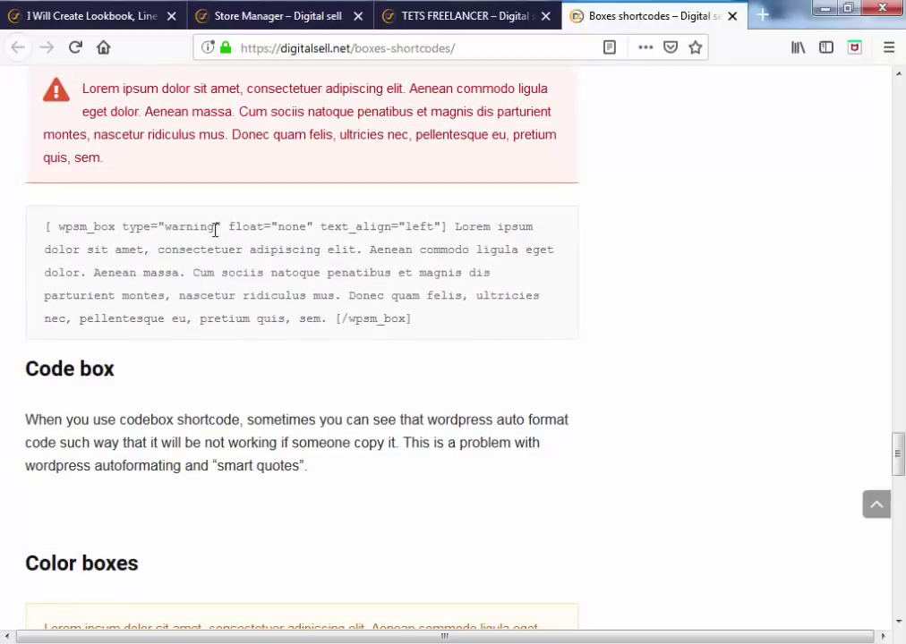
{"action": "left_click_drag", "start_coordinate": [214, 228], "coordinate": [164, 225]}
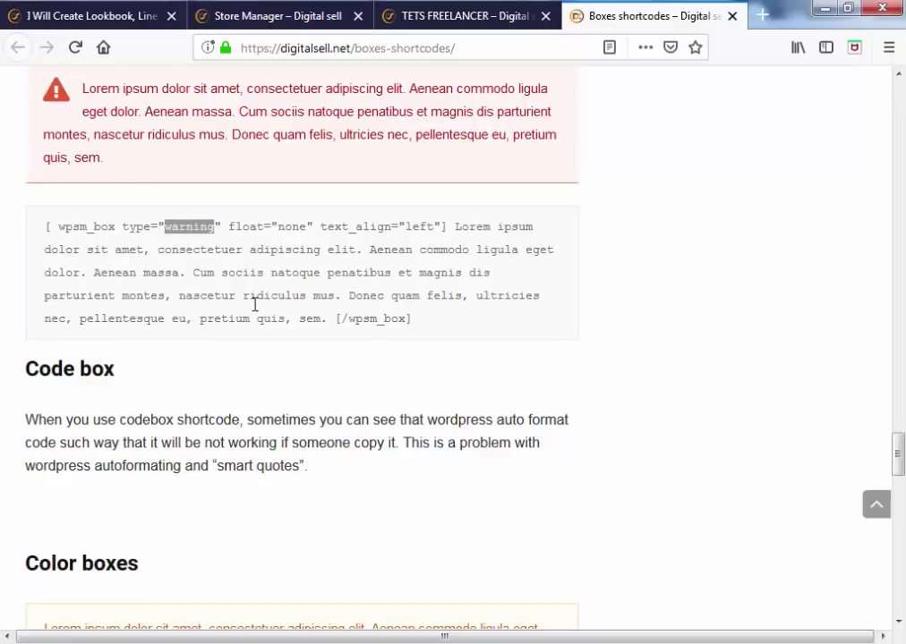
{"action": "scroll", "coordinate": [251, 312], "scroll_direction": "down", "scroll_amount": 4}
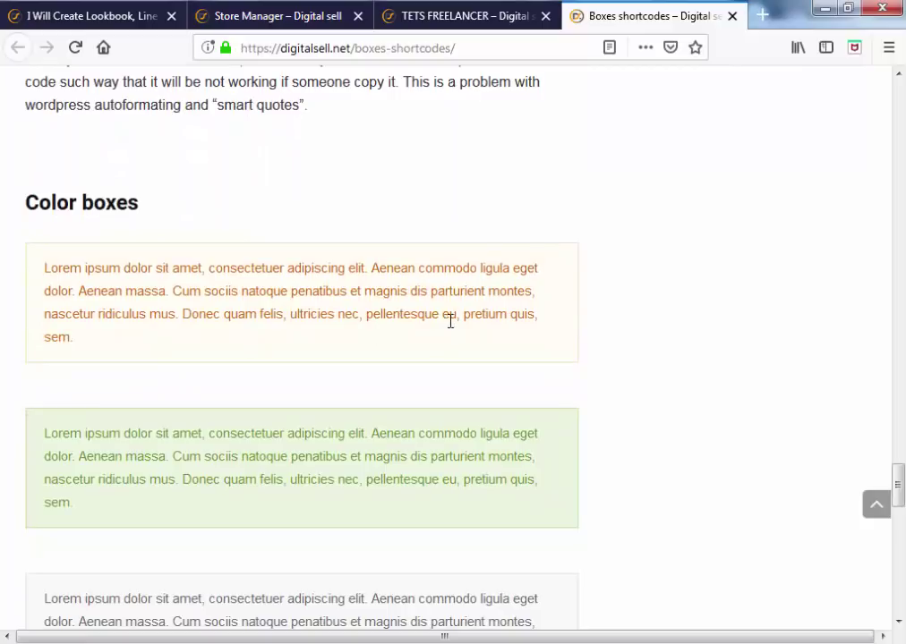
{"action": "scroll", "coordinate": [413, 345], "scroll_direction": "down", "scroll_amount": 3}
{"action": "scroll", "coordinate": [363, 348], "scroll_direction": "down", "scroll_amount": 8}
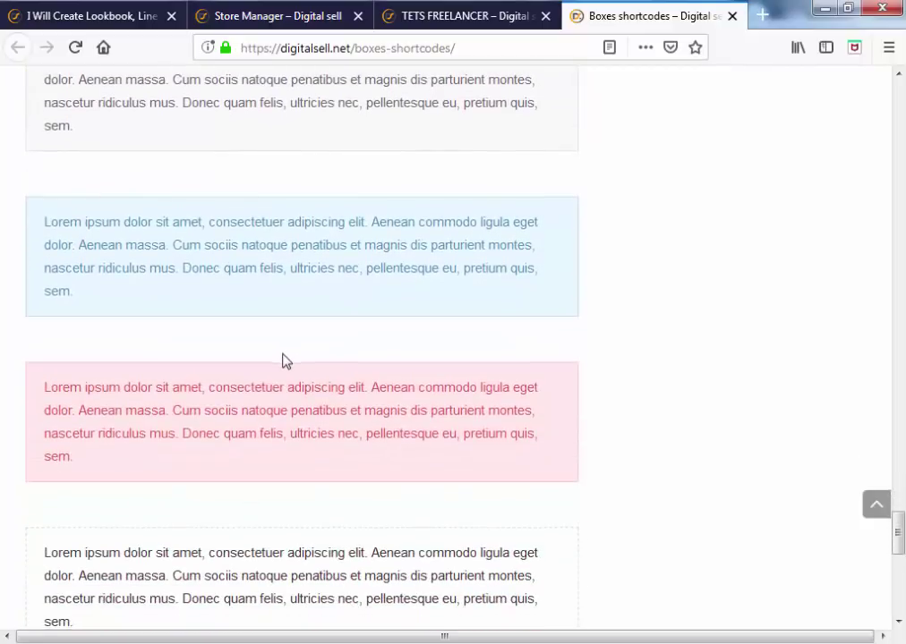
{"action": "scroll", "coordinate": [298, 368], "scroll_direction": "down", "scroll_amount": 2}
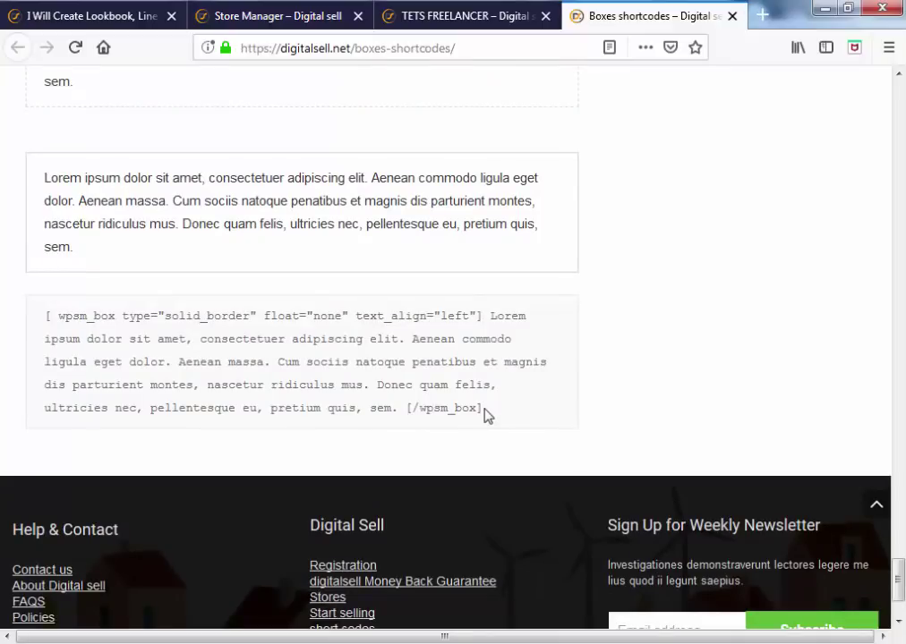
- Copy the price table shortcode on the Boxes shortcodes page, from the opening wpsm_price_table tag through the Premium plan's orange Buy Now button
{"action": "left_click", "coordinate": [877, 508]}
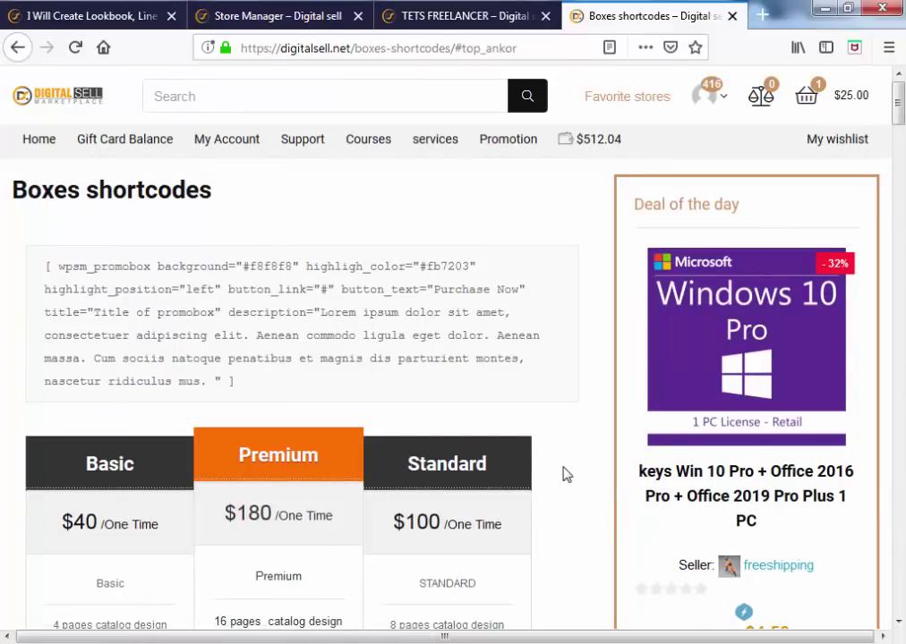
{"action": "scroll", "coordinate": [563, 469], "scroll_direction": "down", "scroll_amount": 2}
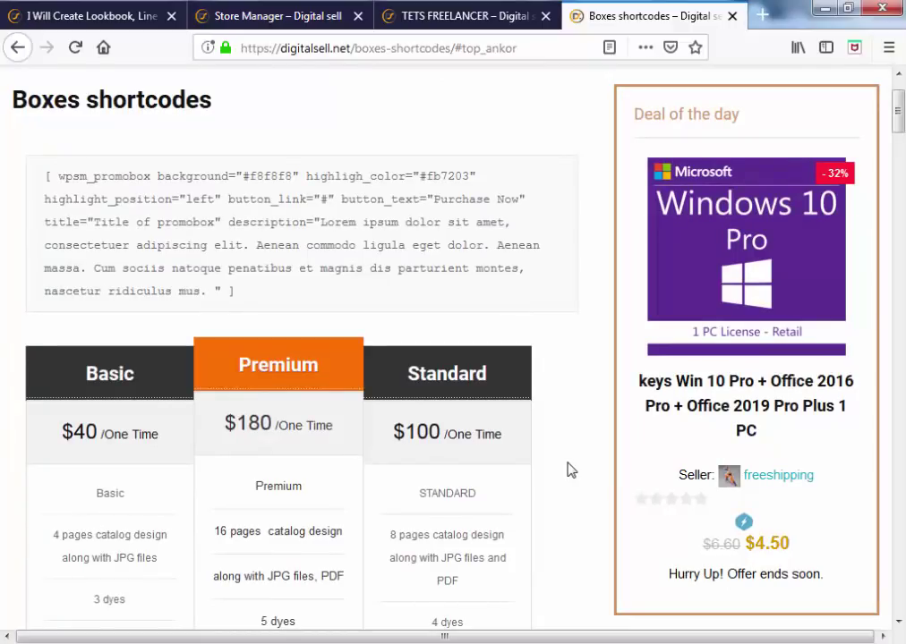
{"action": "scroll", "coordinate": [573, 477], "scroll_direction": "down", "scroll_amount": 8}
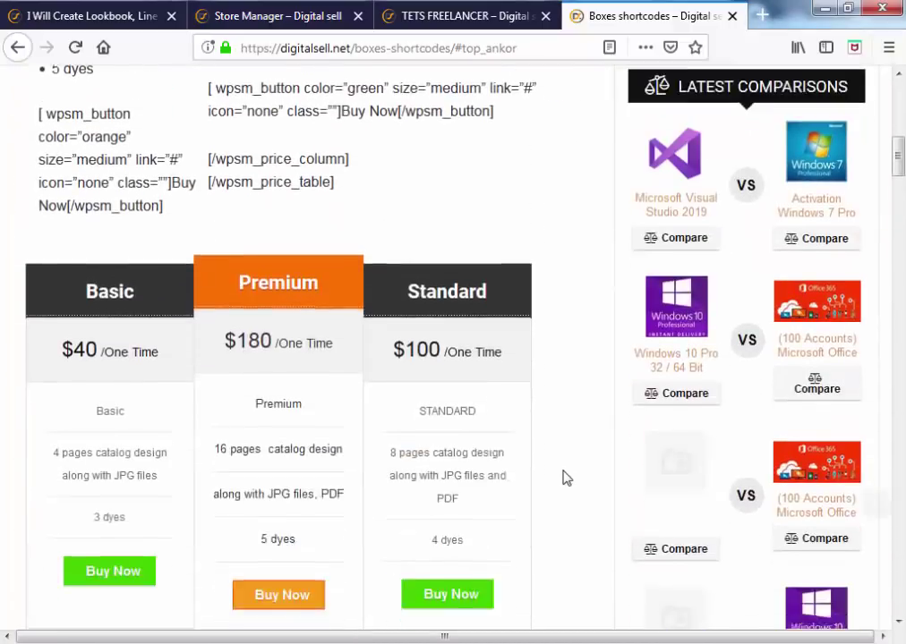
{"action": "scroll", "coordinate": [305, 394], "scroll_direction": "up", "scroll_amount": 2}
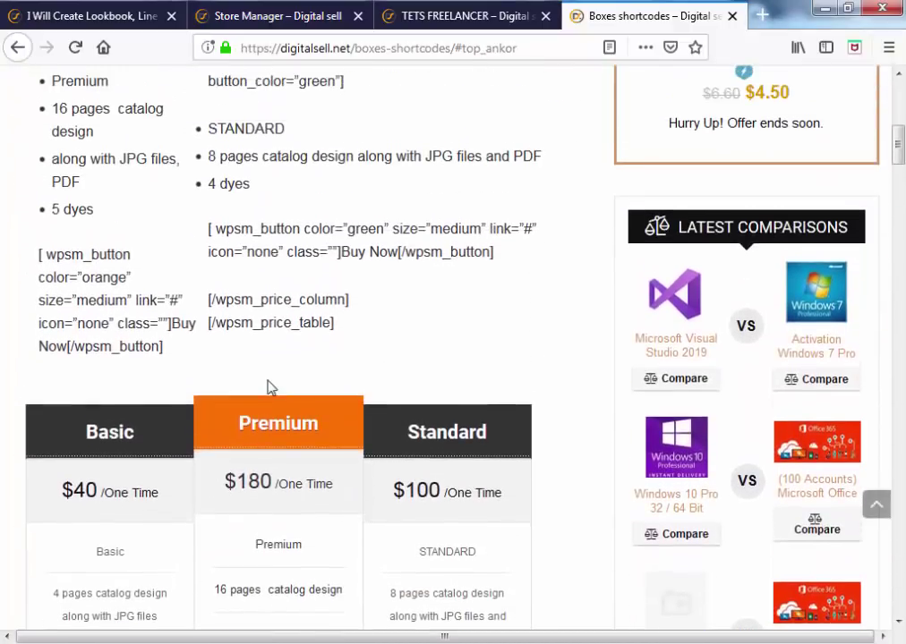
{"action": "left_click_drag", "start_coordinate": [176, 348], "coordinate": [28, 242]}
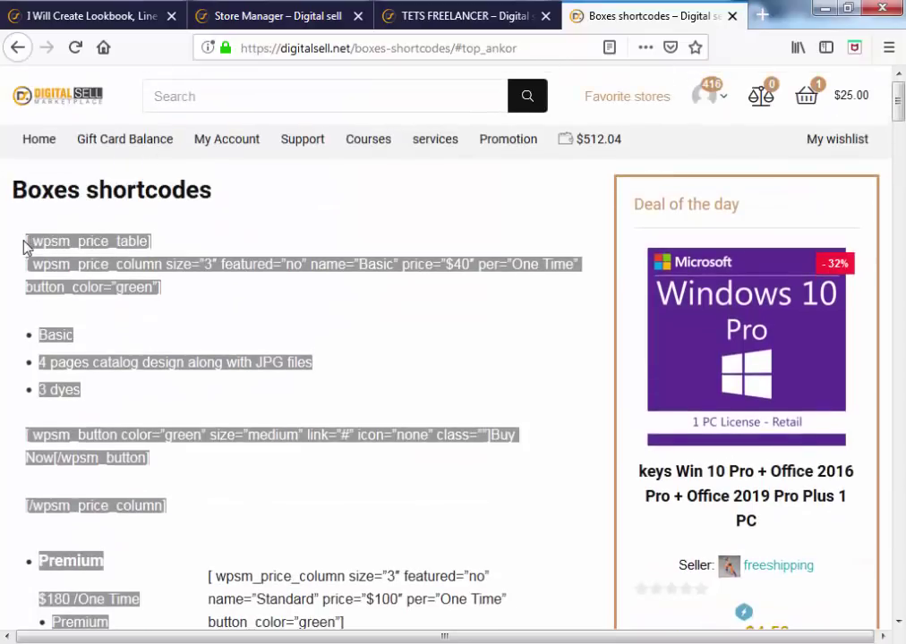
{"action": "right_click", "coordinate": [71, 242]}
{"action": "left_click", "coordinate": [82, 255]}
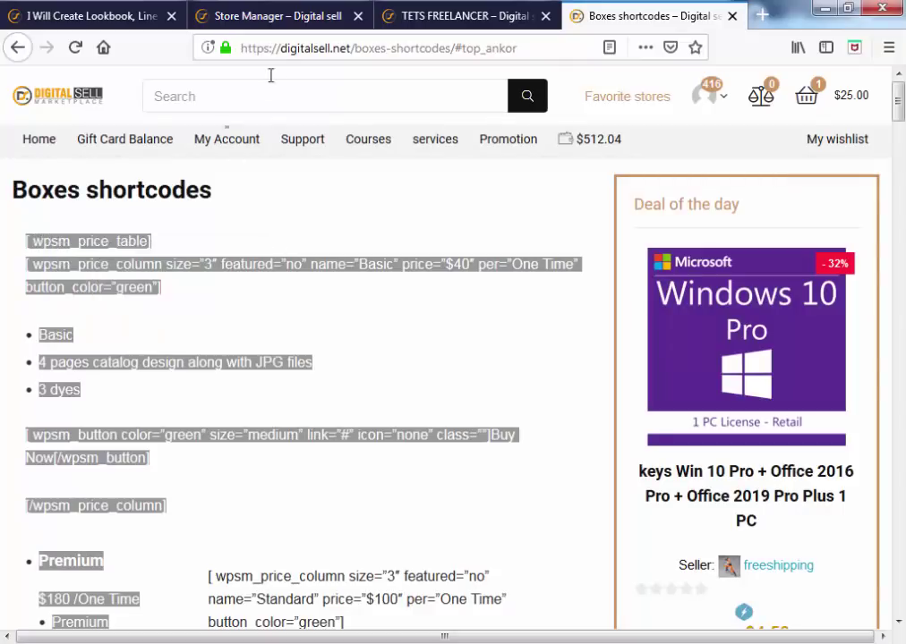
- Replace the whole Description of the TETS FREELANCER product in the Store Manager with the copied price table shortcode
{"action": "left_click", "coordinate": [290, 22]}
{"action": "scroll", "coordinate": [406, 408], "scroll_direction": "down", "scroll_amount": 5}
{"action": "scroll", "coordinate": [393, 447], "scroll_direction": "down", "scroll_amount": 1}
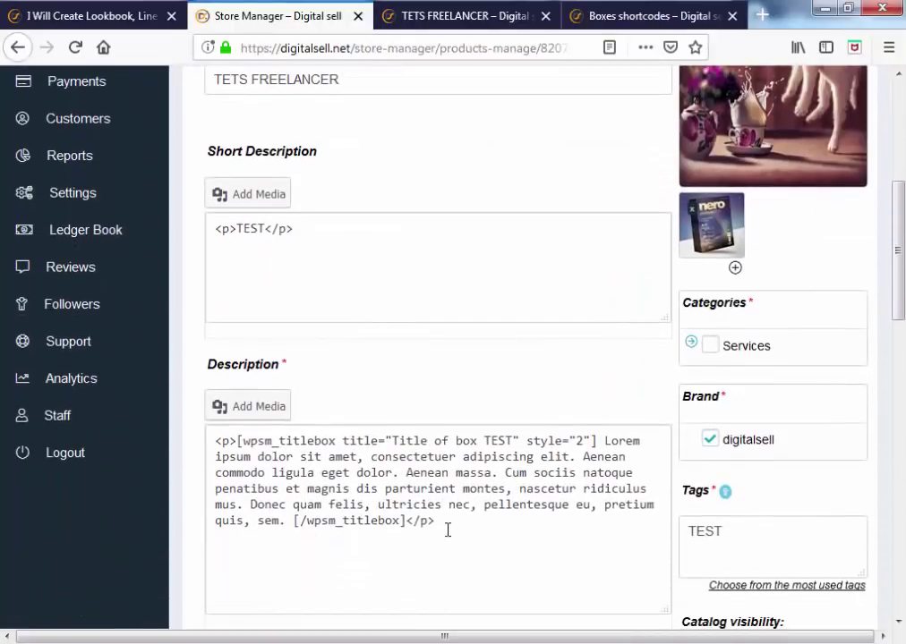
{"action": "left_click_drag", "start_coordinate": [447, 530], "coordinate": [192, 446]}
{"action": "right_click", "coordinate": [267, 466]}
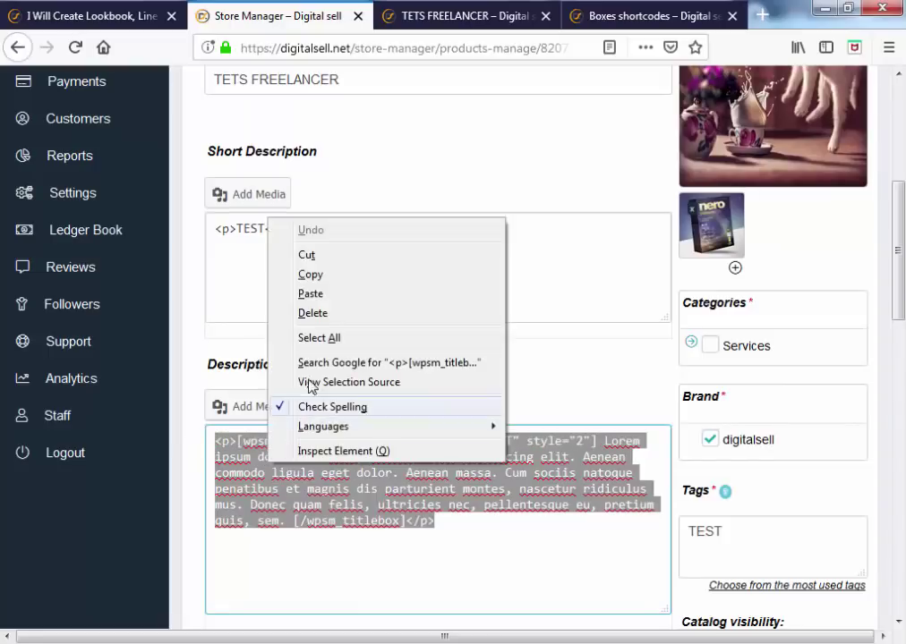
{"action": "left_click", "coordinate": [309, 294]}
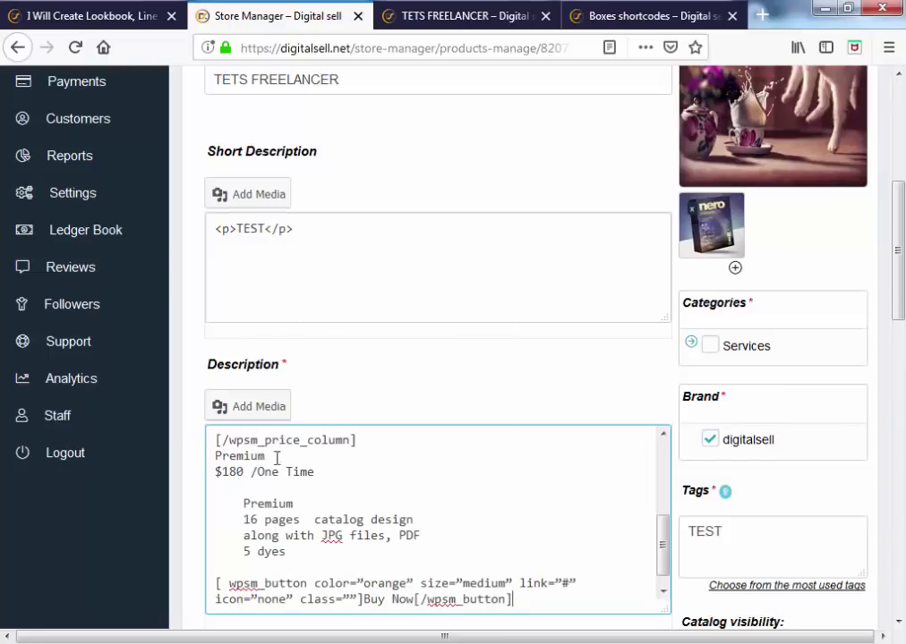
- Delete the space after the opening bracket of the wpsm_price_table, wpsm_price_column and both wpsm_button shortcodes in the Description
{"action": "left_click_drag", "start_coordinate": [663, 556], "coordinate": [663, 443]}
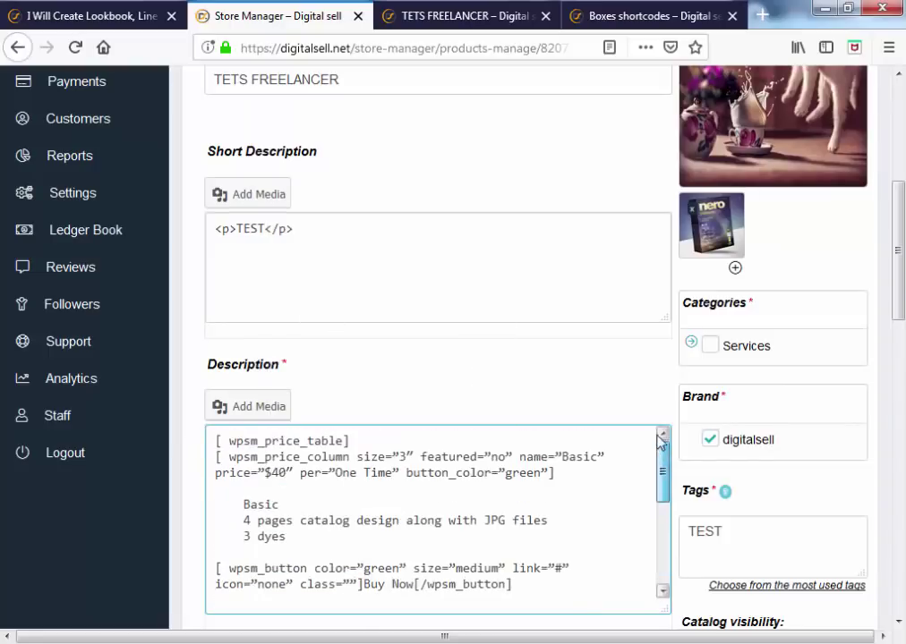
{"action": "left_click", "coordinate": [230, 441]}
{"action": "key", "text": "BackSpace"}
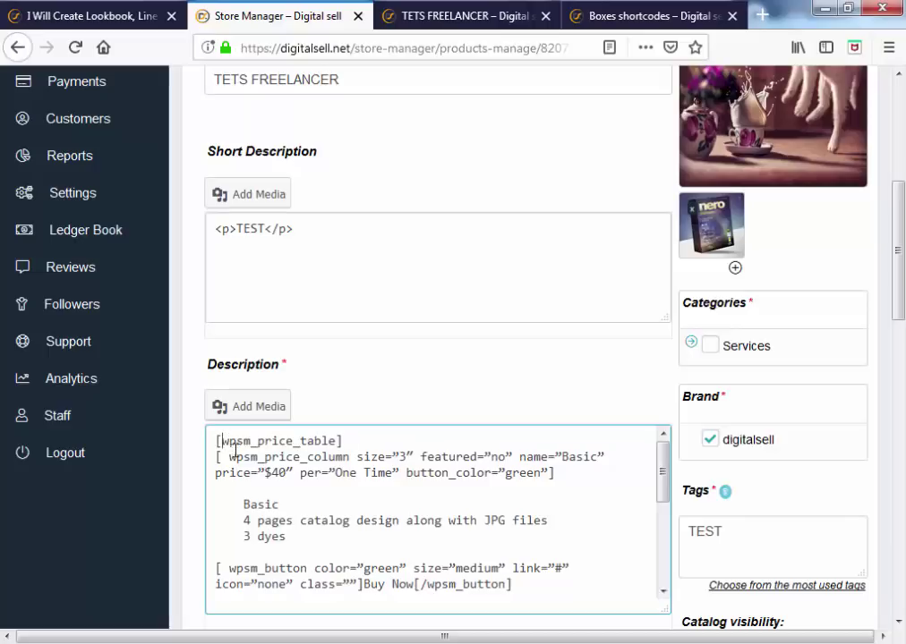
{"action": "left_click", "coordinate": [231, 456]}
{"action": "key", "text": "BackSpace"}
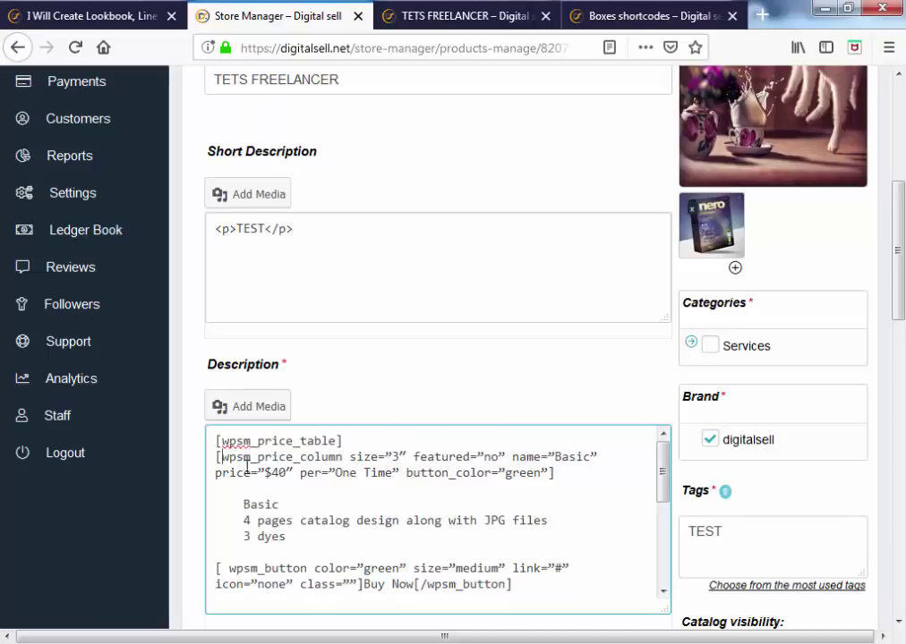
{"action": "left_click", "coordinate": [231, 569]}
{"action": "key", "text": "BackSpace"}
{"action": "scroll", "coordinate": [282, 556], "scroll_direction": "down", "scroll_amount": 5}
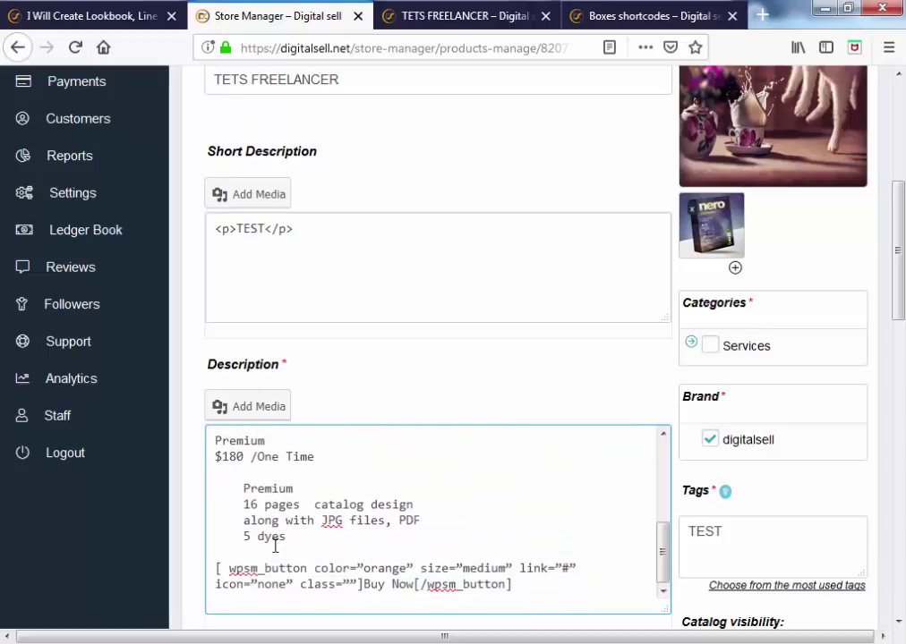
{"action": "left_click", "coordinate": [230, 569]}
{"action": "key", "text": "BackSpace"}
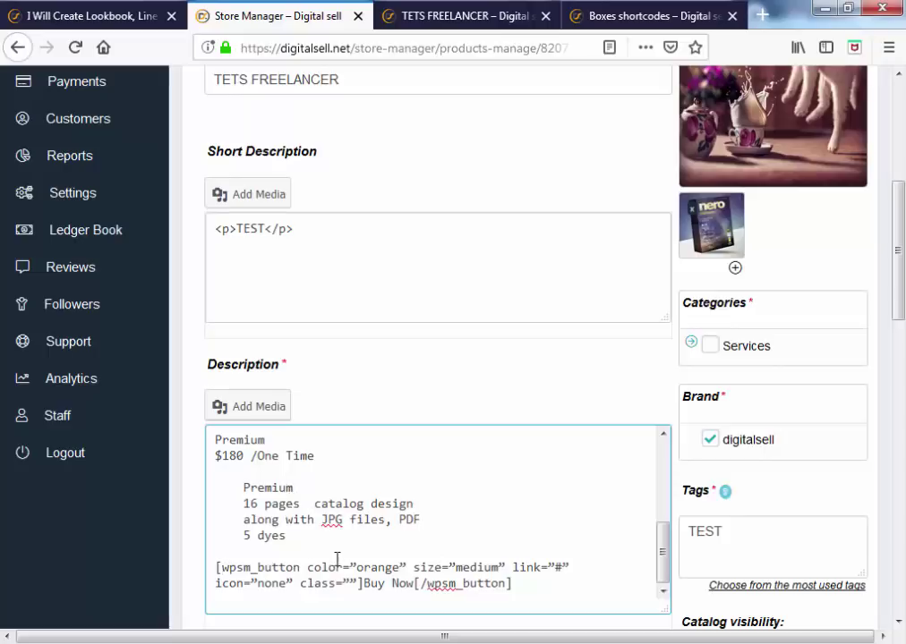
- Review the Premium and Basic plan text in the Description and submit the TETS FREELANCER product with its price table shortcode
{"action": "left_click_drag", "start_coordinate": [359, 535], "coordinate": [237, 488]}
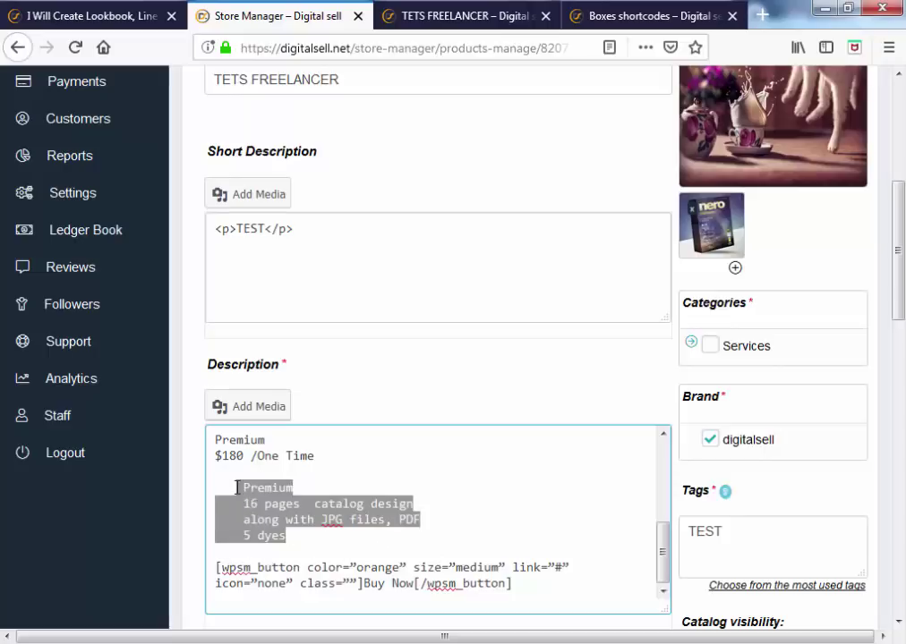
{"action": "scroll", "coordinate": [418, 522], "scroll_direction": "down", "scroll_amount": 3}
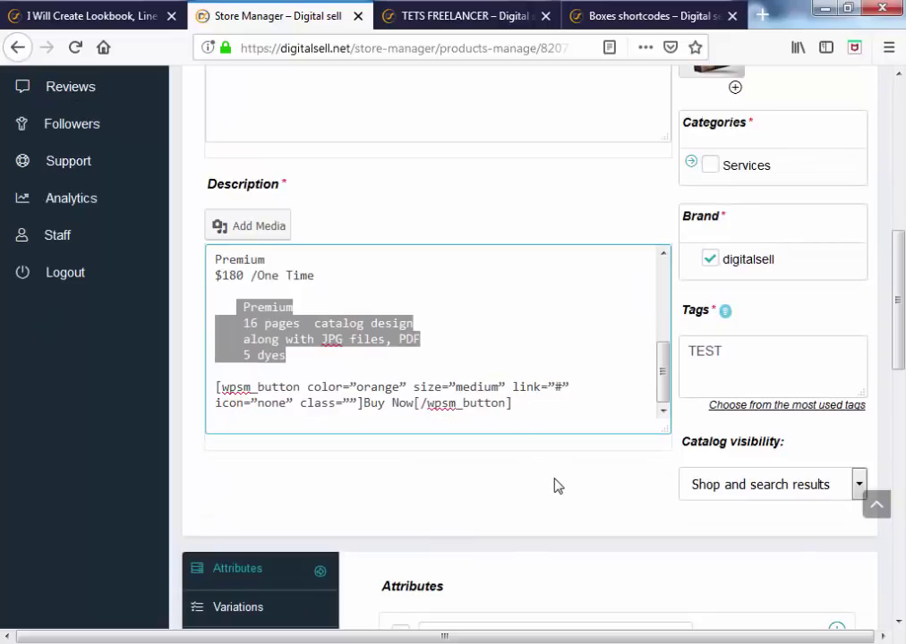
{"action": "left_click_drag", "start_coordinate": [663, 389], "coordinate": [658, 307]}
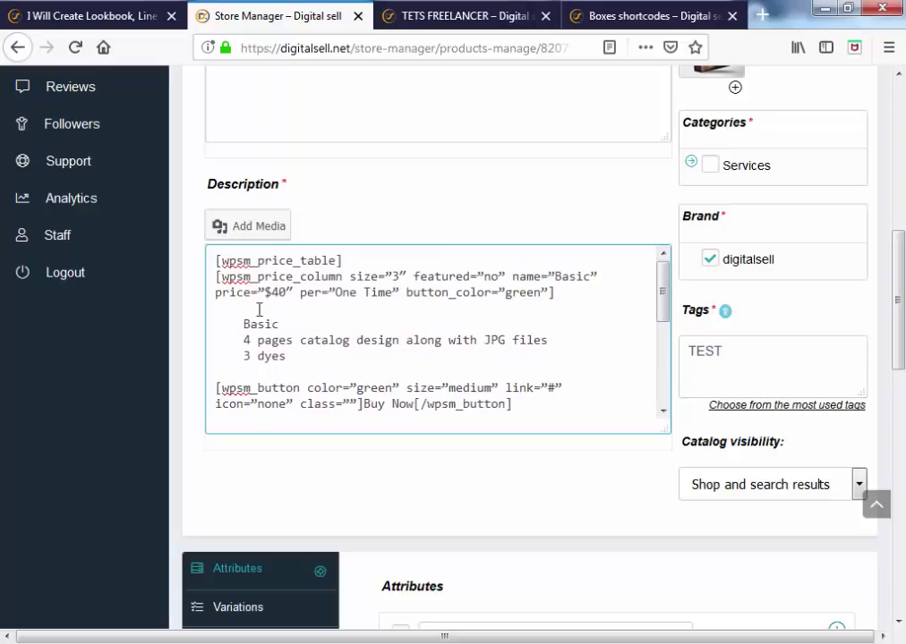
{"action": "scroll", "coordinate": [889, 584], "scroll_direction": "down", "scroll_amount": 6}
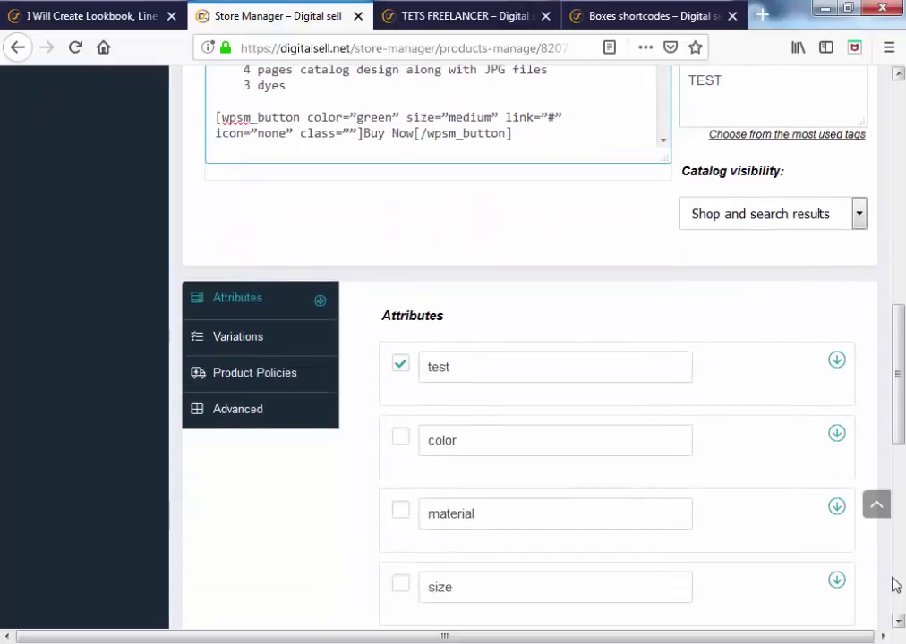
{"action": "left_click", "coordinate": [841, 592]}
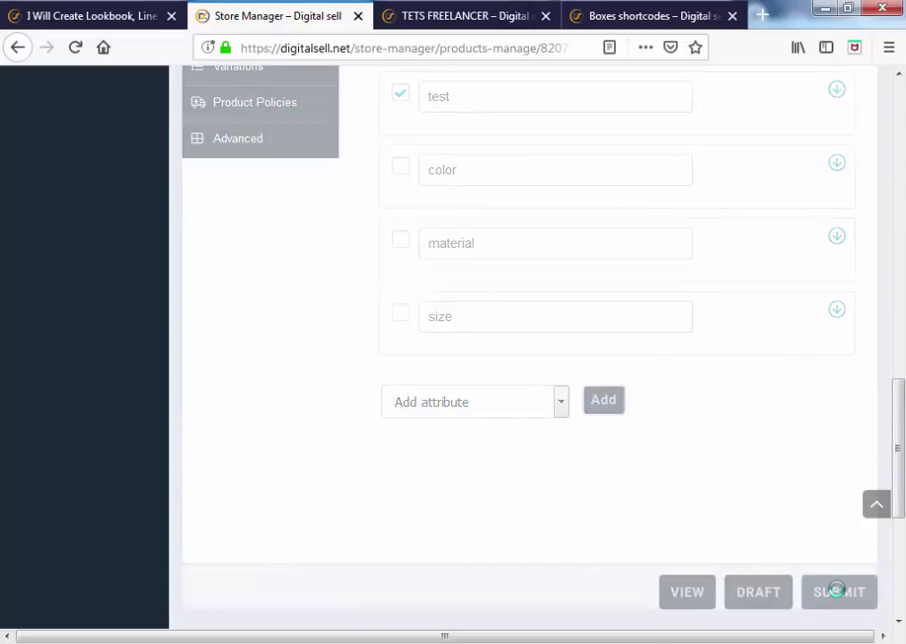
- Reload the public TETS FREELANCER product page and examine the Basic, Premium and Standard price table under Description
{"action": "key", "text": "ctrl+Tab"}
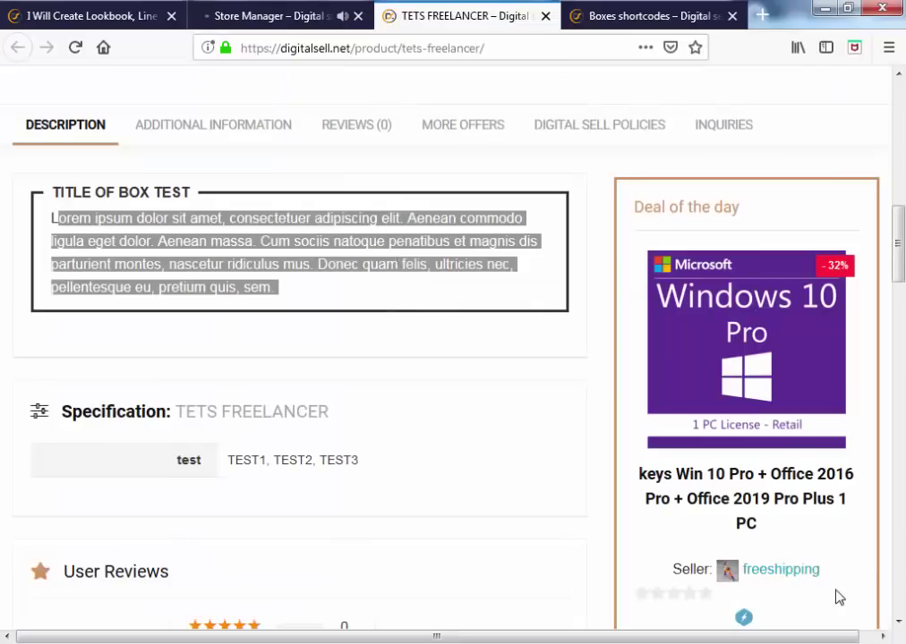
{"action": "left_click", "coordinate": [75, 47]}
{"action": "scroll", "coordinate": [175, 206], "scroll_direction": "down", "scroll_amount": 6}
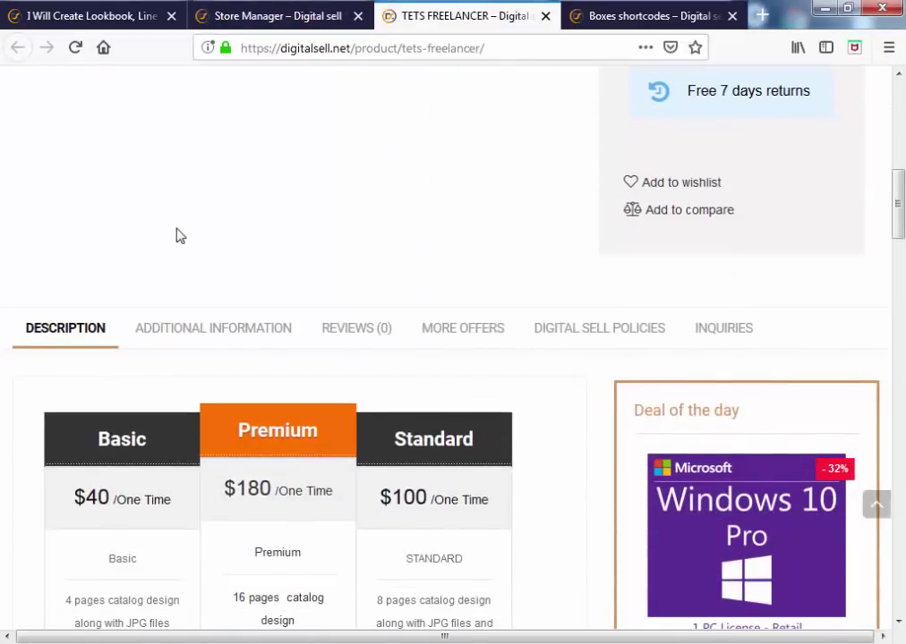
{"action": "scroll", "coordinate": [182, 238], "scroll_direction": "down", "scroll_amount": 3}
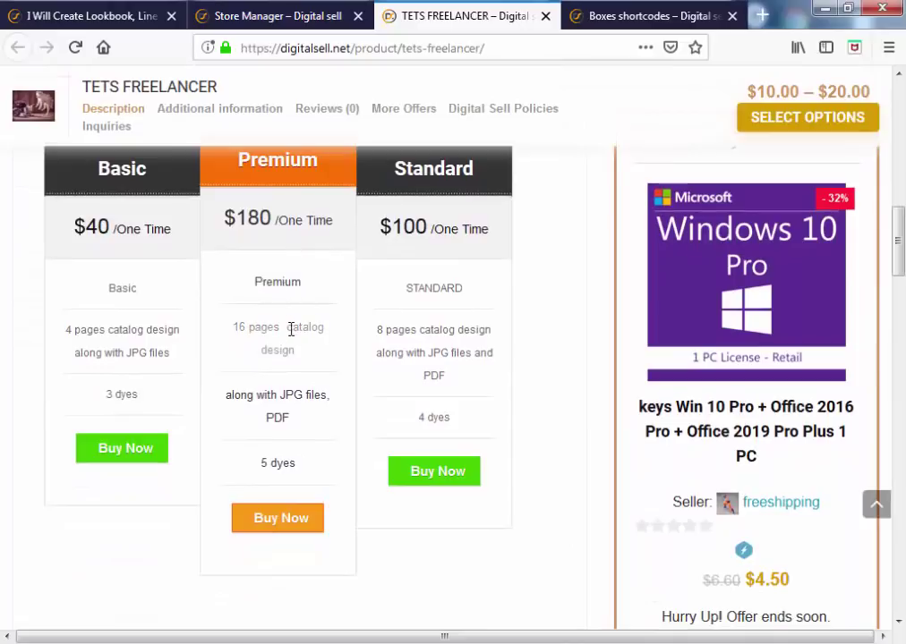
{"action": "scroll", "coordinate": [291, 330], "scroll_direction": "up", "scroll_amount": 2}
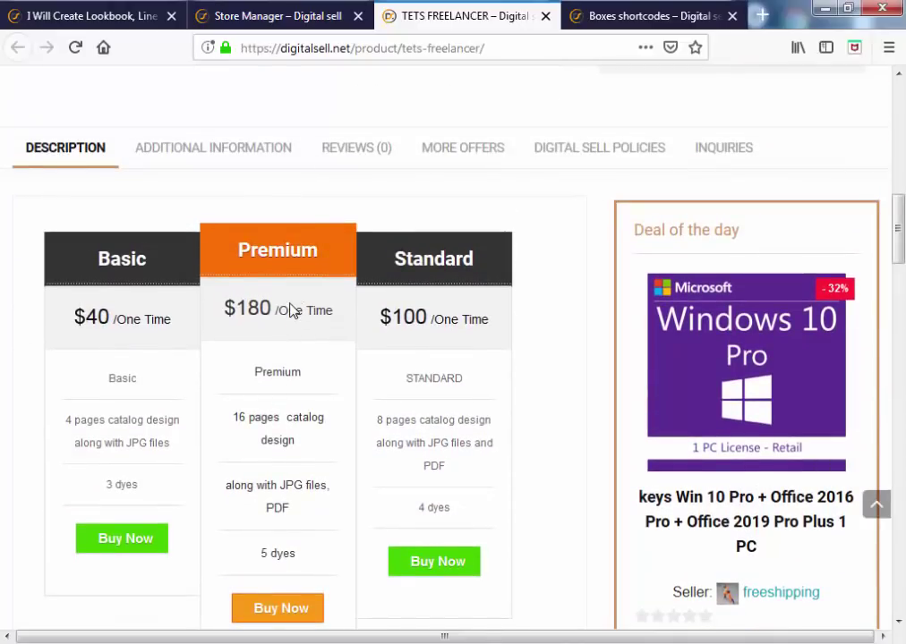
{"action": "scroll", "coordinate": [289, 310], "scroll_direction": "down", "scroll_amount": 2}
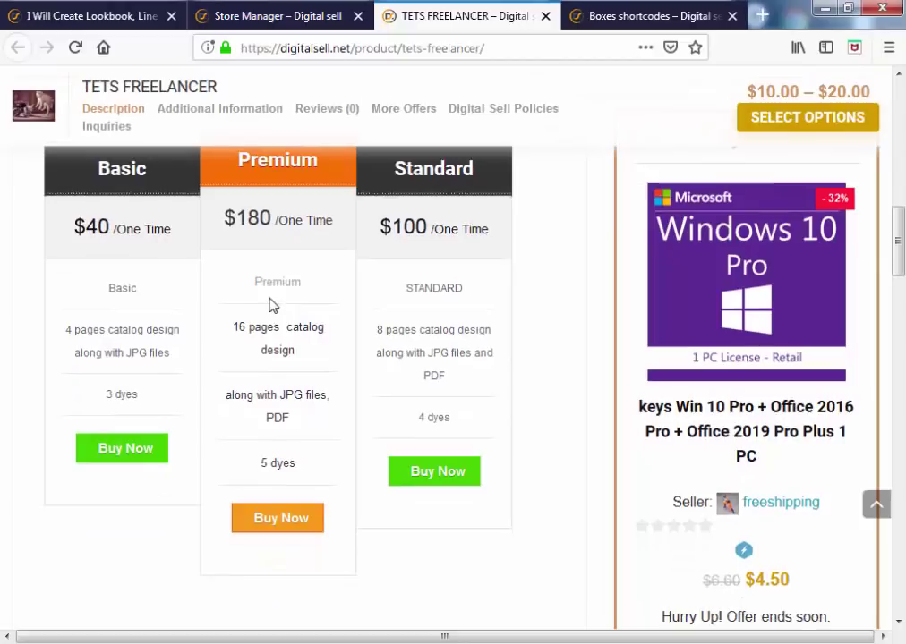
{"action": "scroll", "coordinate": [273, 305], "scroll_direction": "up", "scroll_amount": 2}
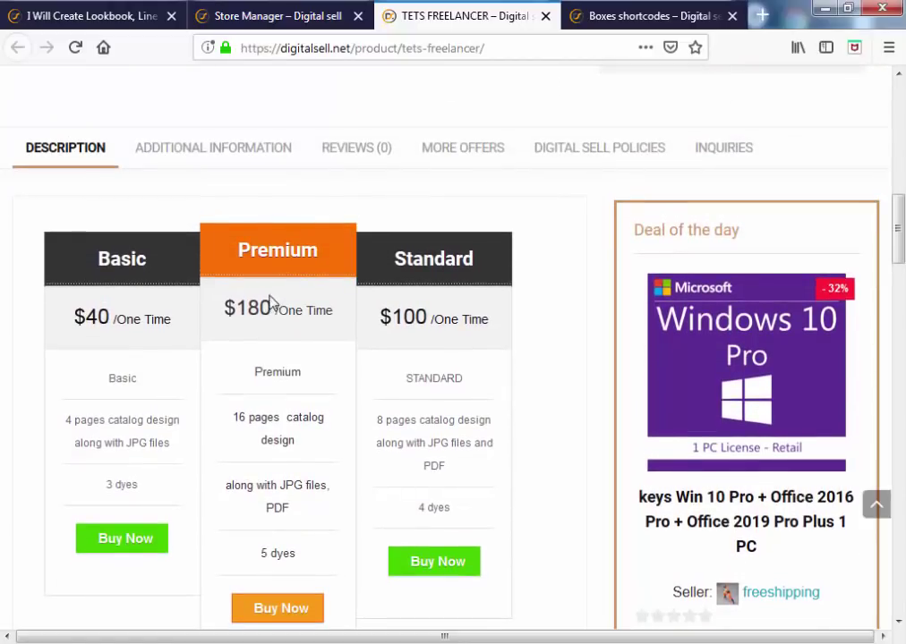
- Check the saved Description in the Store Manager and examine the public TETS FREELANCER page from the price table through the Report Item form
{"action": "left_click", "coordinate": [273, 25]}
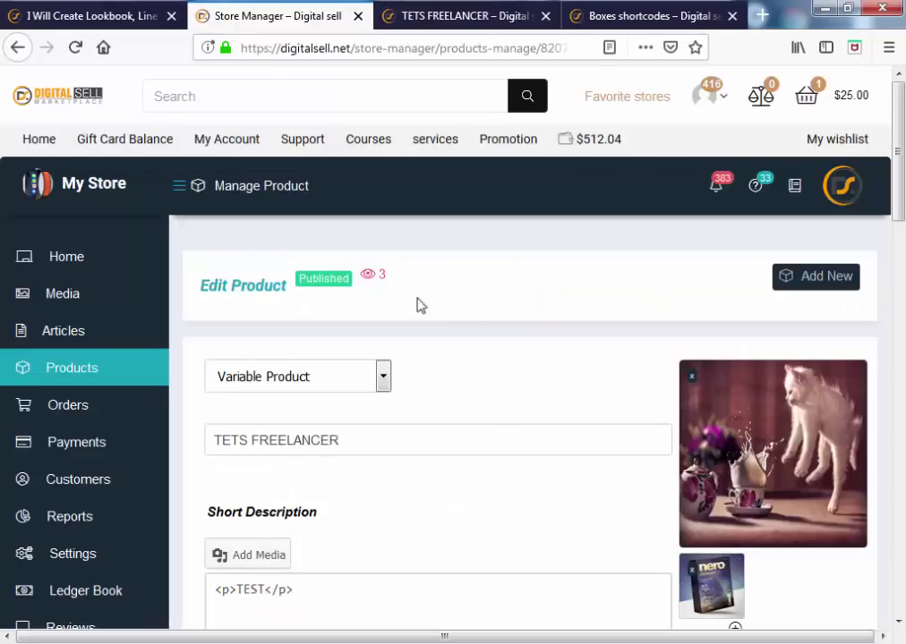
{"action": "scroll", "coordinate": [440, 329], "scroll_direction": "down", "scroll_amount": 5}
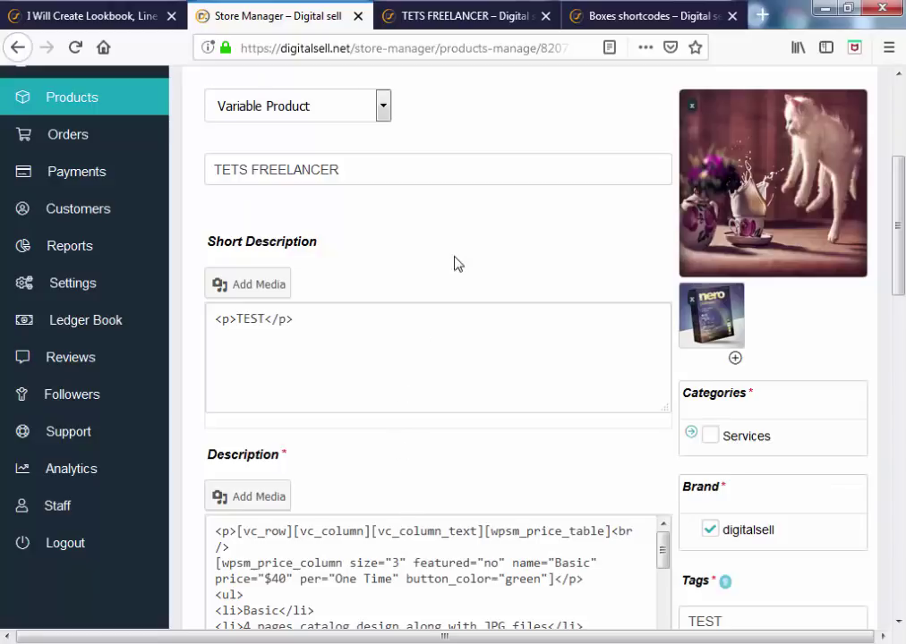
{"action": "left_click", "coordinate": [431, 18]}
{"action": "scroll", "coordinate": [400, 266], "scroll_direction": "down", "scroll_amount": 7}
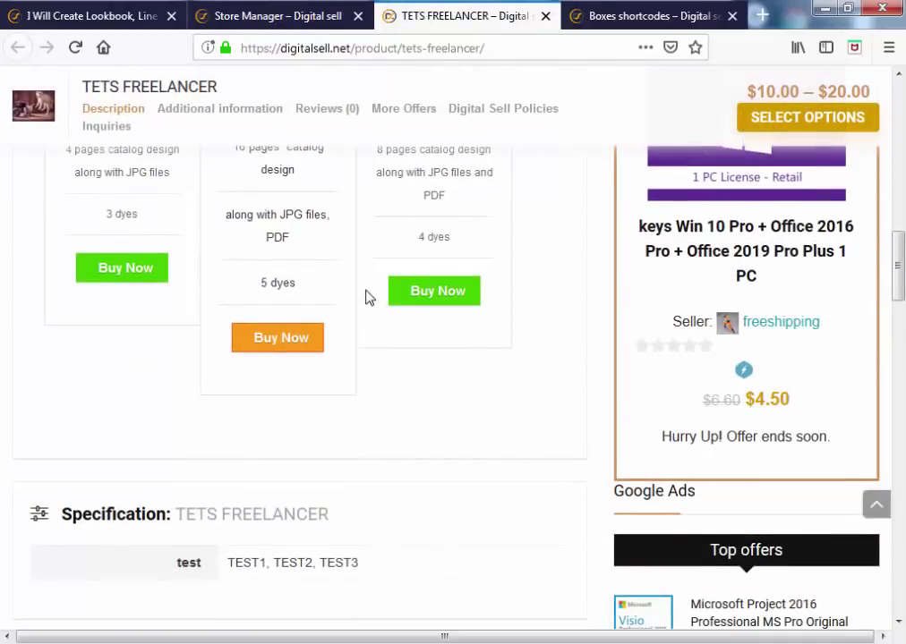
{"action": "scroll", "coordinate": [353, 323], "scroll_direction": "down", "scroll_amount": 5}
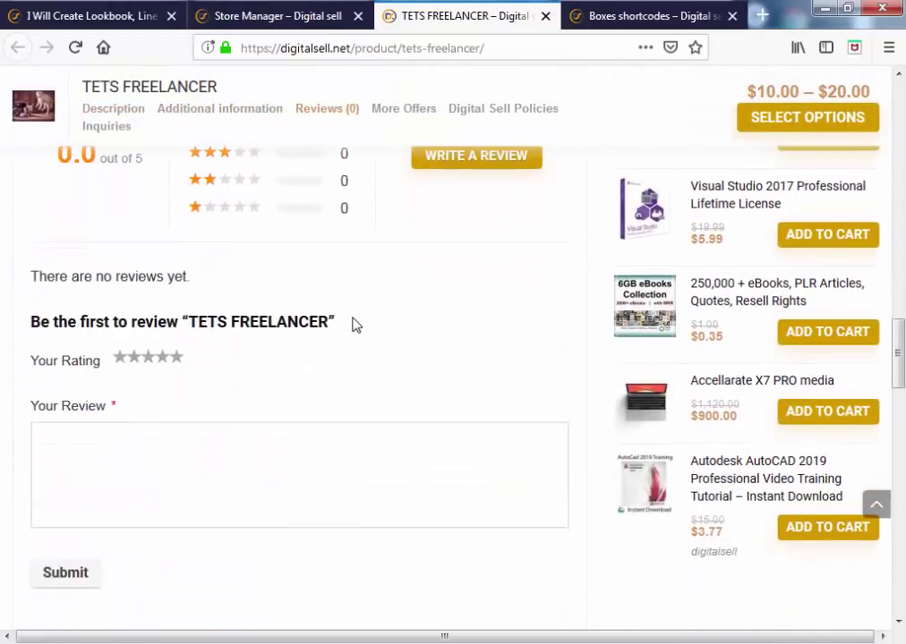
{"action": "scroll", "coordinate": [327, 367], "scroll_direction": "down", "scroll_amount": 4}
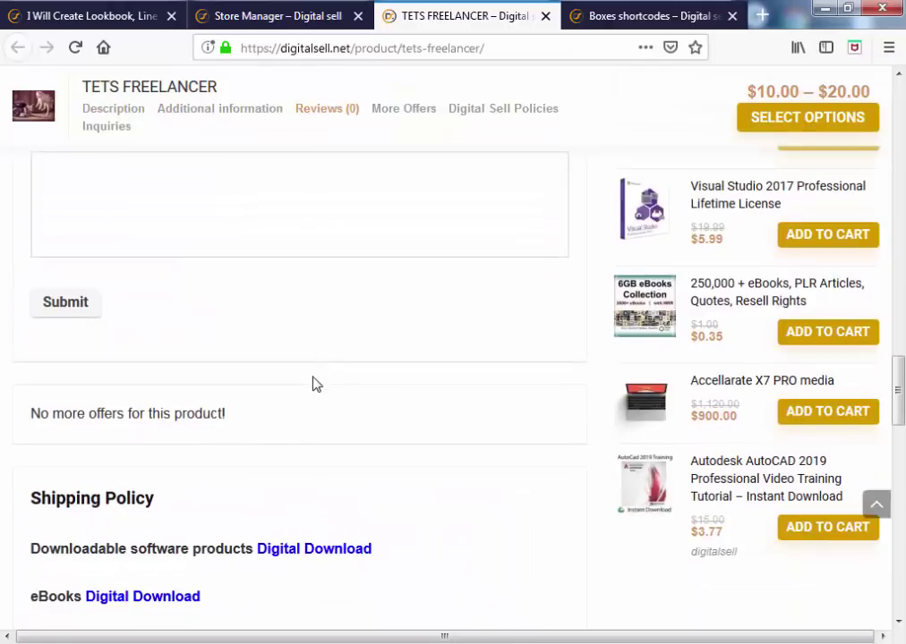
{"action": "scroll", "coordinate": [314, 397], "scroll_direction": "down", "scroll_amount": 5}
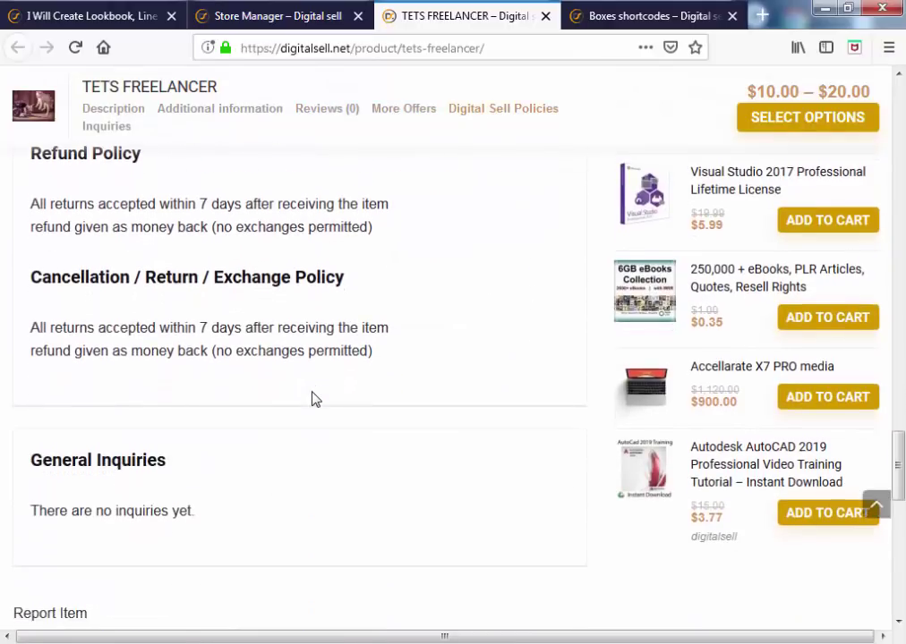
{"action": "scroll", "coordinate": [314, 400], "scroll_direction": "down", "scroll_amount": 3}
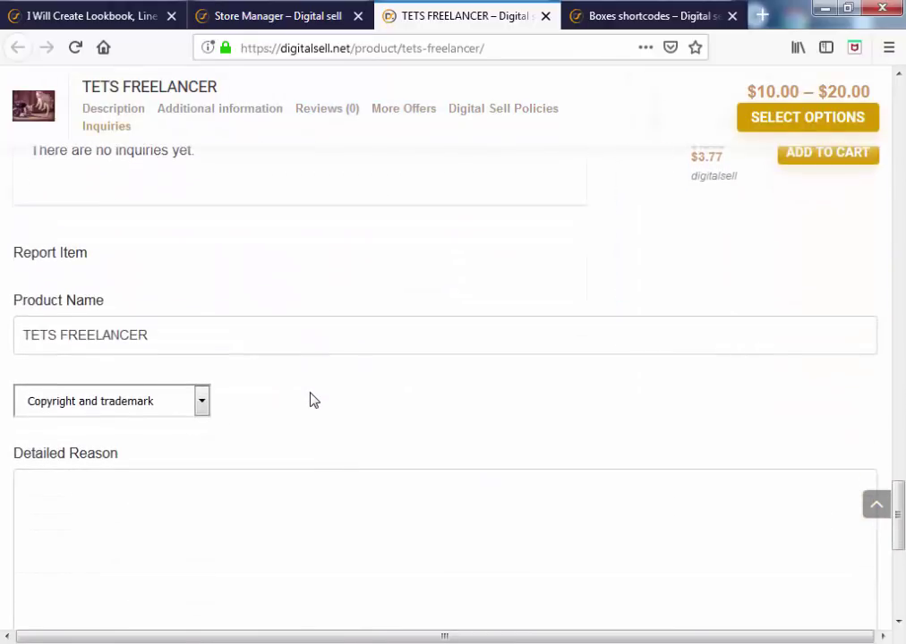
- Return to the start of the TETS FREELANCER product page and choose an option for the test variation
{"action": "left_click", "coordinate": [876, 511]}
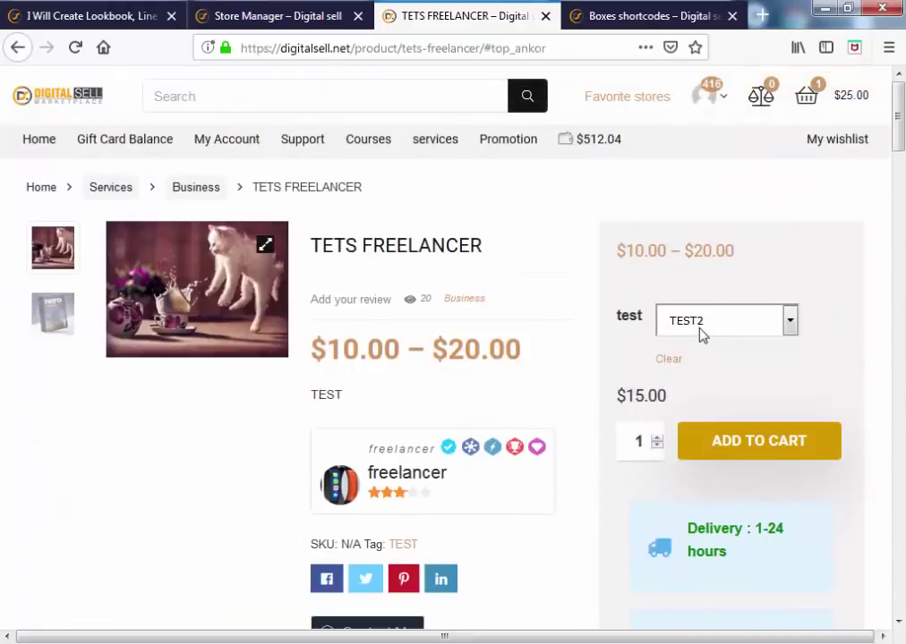
{"action": "left_click", "coordinate": [702, 333]}
{"action": "left_click", "coordinate": [699, 365]}
- Review the price table, Specification and User Reviews sections again, continuing to the Detailed Reason field of the report form
{"action": "scroll", "coordinate": [598, 361], "scroll_direction": "down", "scroll_amount": 5}
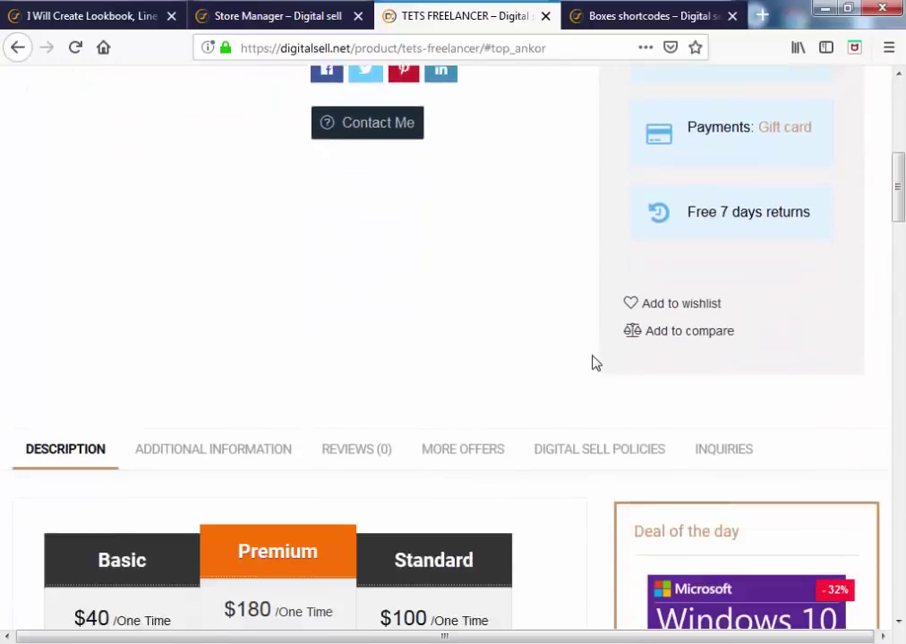
{"action": "scroll", "coordinate": [595, 364], "scroll_direction": "down", "scroll_amount": 5}
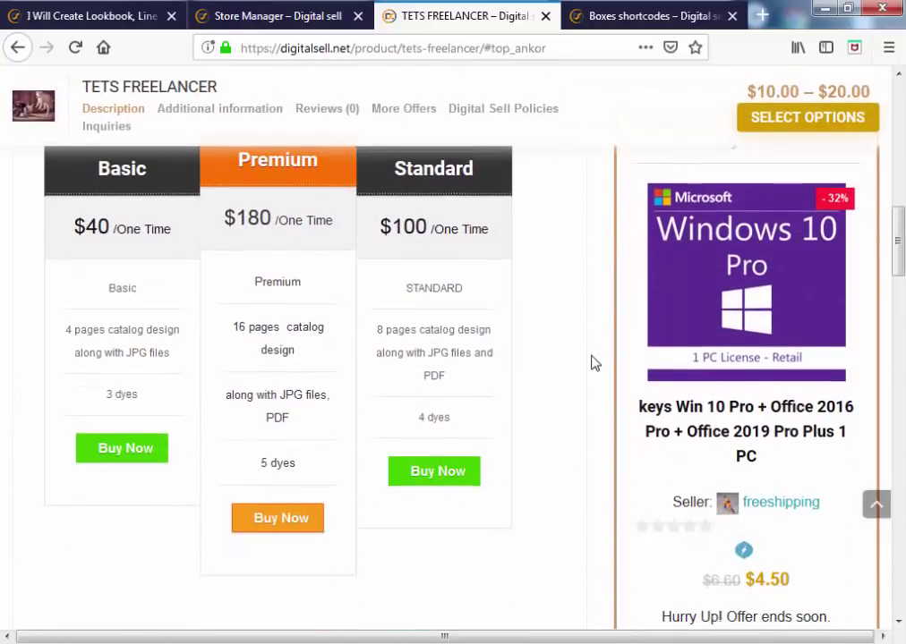
{"action": "scroll", "coordinate": [590, 363], "scroll_direction": "down", "scroll_amount": 2}
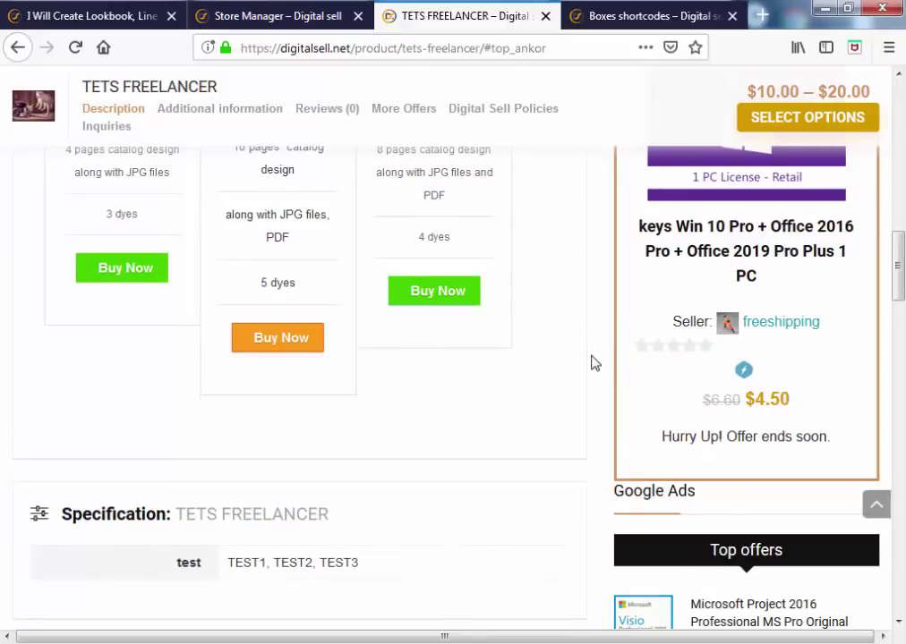
{"action": "scroll", "coordinate": [590, 363], "scroll_direction": "down", "scroll_amount": 3}
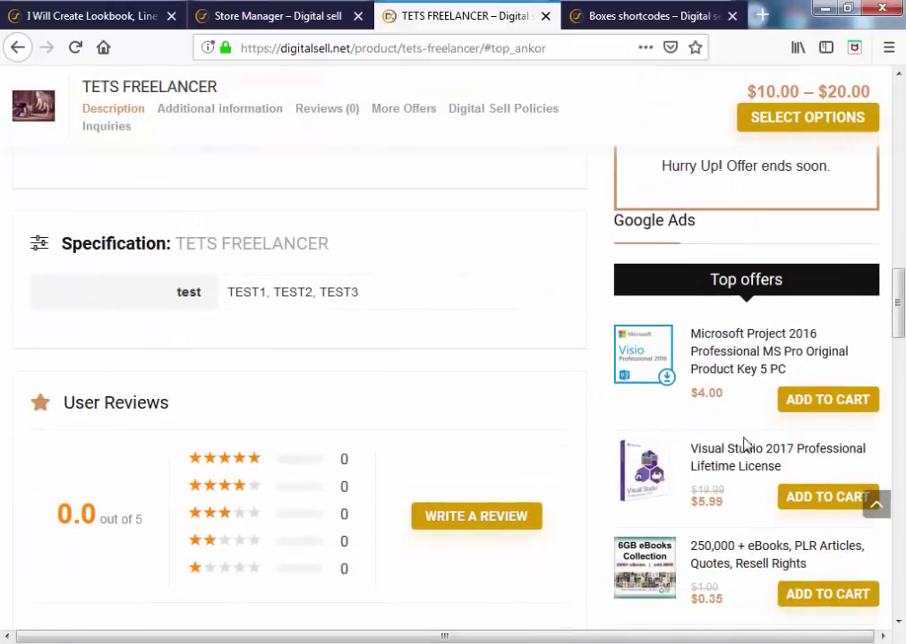
{"action": "left_click_drag", "start_coordinate": [899, 323], "coordinate": [902, 591]}
{"action": "scroll", "coordinate": [251, 449], "scroll_direction": "up", "scroll_amount": 3}
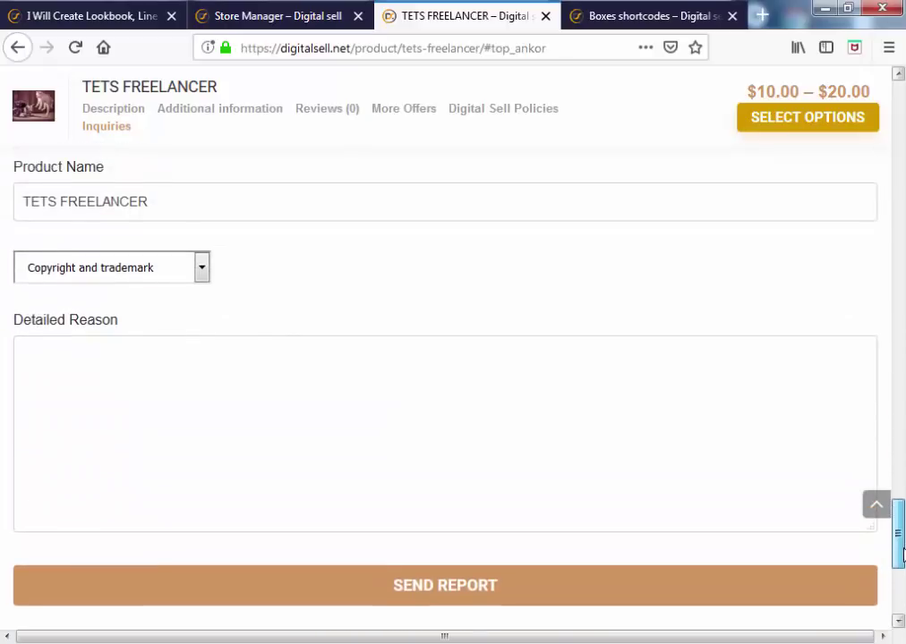